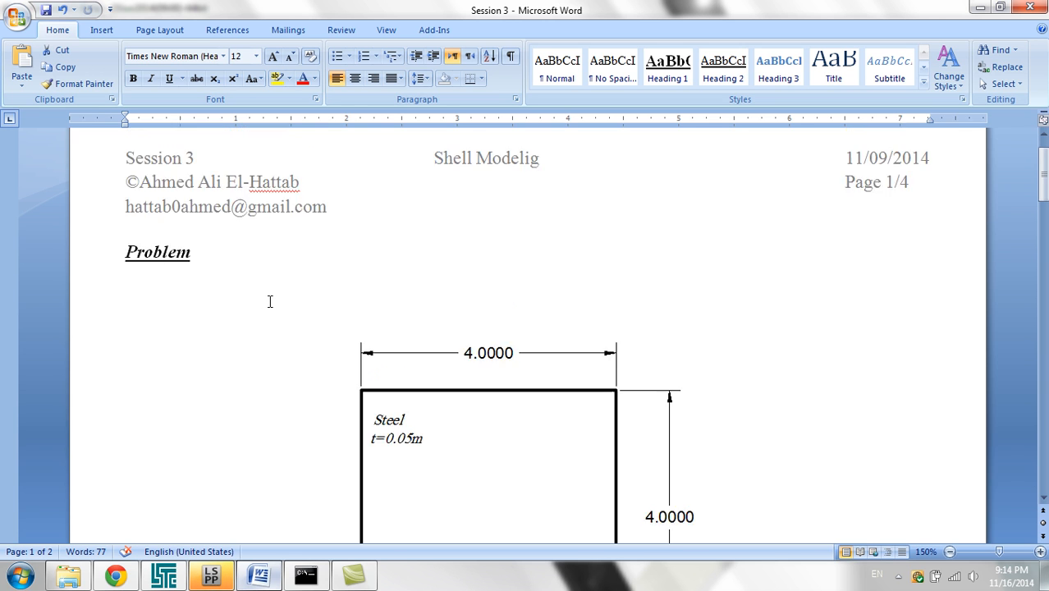
Step: Review the plate drawing, switch to LS-PrePost and set the Shape Mesher entity to 4N_Shell
{"action": "scroll", "coordinate": [271, 300], "scroll_direction": "down", "scroll_amount": 3}
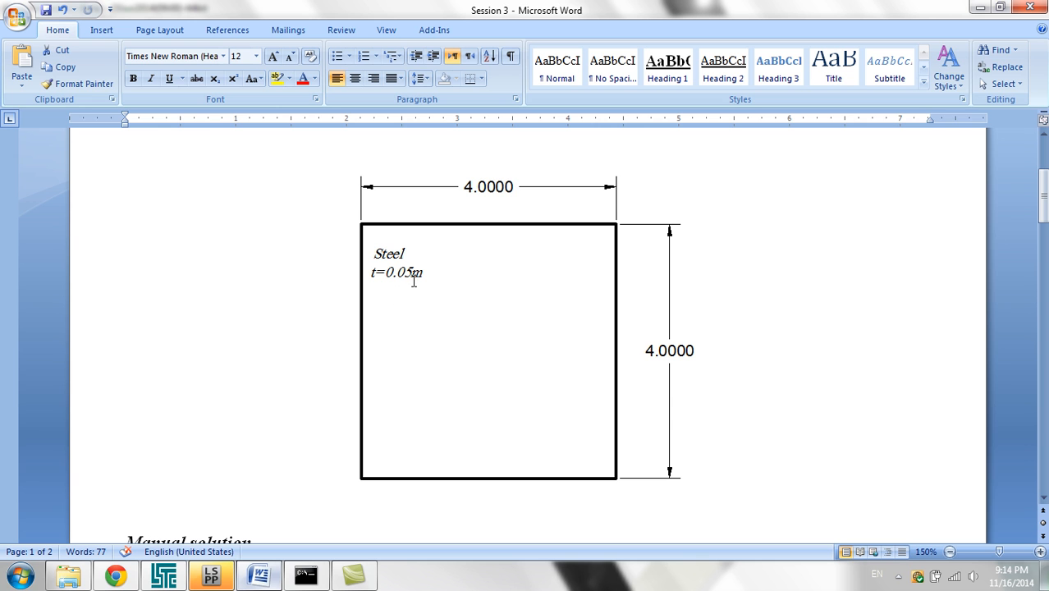
{"action": "left_click", "coordinate": [212, 576]}
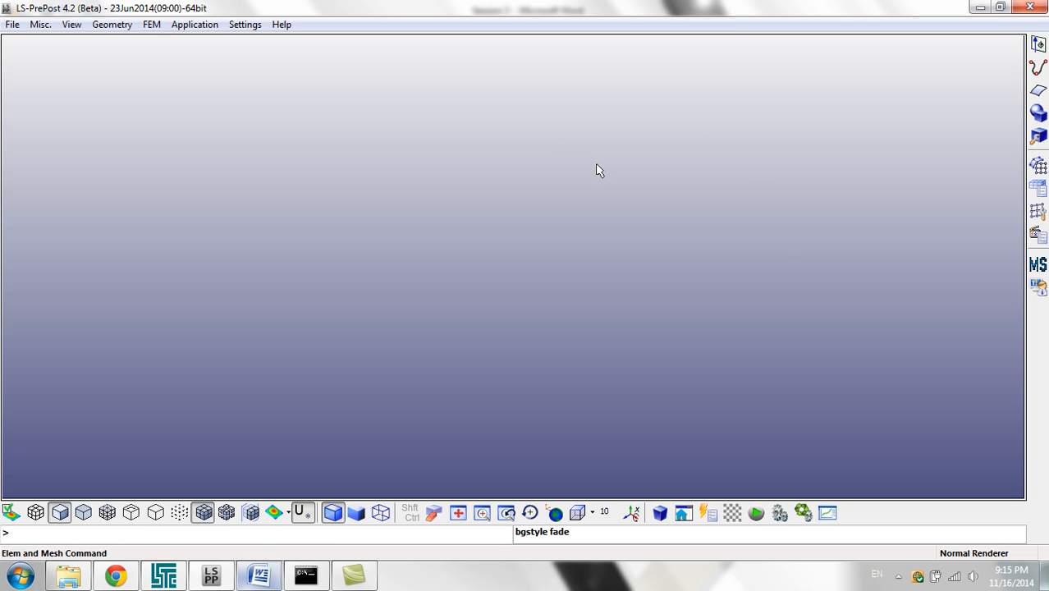
{"action": "left_click", "coordinate": [1037, 166]}
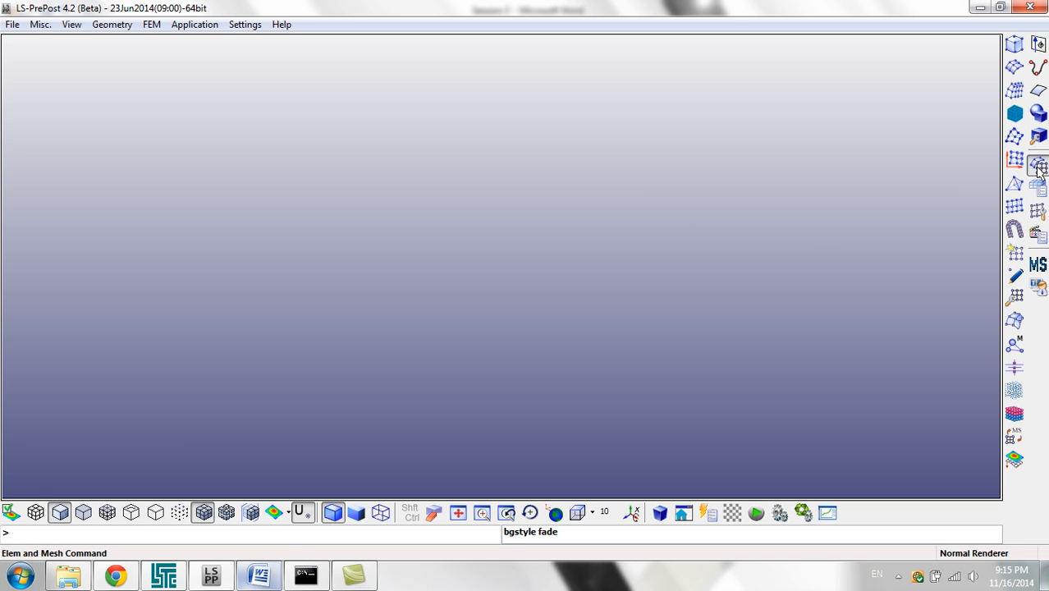
{"action": "left_click", "coordinate": [1012, 45]}
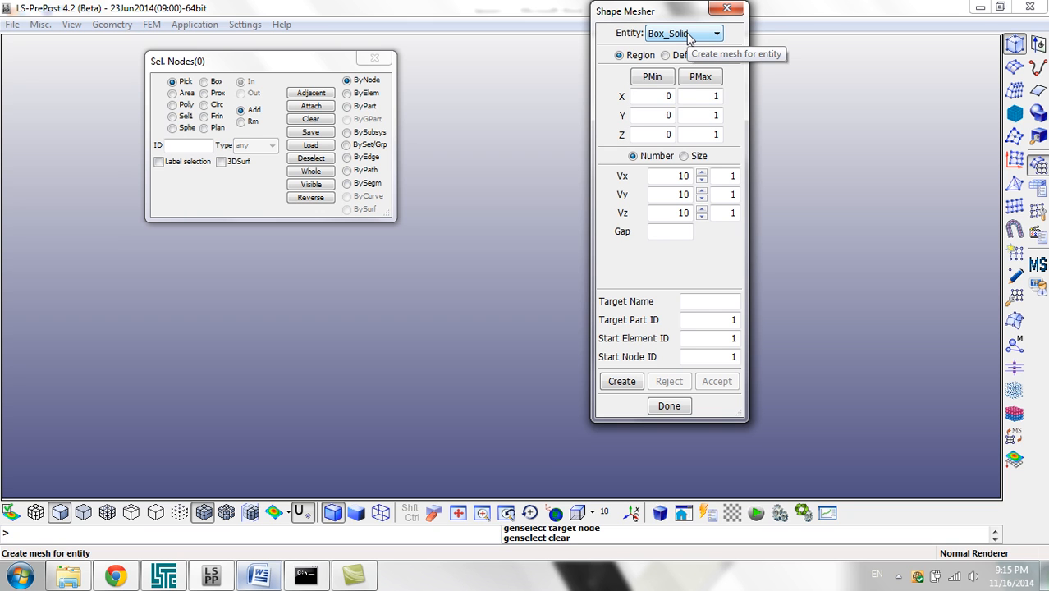
{"action": "left_click", "coordinate": [689, 37]}
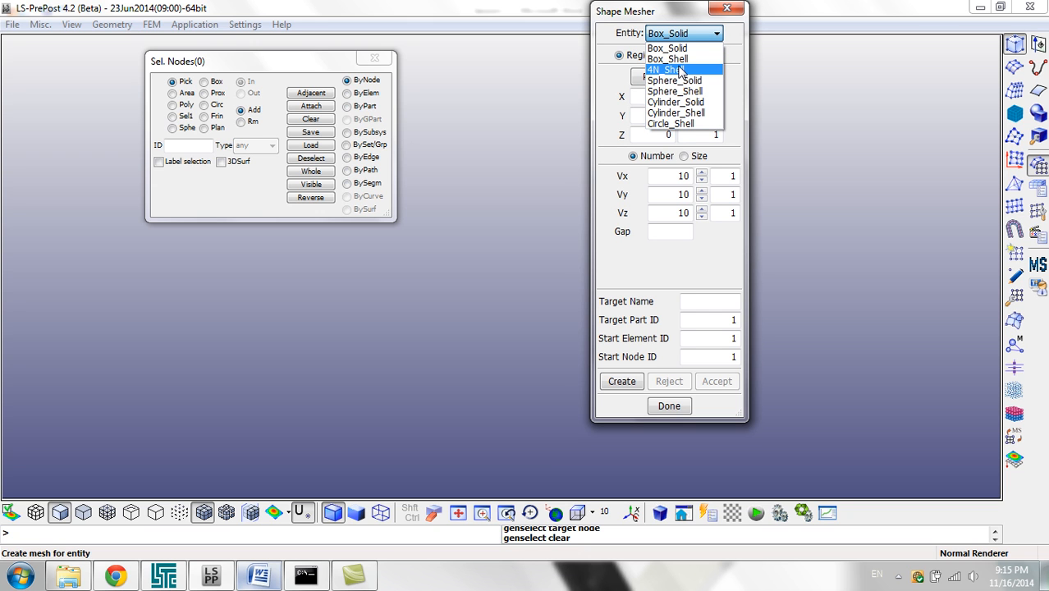
{"action": "left_click", "coordinate": [679, 70]}
{"action": "left_click", "coordinate": [681, 61]}
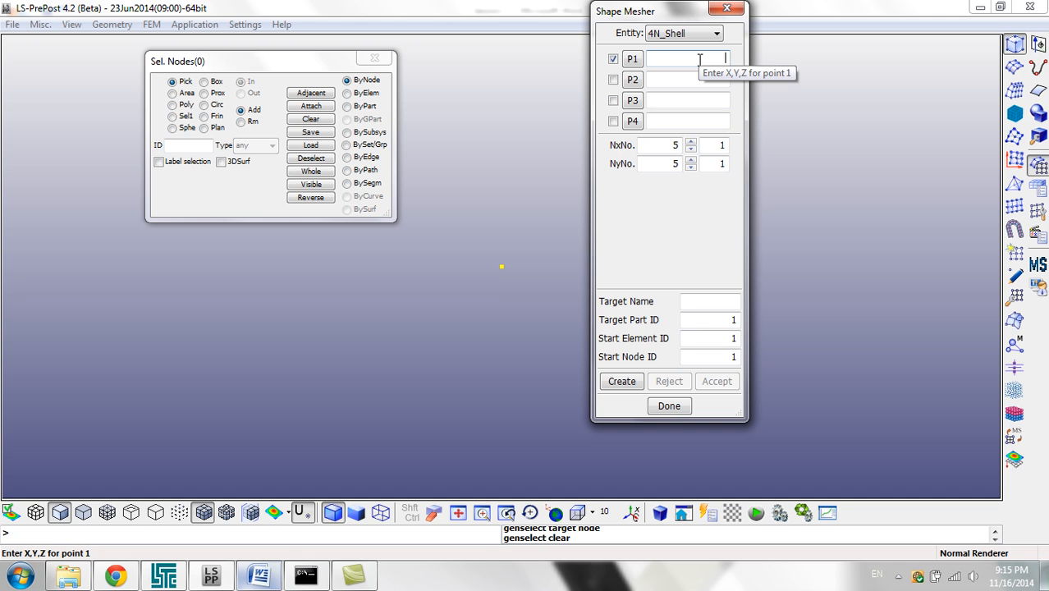
Step: Check the plate drawing in Word and set the shell's corner point P1 to 0,0,0
{"action": "left_click", "coordinate": [269, 579]}
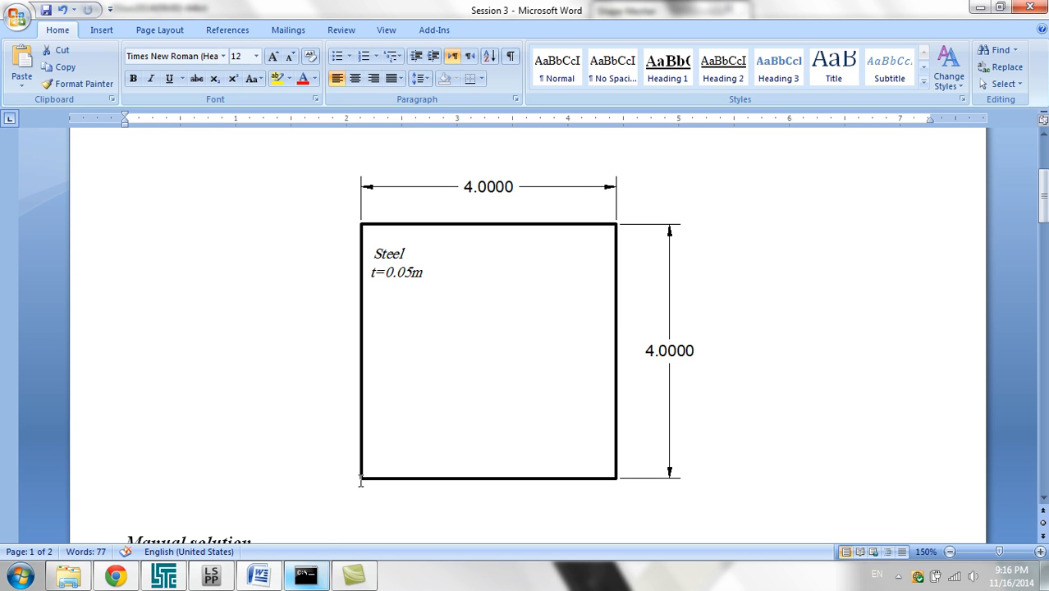
{"action": "left_click", "coordinate": [258, 575]}
{"action": "left_click", "coordinate": [695, 60]}
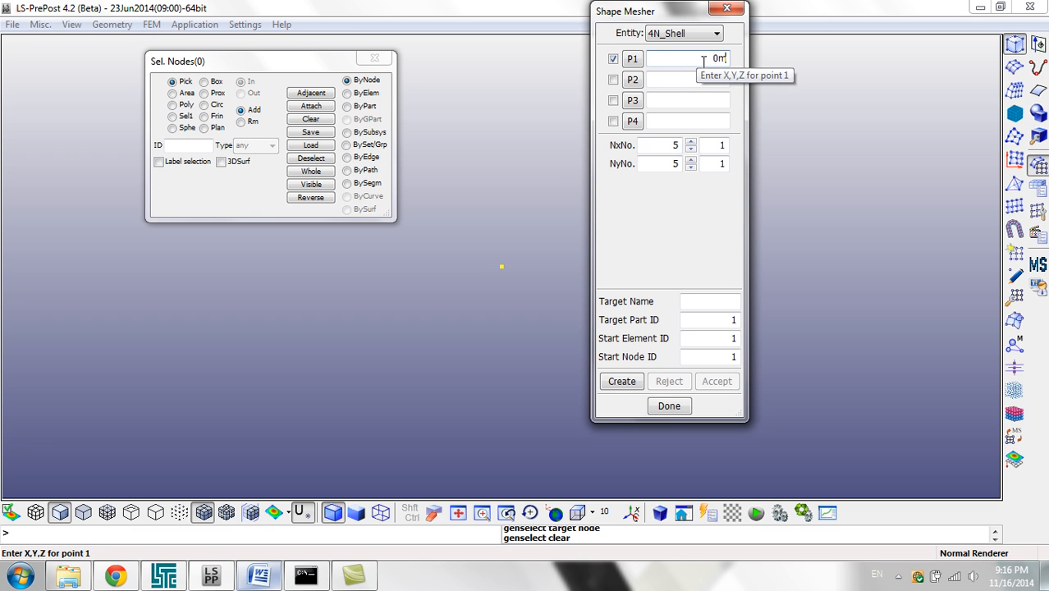
{"action": "type", "text": "0,"}
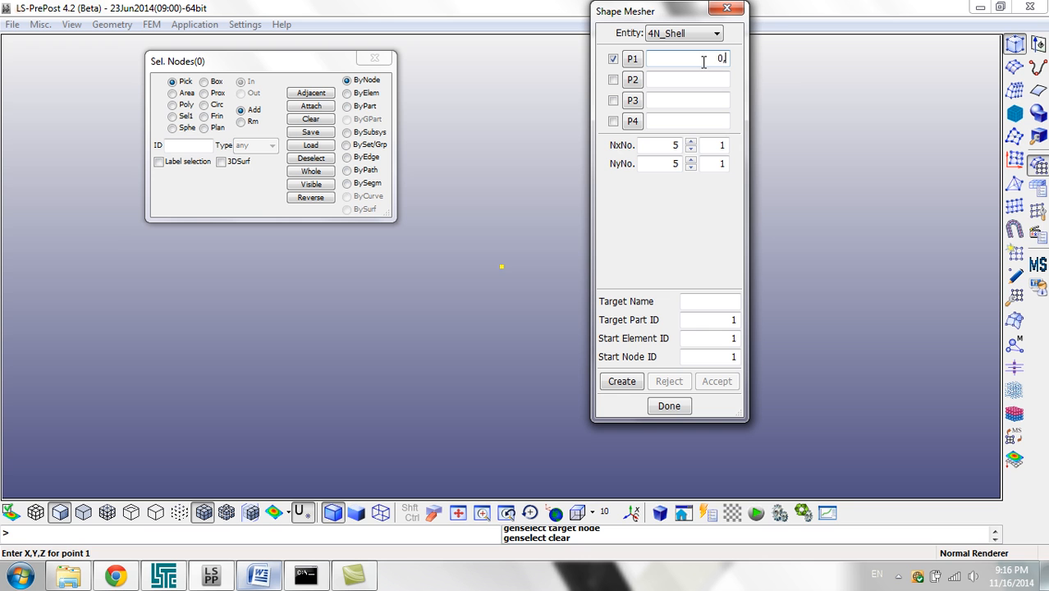
{"action": "type", "text": "0,0"}
Step: Refer to the plate drawing again and set the shell's corner point P2 to 0,4,0
{"action": "left_click", "coordinate": [258, 574]}
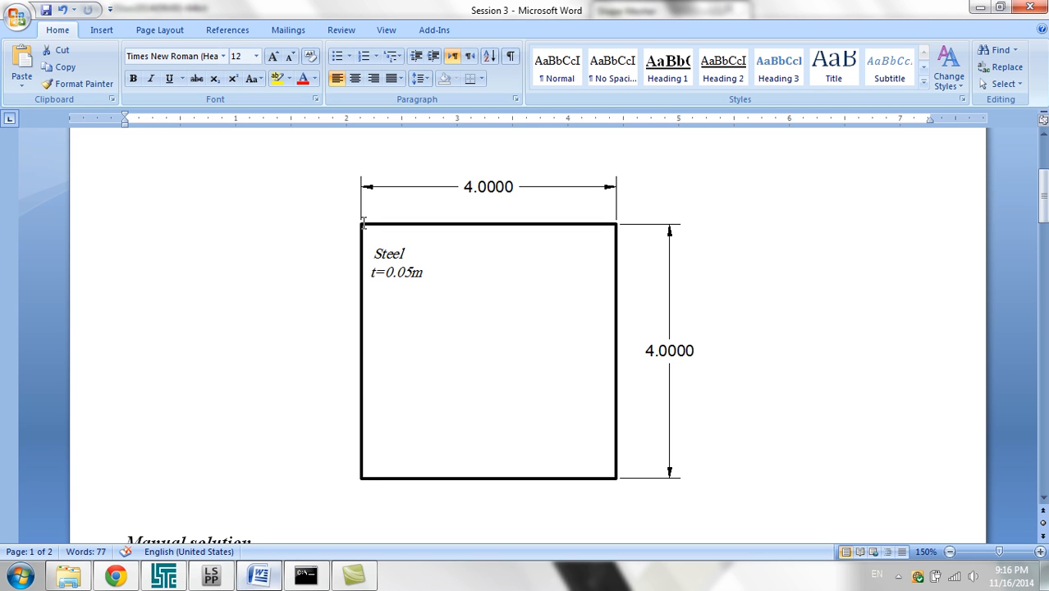
{"action": "left_click", "coordinate": [211, 574]}
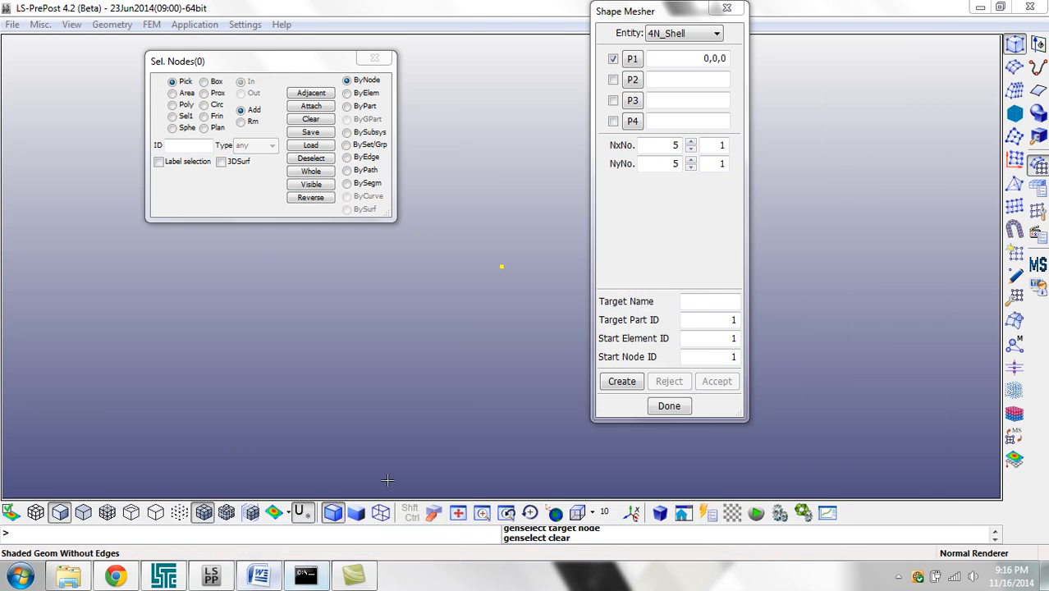
{"action": "left_click", "coordinate": [685, 78]}
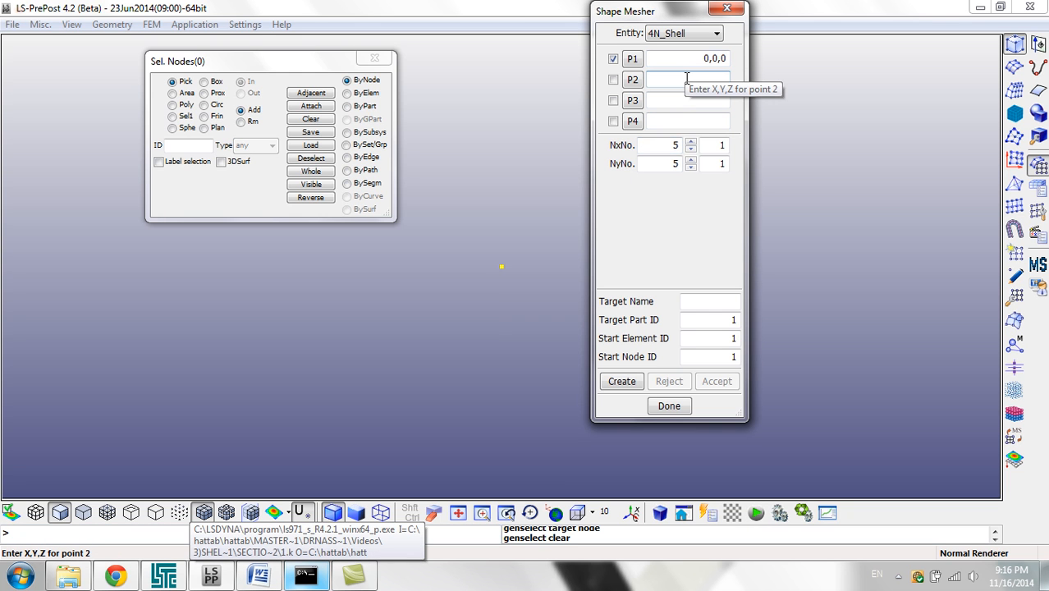
{"action": "type", "text": "0,4,0"}
{"action": "key", "text": "Tab"}
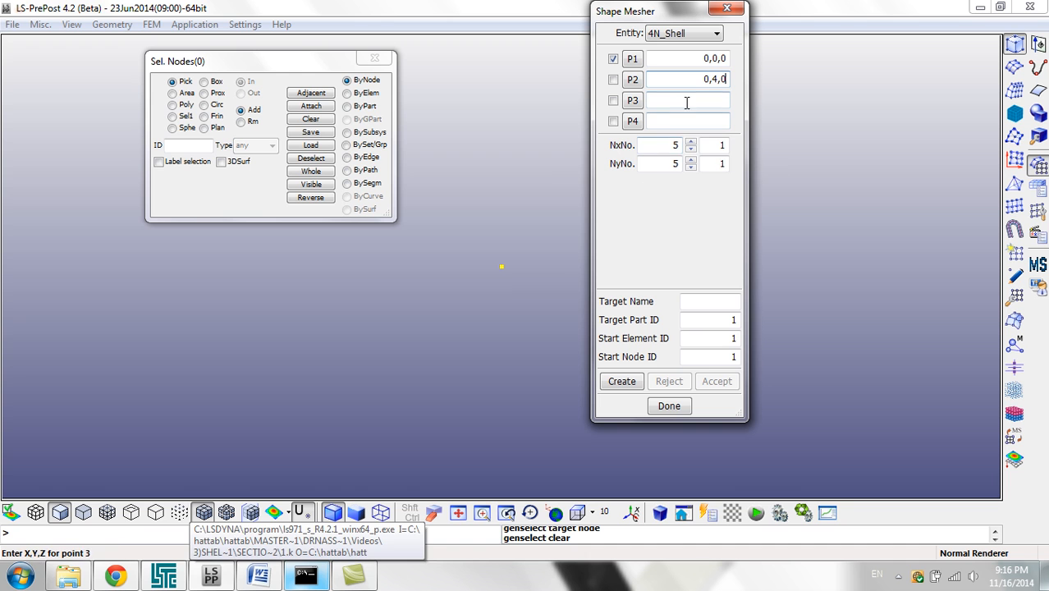
Step: Dismiss the Norton threat alert, check the plate drawing and set corner point P3 to 4,4,0
{"action": "left_click", "coordinate": [260, 584]}
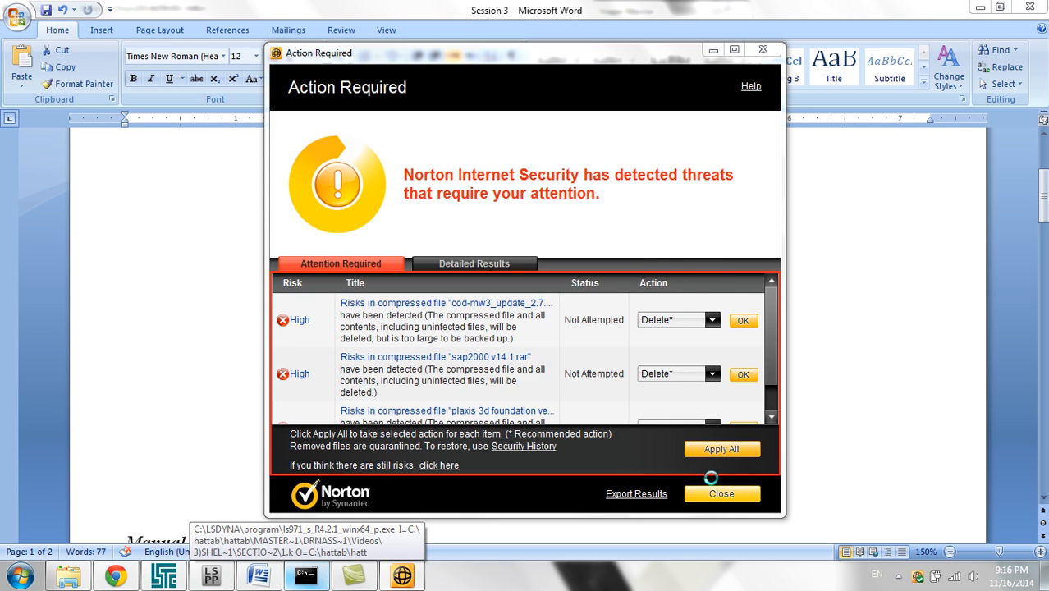
{"action": "left_click", "coordinate": [721, 493]}
{"action": "left_click", "coordinate": [547, 357]}
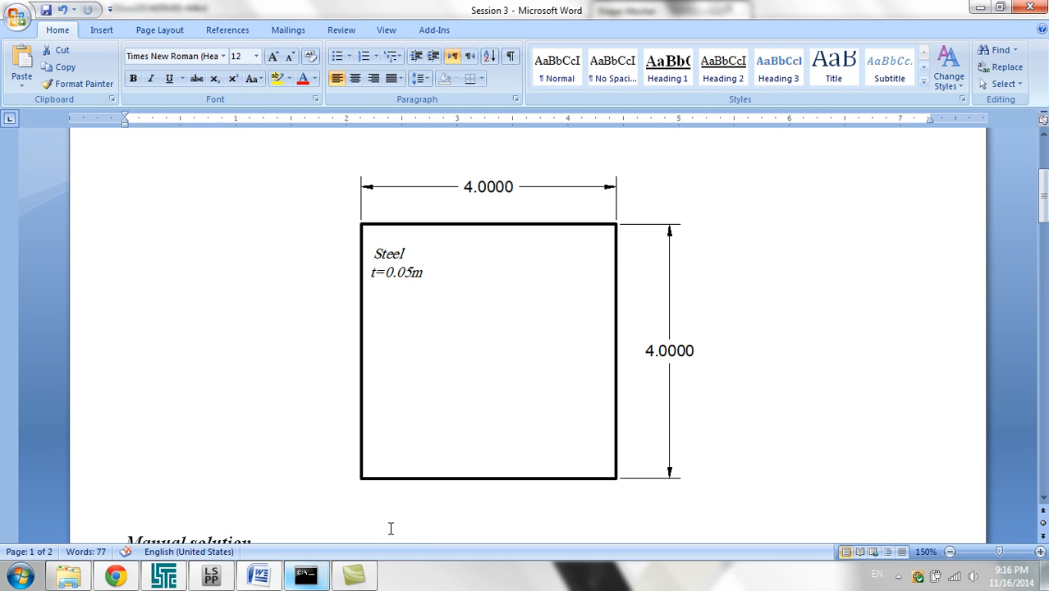
{"action": "left_click", "coordinate": [259, 576]}
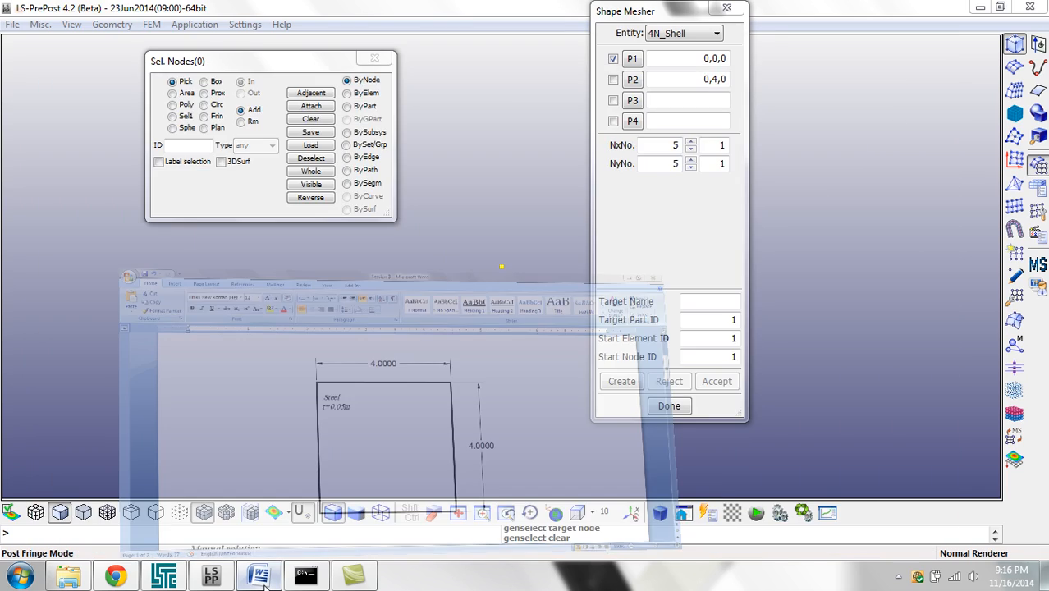
{"action": "left_click", "coordinate": [705, 101]}
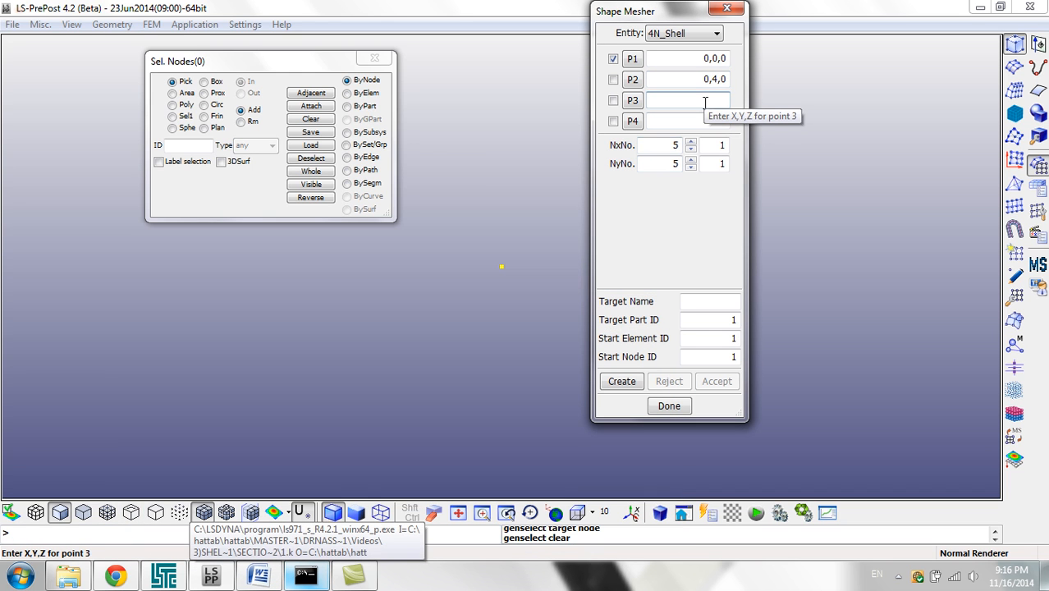
{"action": "type", "text": "4,4,0"}
Step: Check the plate drawing once more and set the shell's corner point P4 to 4,0,0
{"action": "left_click", "coordinate": [705, 121]}
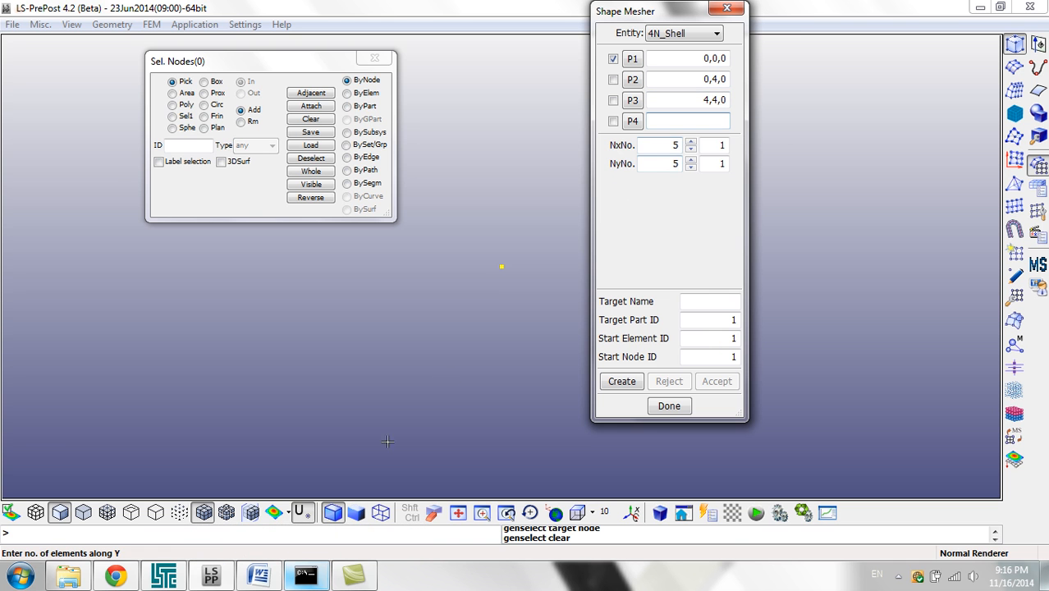
{"action": "left_click", "coordinate": [259, 576]}
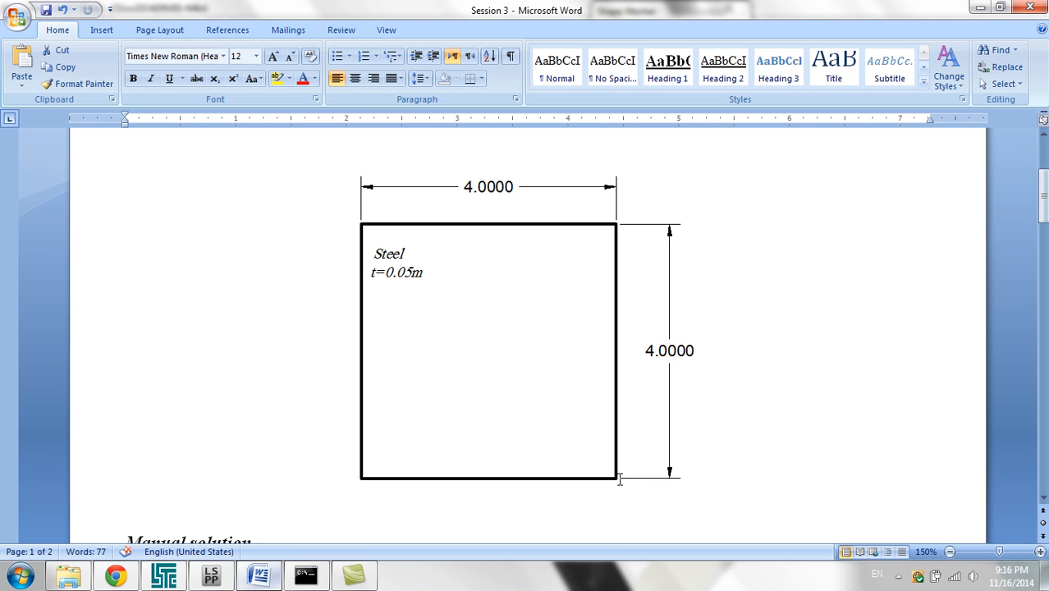
{"action": "left_click", "coordinate": [259, 576]}
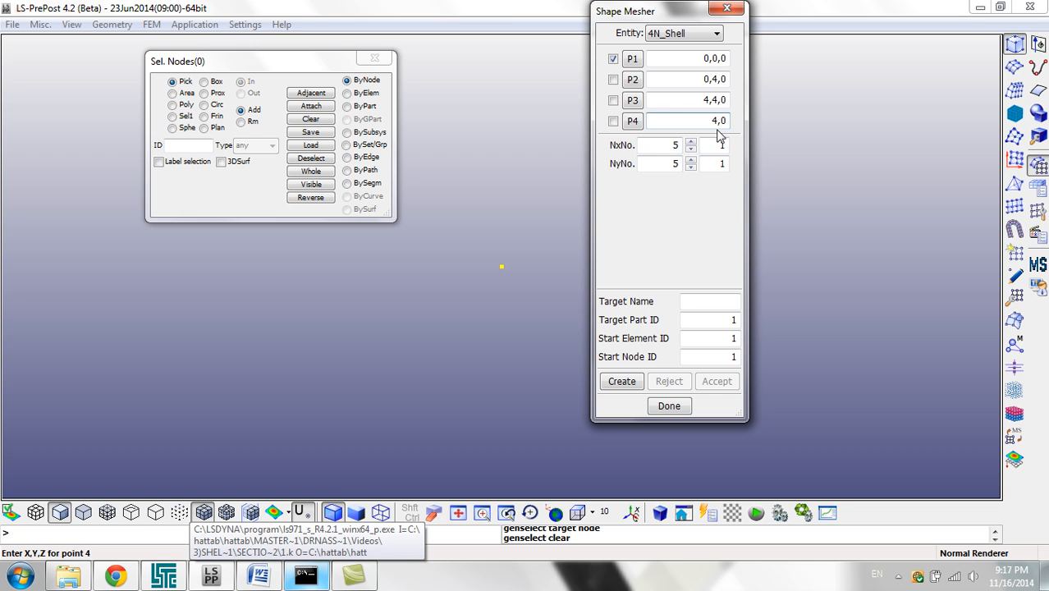
{"action": "type", "text": ",0"}
{"action": "key", "text": "Tab"}
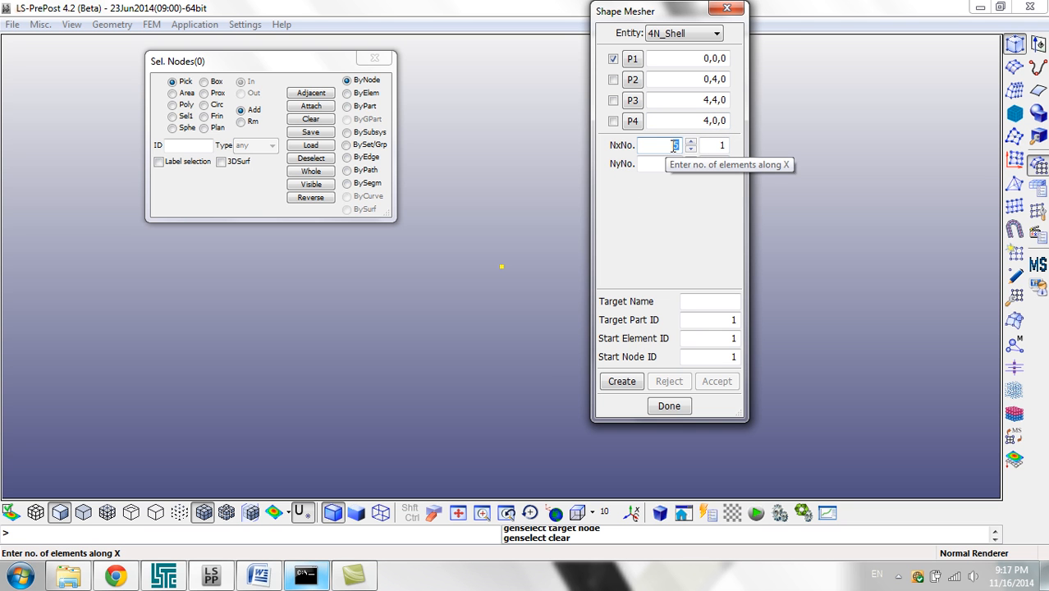
Step: Set 8 elements along X and 8 along Y, then create the four-node shell mesh
{"action": "left_click", "coordinate": [277, 566]}
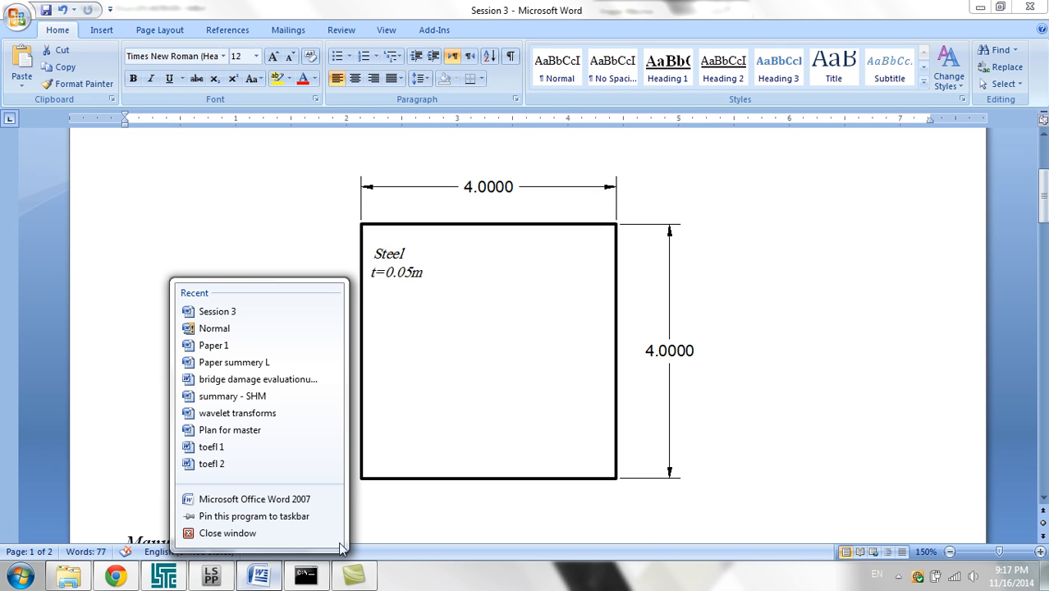
{"action": "left_click", "coordinate": [275, 579]}
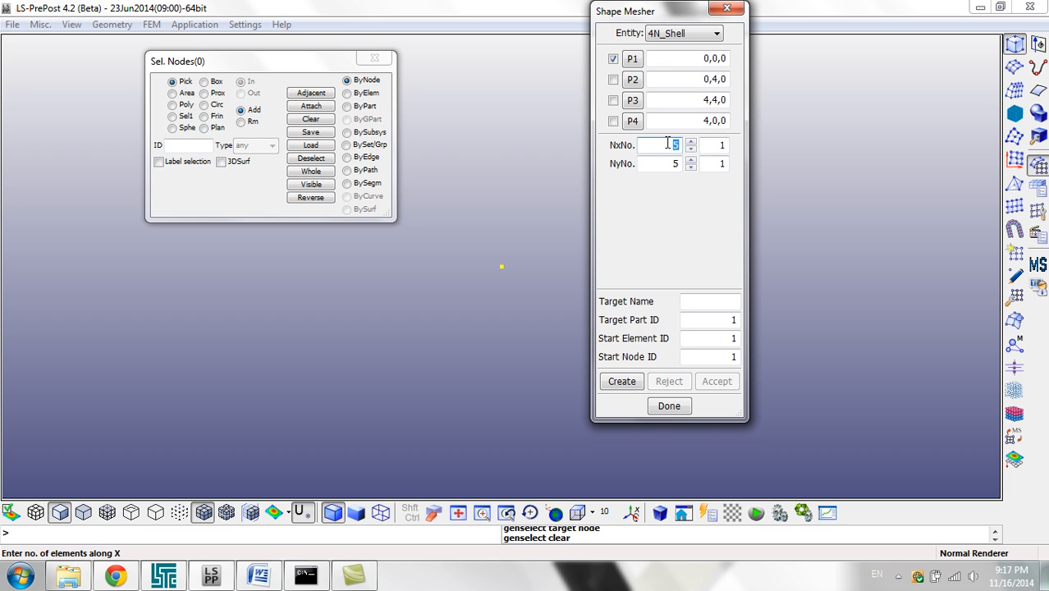
{"action": "type", "text": "8"}
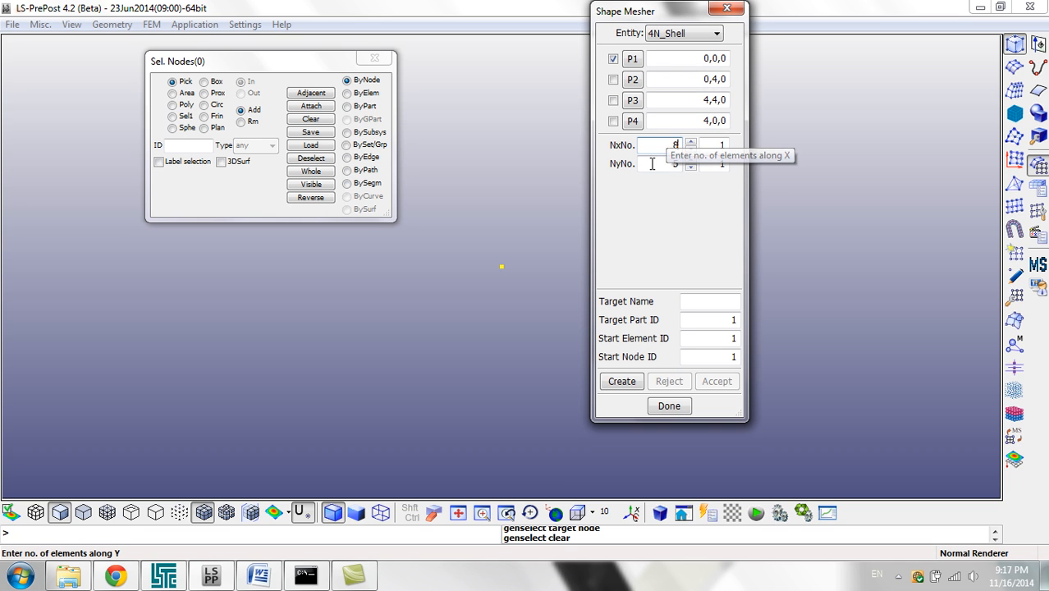
{"action": "double_click", "coordinate": [652, 164]}
{"action": "type", "text": "8"}
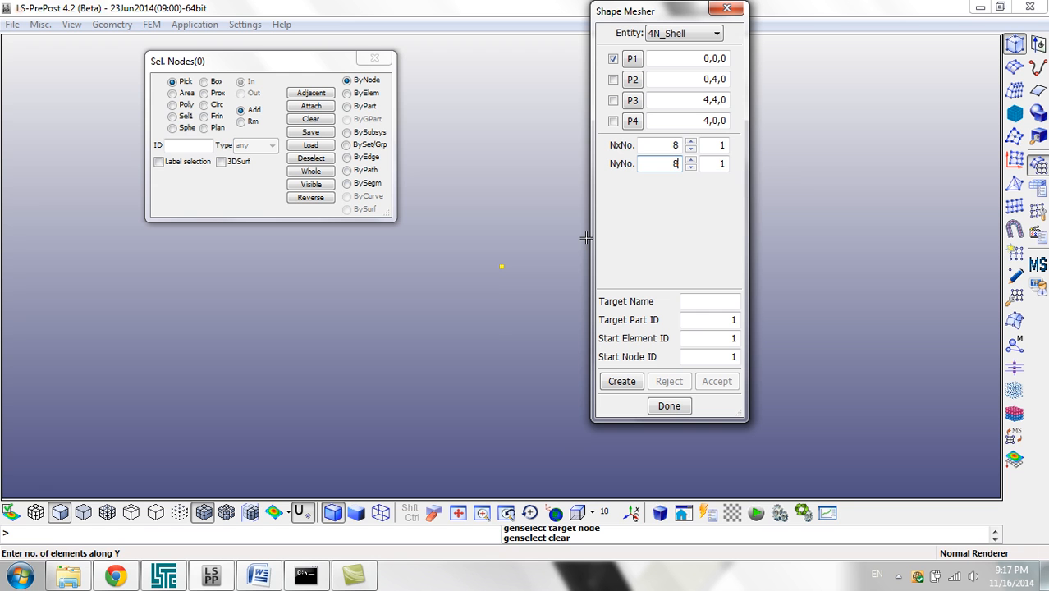
{"action": "left_click", "coordinate": [621, 381]}
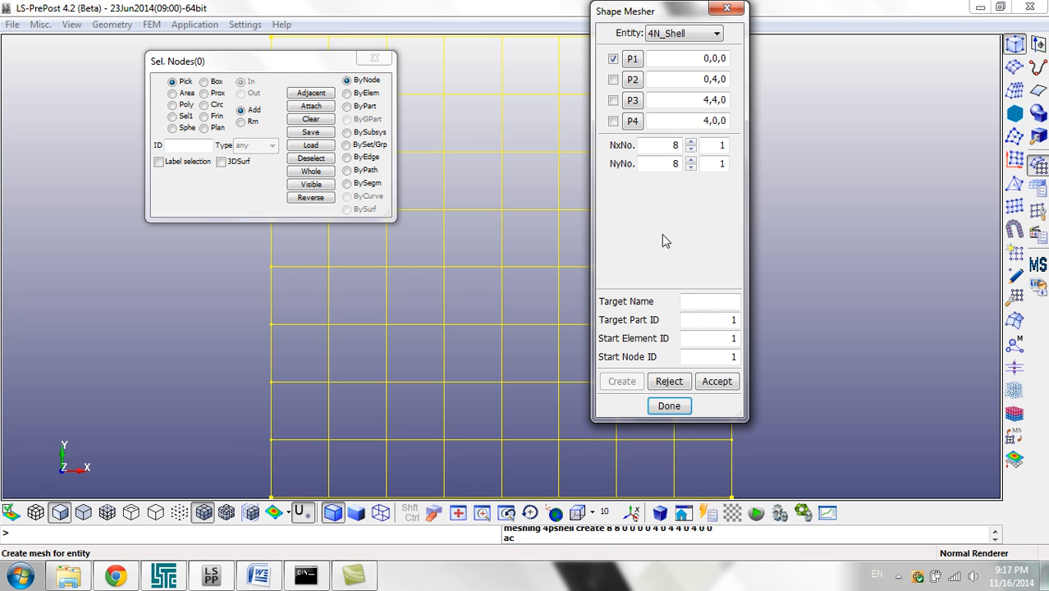
Step: Move the dialogs clear of the mesh, accept the created shell mesh and close the Shape Mesher
{"action": "left_click_drag", "start_coordinate": [672, 16], "coordinate": [866, 47]}
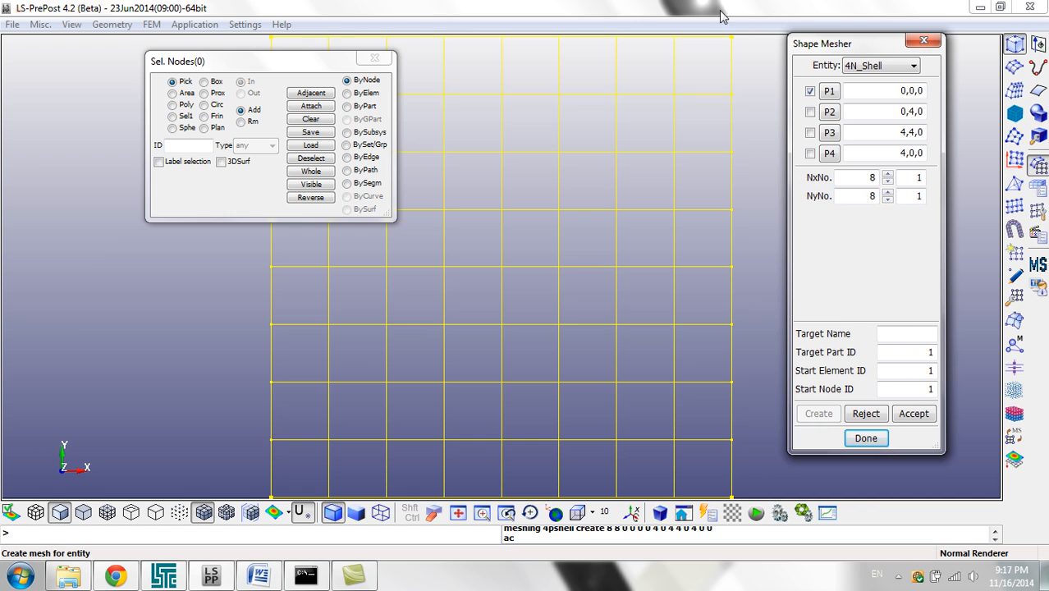
{"action": "left_click_drag", "start_coordinate": [310, 66], "coordinate": [163, 69]}
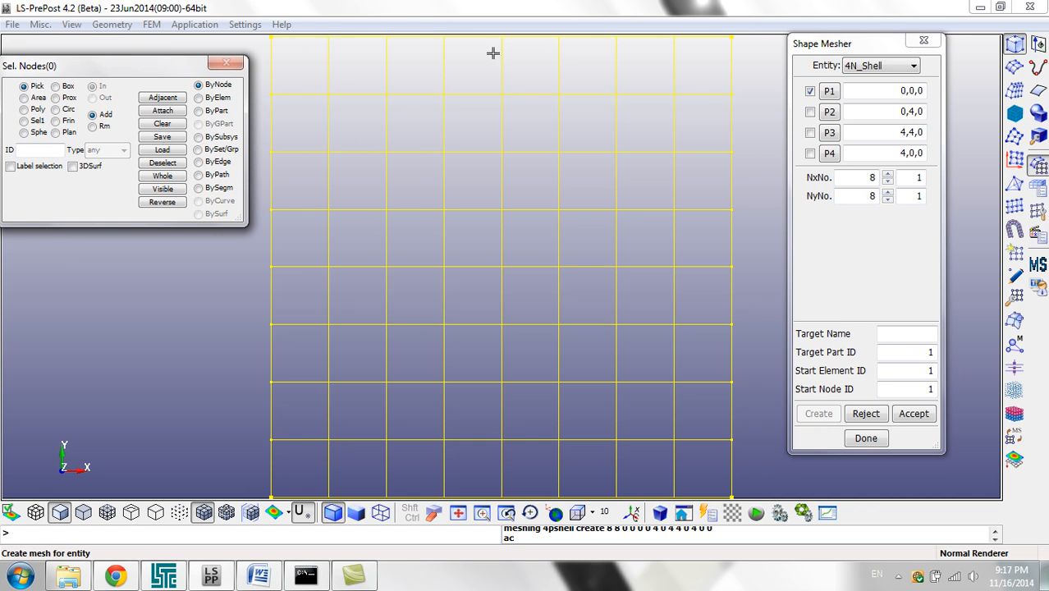
{"action": "left_click", "coordinate": [913, 414]}
{"action": "left_click", "coordinate": [865, 437]}
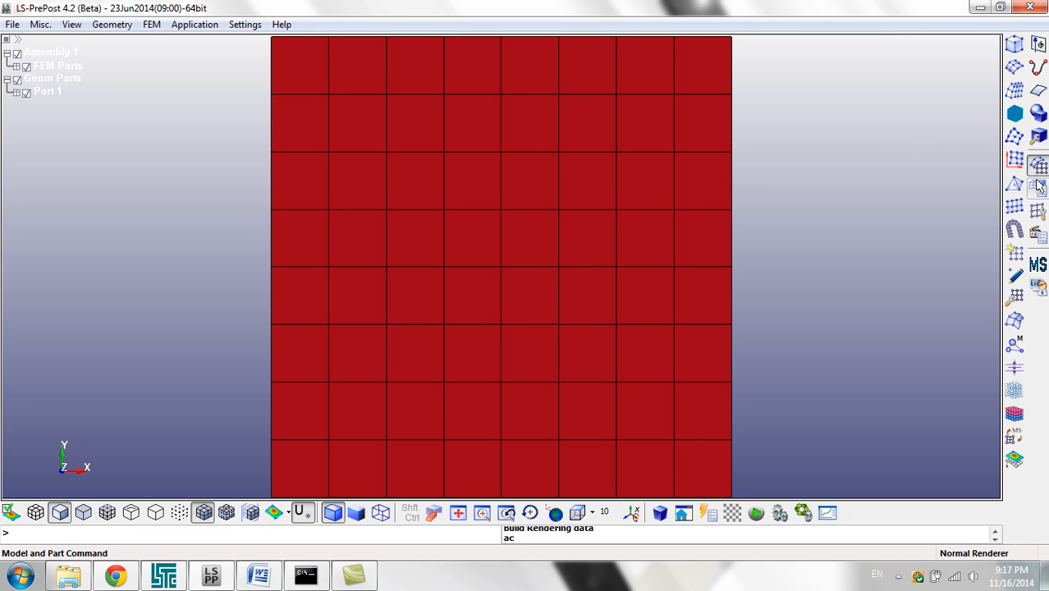
Step: Open the Keyword Manager beside the mesh and list all available keywords
{"action": "left_click", "coordinate": [1037, 187]}
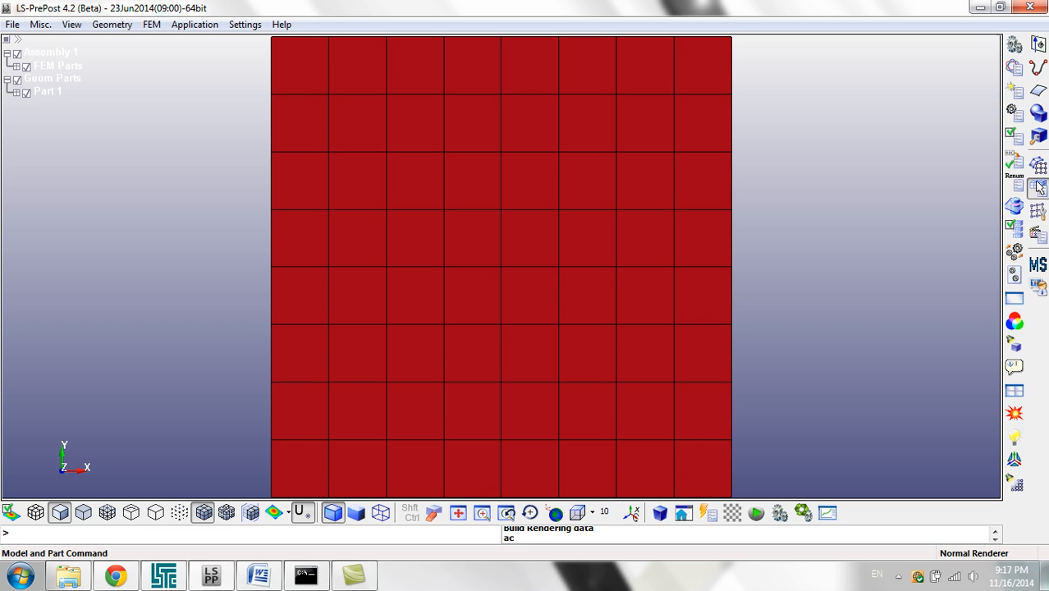
{"action": "left_click", "coordinate": [1014, 68]}
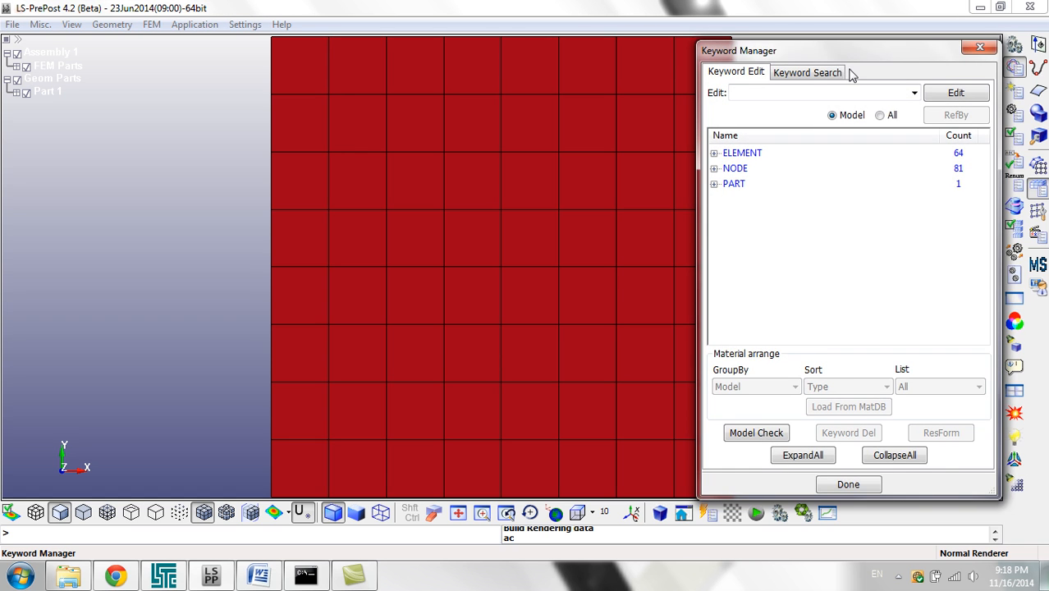
{"action": "left_click_drag", "start_coordinate": [878, 65], "coordinate": [925, 50]}
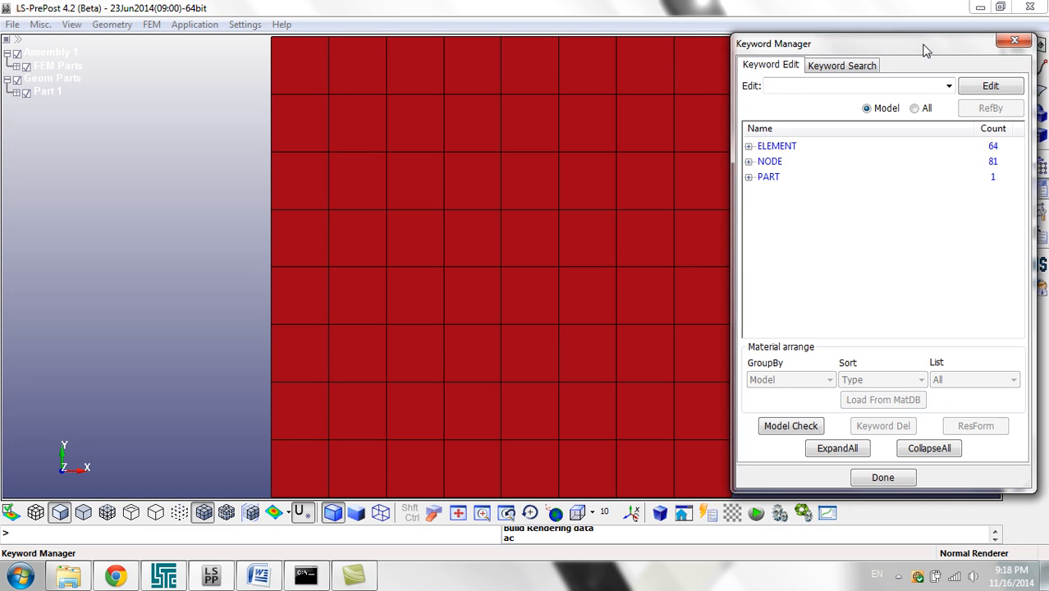
{"action": "left_click", "coordinate": [927, 109]}
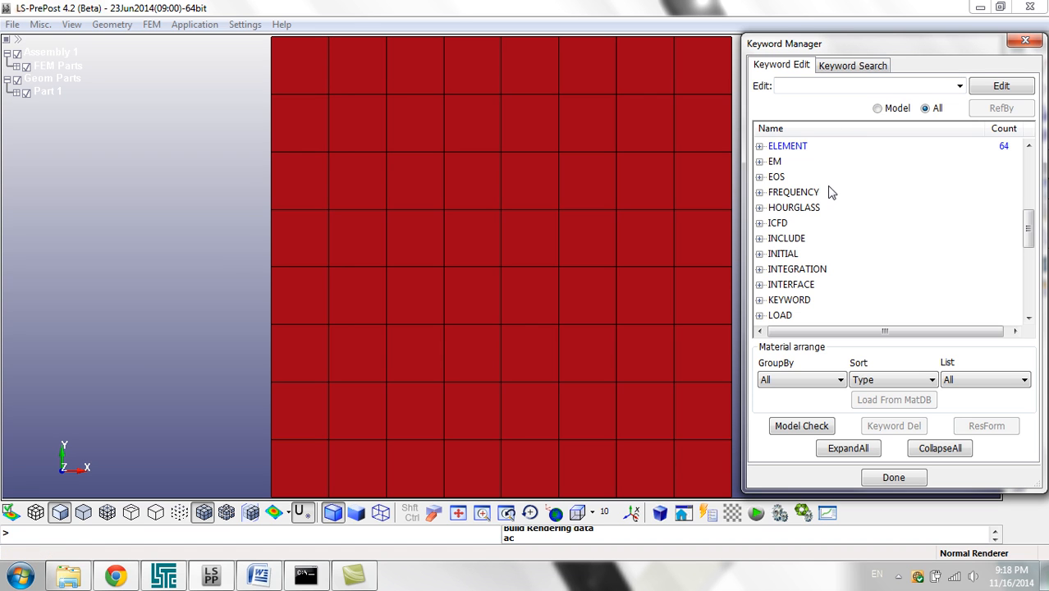
Step: Find the MAT group in the keyword list and open a new 001-ELASTIC material card
{"action": "left_click", "coordinate": [798, 163]}
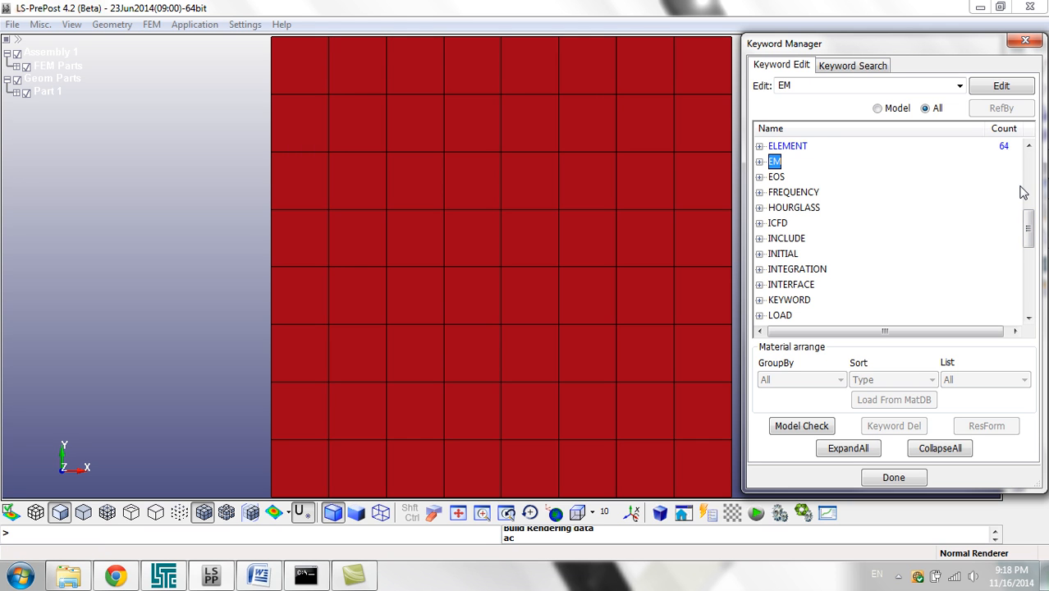
{"action": "left_click_drag", "start_coordinate": [1027, 233], "coordinate": [1035, 269]}
{"action": "left_click", "coordinate": [783, 238]}
{"action": "double_click", "coordinate": [776, 177]}
{"action": "left_click", "coordinate": [812, 194]}
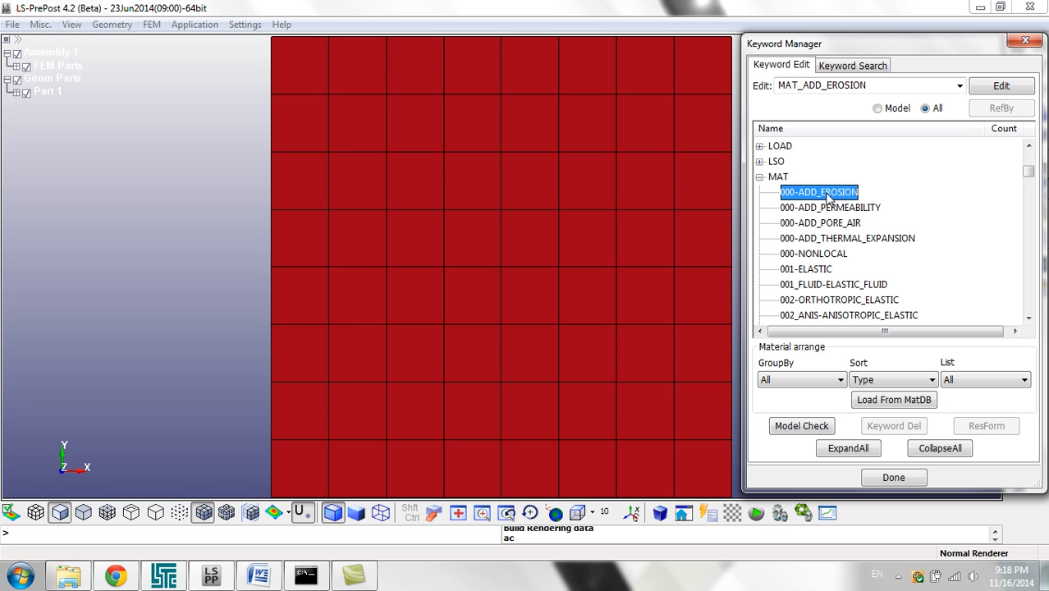
{"action": "double_click", "coordinate": [821, 270]}
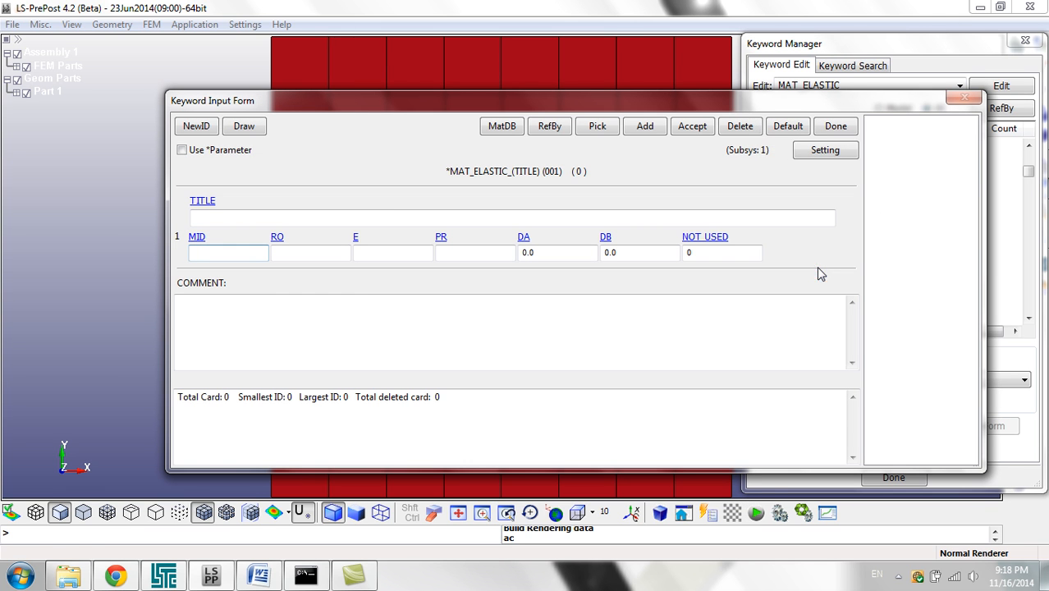
Step: Title the elastic material Steel and set its mass density RO to 7850
{"action": "left_click", "coordinate": [404, 218]}
{"action": "type", "text": "Steel"}
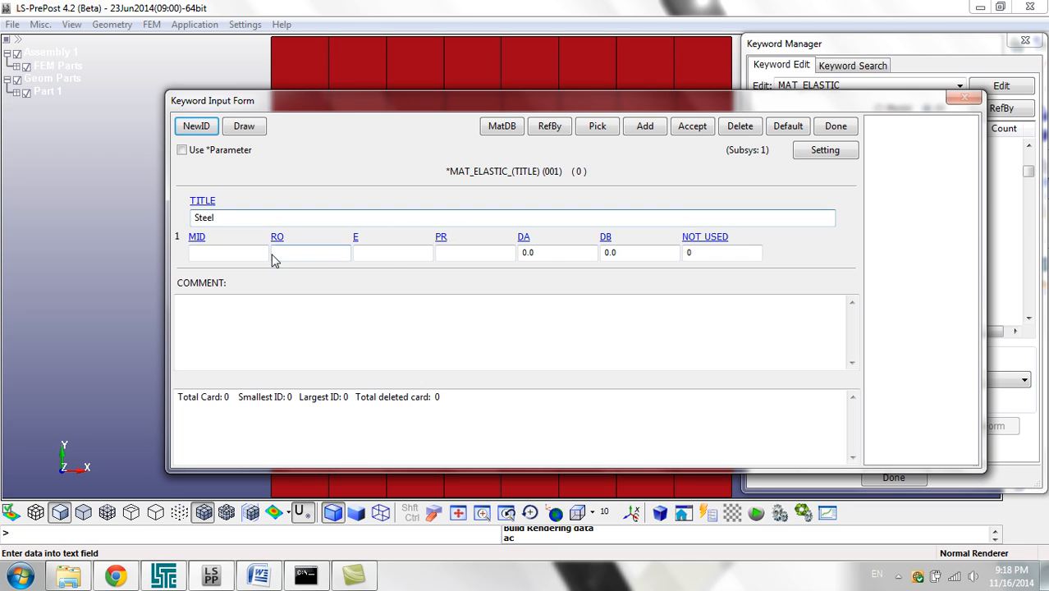
{"action": "left_click", "coordinate": [286, 255]}
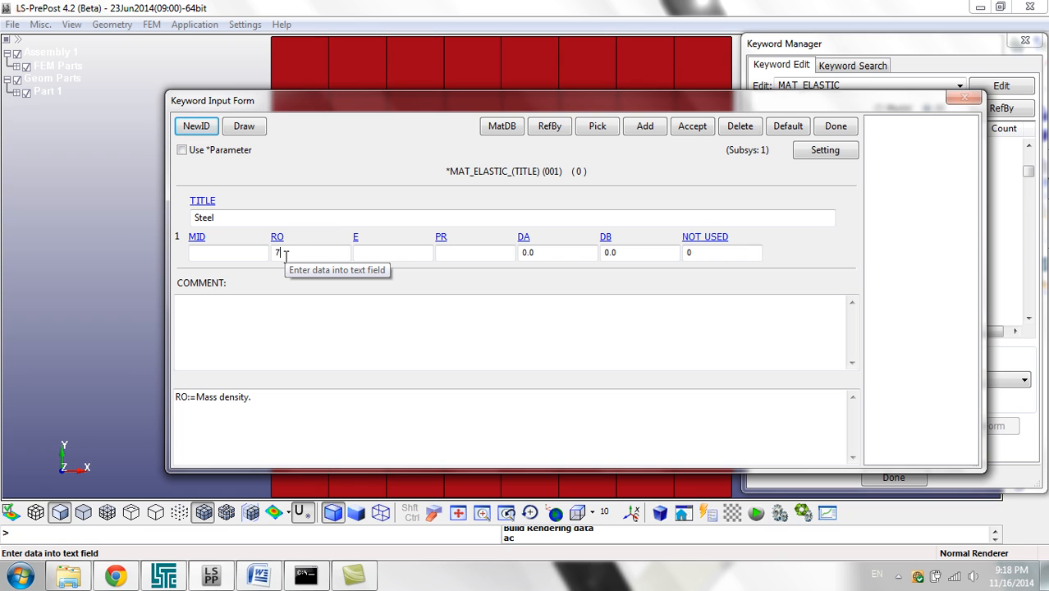
{"action": "type", "text": "7850"}
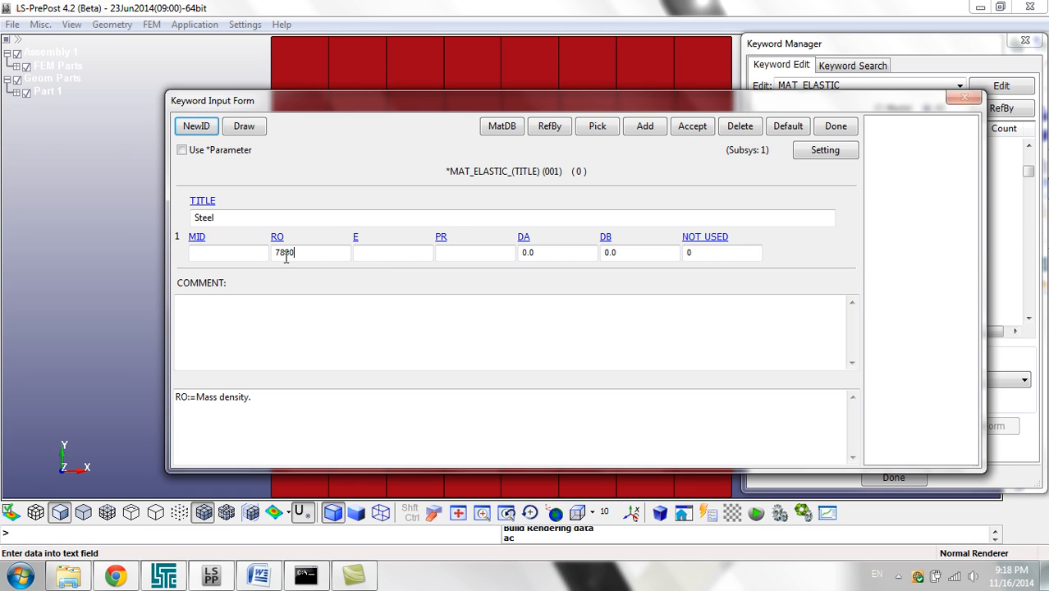
Step: Set Young's modulus E to 2e11 and Poisson's ratio PR to 0.3, then accept the material and close its card
{"action": "left_click", "coordinate": [371, 253]}
{"action": "type", "text": "2"}
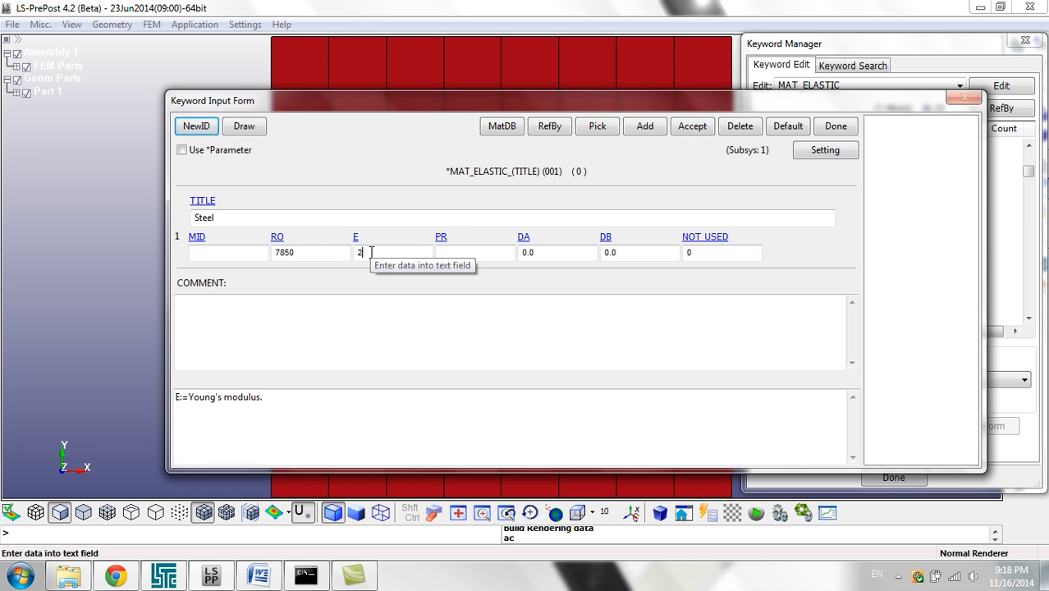
{"action": "type", "text": "e11"}
{"action": "left_click", "coordinate": [499, 253]}
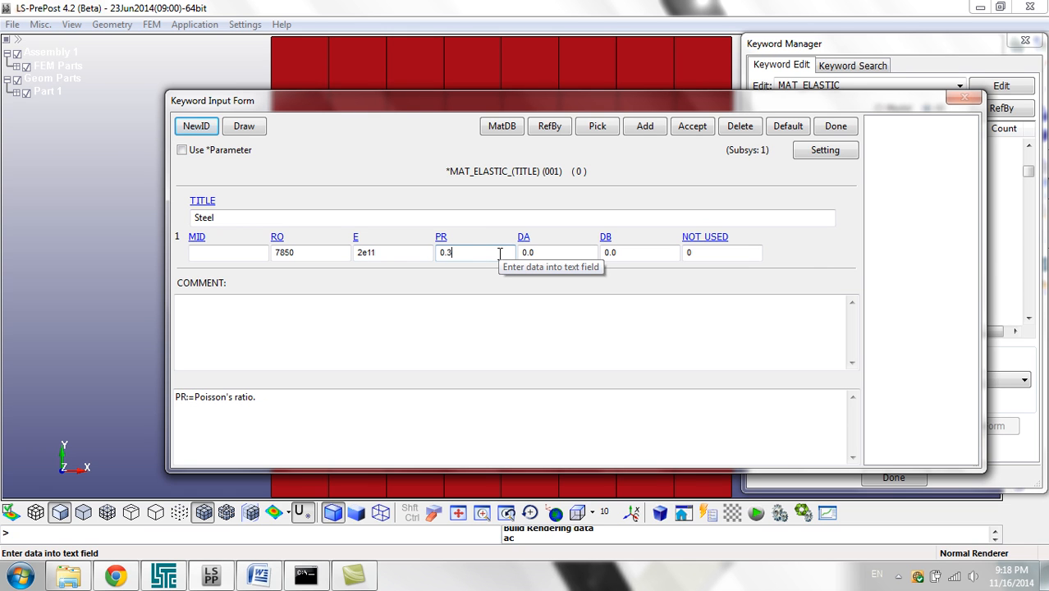
{"action": "left_click", "coordinate": [688, 129]}
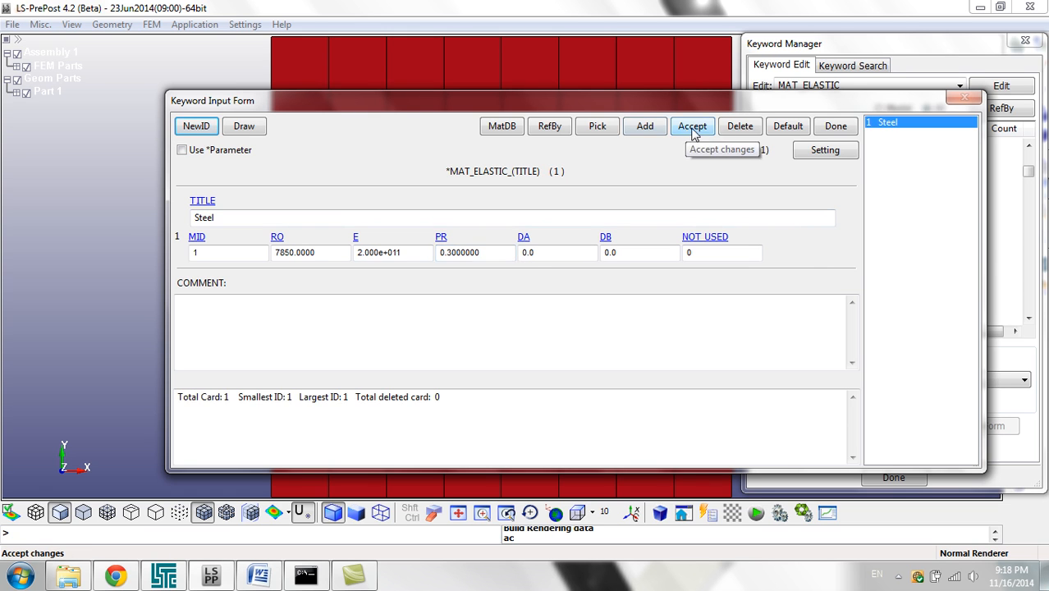
{"action": "left_click", "coordinate": [835, 126]}
{"action": "left_click", "coordinate": [759, 177]}
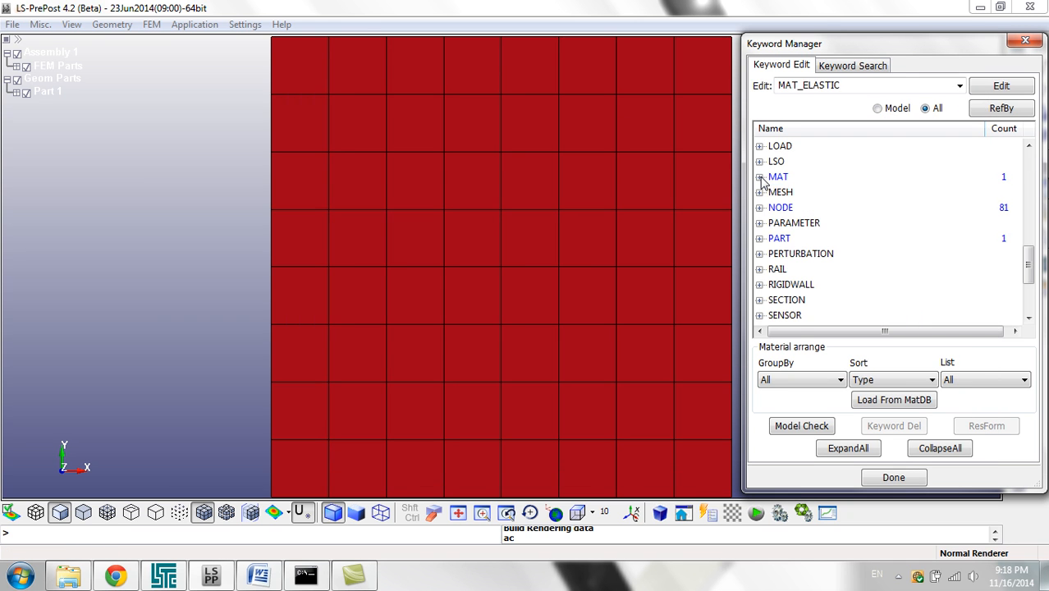
Step: Open a new SHELL card in the SECTION keyword group and title it Shell
{"action": "left_click", "coordinate": [771, 177]}
{"action": "left_click", "coordinate": [778, 271]}
{"action": "double_click", "coordinate": [786, 300]}
{"action": "scroll", "coordinate": [789, 289], "scroll_direction": "down", "scroll_amount": 4}
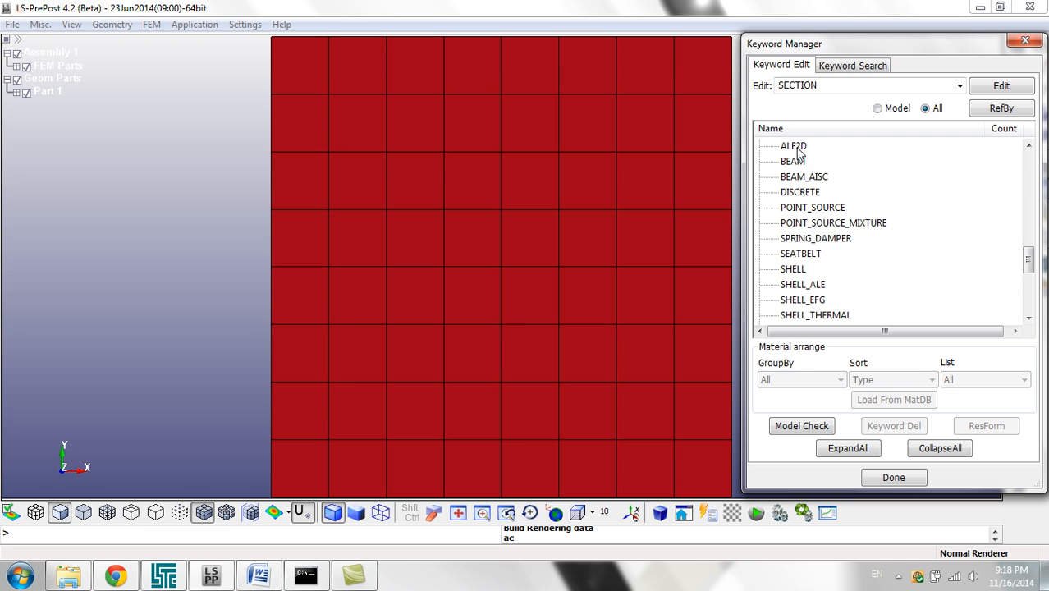
{"action": "left_click", "coordinate": [794, 269]}
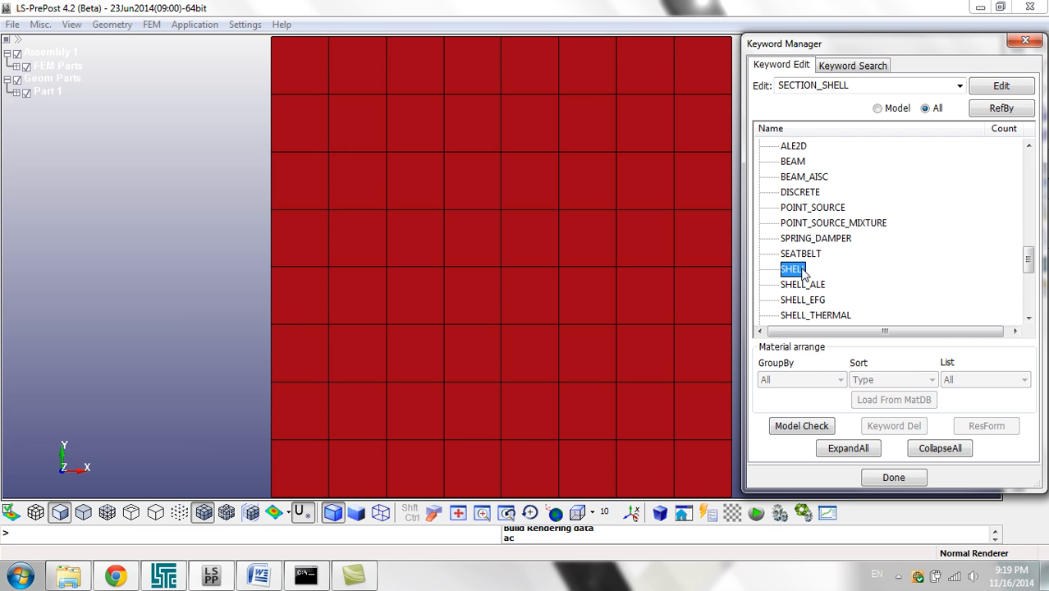
{"action": "double_click", "coordinate": [801, 271]}
{"action": "left_click", "coordinate": [467, 217]}
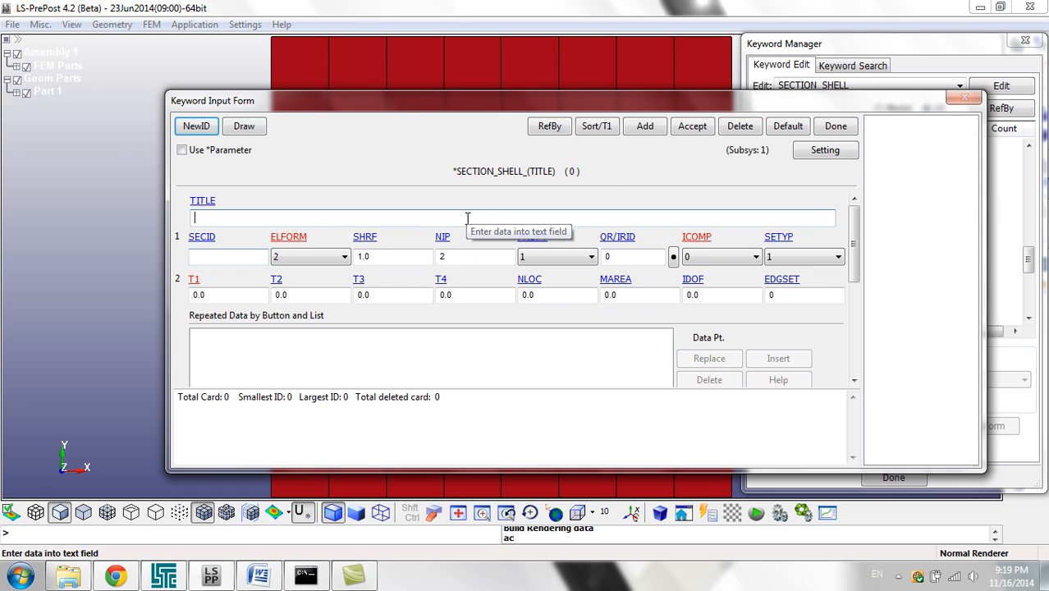
{"action": "type", "text": "Shee"}
{"action": "type", "text": "ll"}
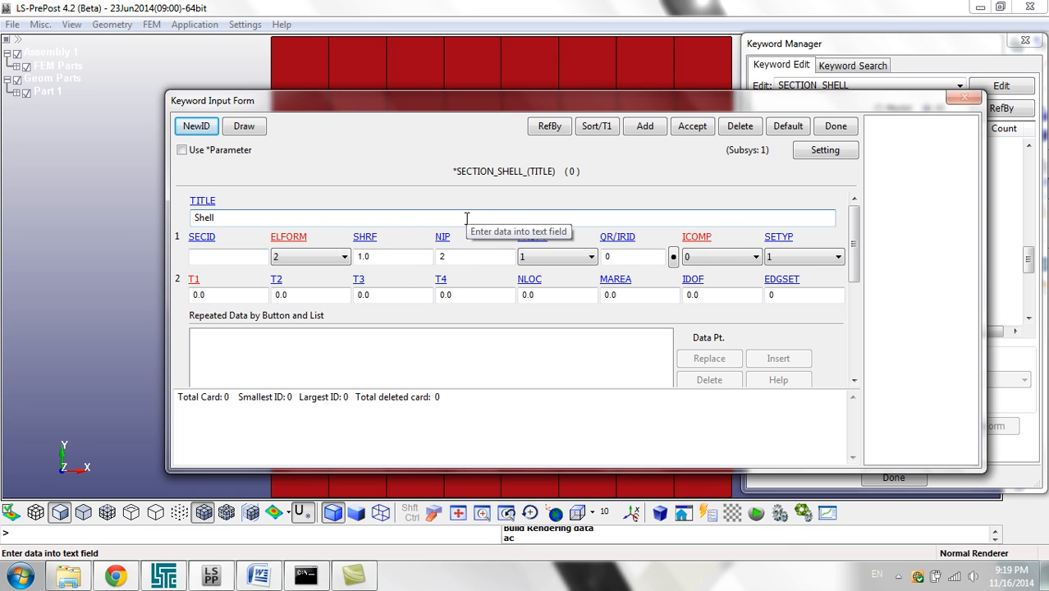
Step: Read through the descriptions of the shell section's ELFORM element formulation options up to the fully integrated shell element
{"action": "left_click", "coordinate": [309, 259]}
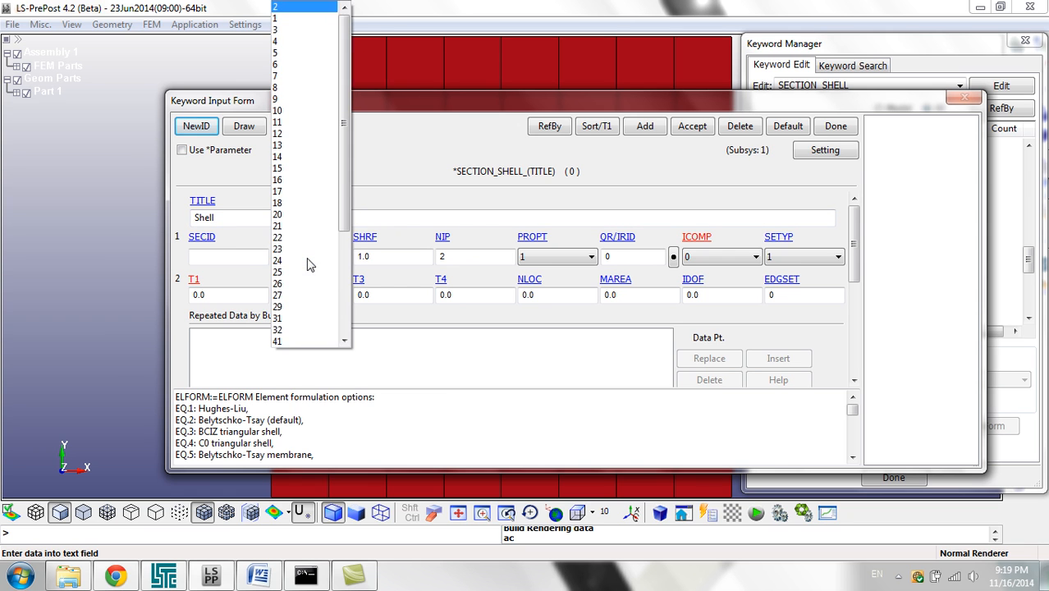
{"action": "left_click", "coordinate": [396, 184]}
{"action": "left_click", "coordinate": [273, 406]}
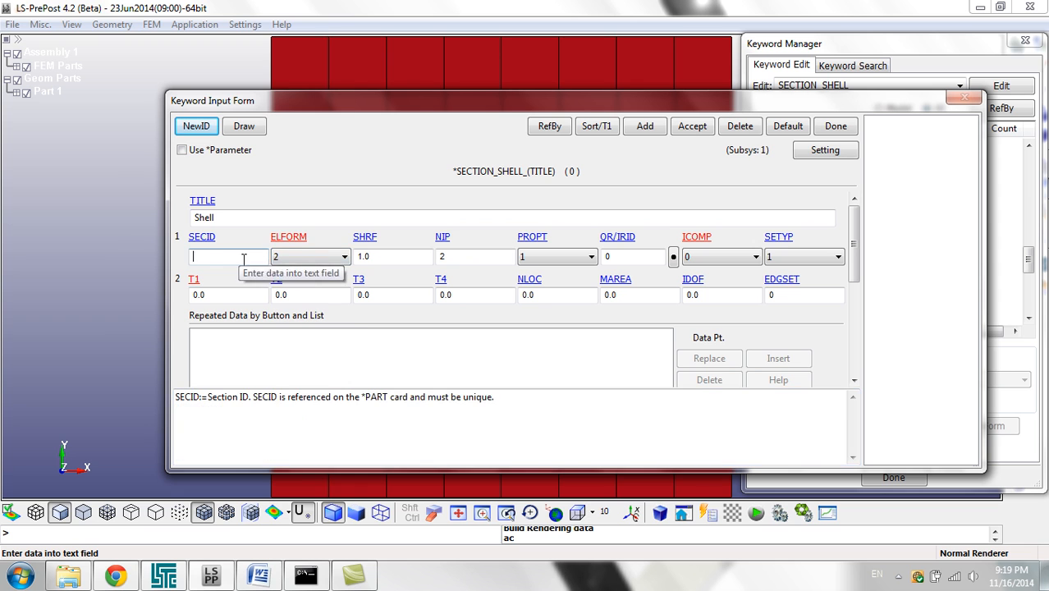
{"action": "left_click", "coordinate": [297, 261]}
{"action": "left_click", "coordinate": [408, 190]}
{"action": "left_click", "coordinate": [321, 419]}
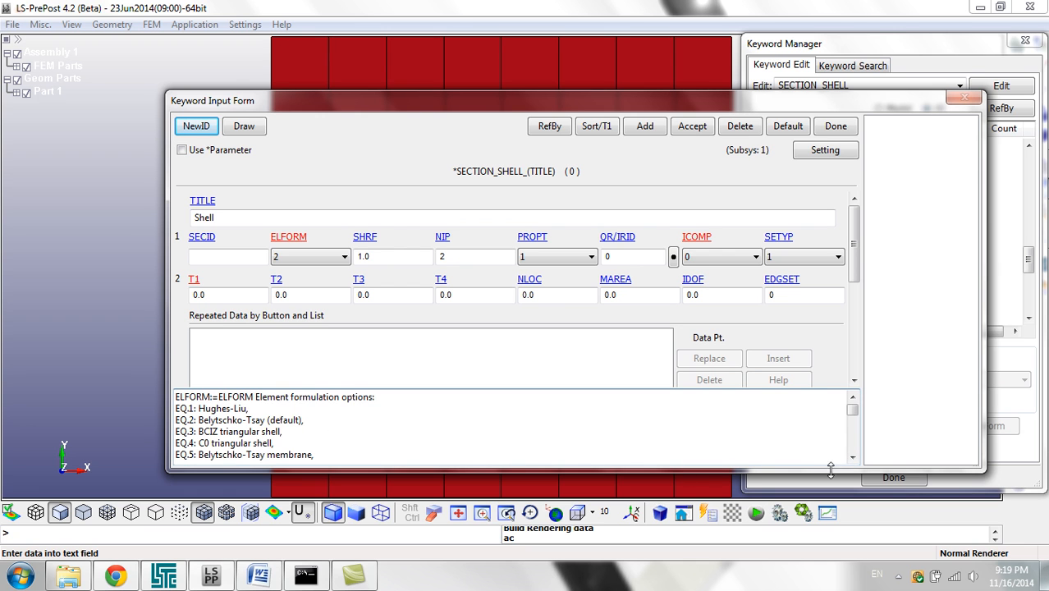
{"action": "left_click", "coordinate": [852, 457]}
{"action": "left_click", "coordinate": [852, 457]}
{"action": "left_click", "coordinate": [853, 457]}
{"action": "left_click", "coordinate": [853, 396]}
{"action": "left_click", "coordinate": [852, 397]}
{"action": "left_click", "coordinate": [852, 396]}
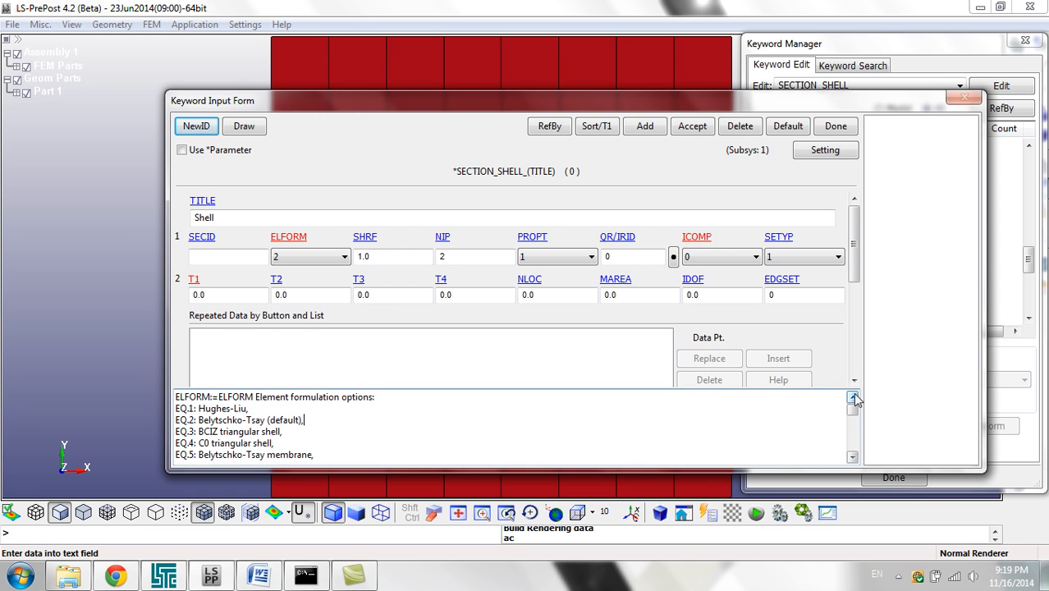
{"action": "double_click", "coordinate": [853, 457]}
{"action": "double_click", "coordinate": [853, 457]}
{"action": "double_click", "coordinate": [852, 456]}
{"action": "triple_click", "coordinate": [853, 457]}
{"action": "left_click", "coordinate": [853, 457]}
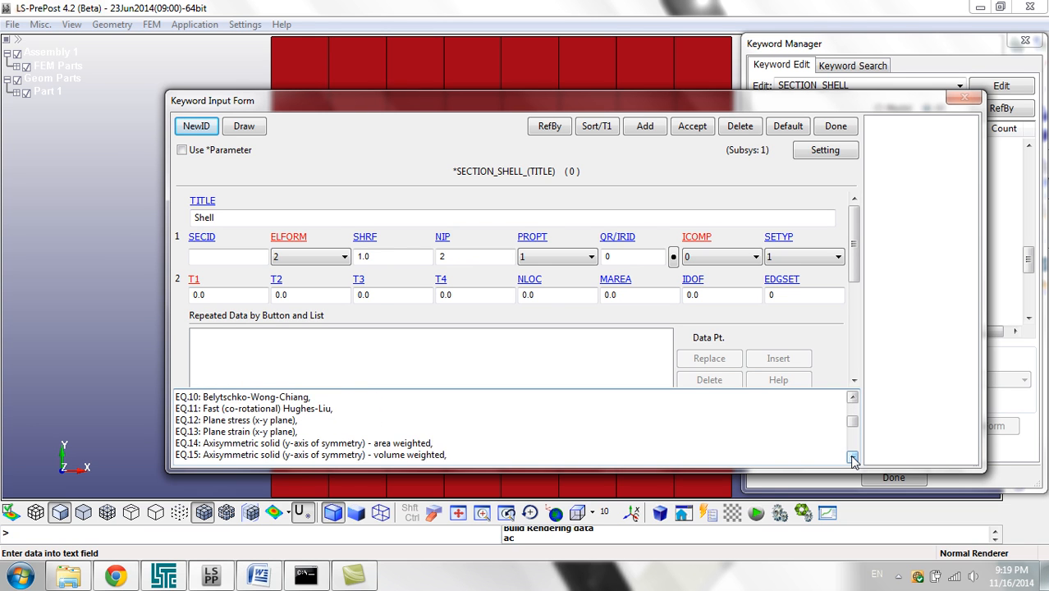
{"action": "left_click", "coordinate": [852, 457]}
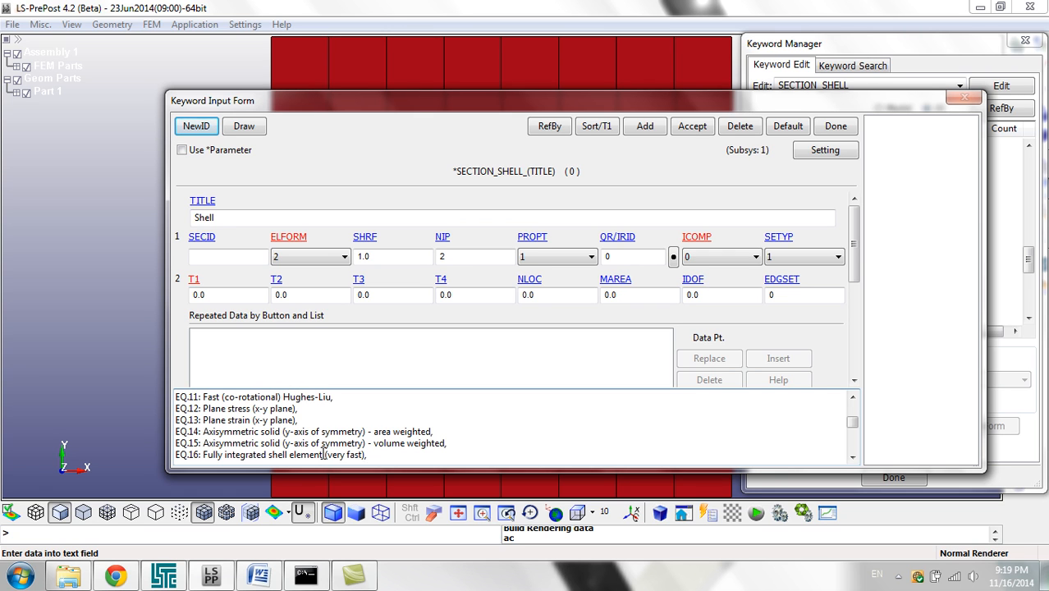
Step: Set the shell section's element formulation ELFORM to 16 and its through-thickness integration points NIP to 5
{"action": "left_click", "coordinate": [289, 257]}
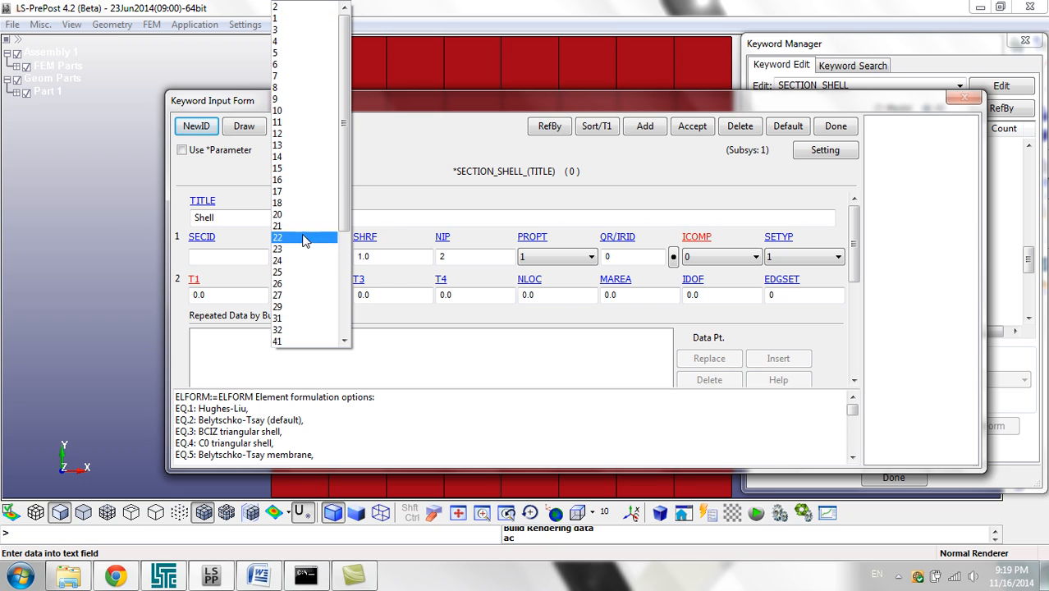
{"action": "left_click", "coordinate": [316, 180]}
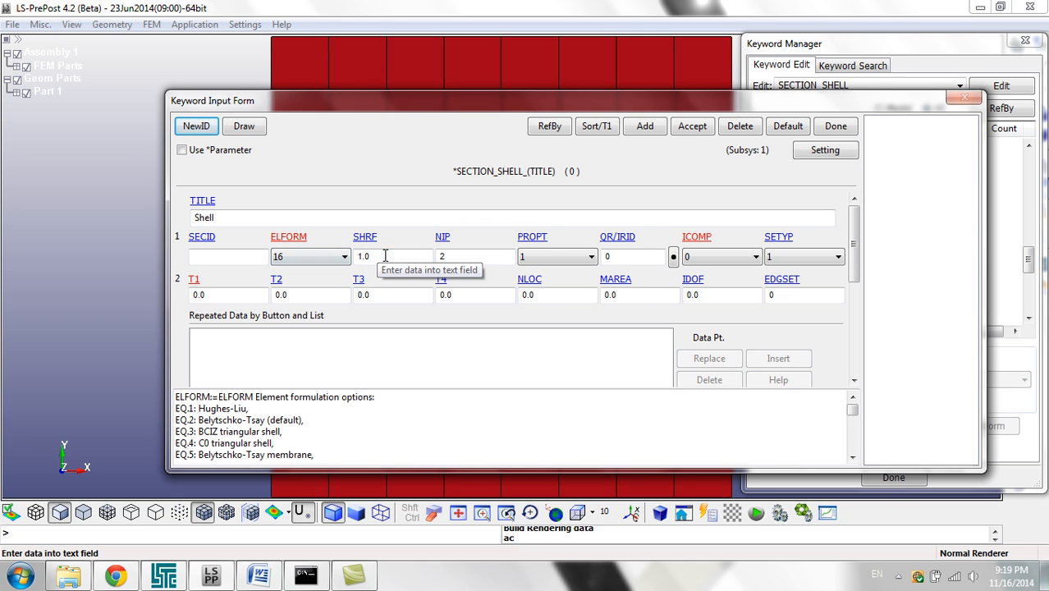
{"action": "left_click", "coordinate": [449, 257]}
{"action": "left_click_drag", "start_coordinate": [471, 260], "coordinate": [440, 257]}
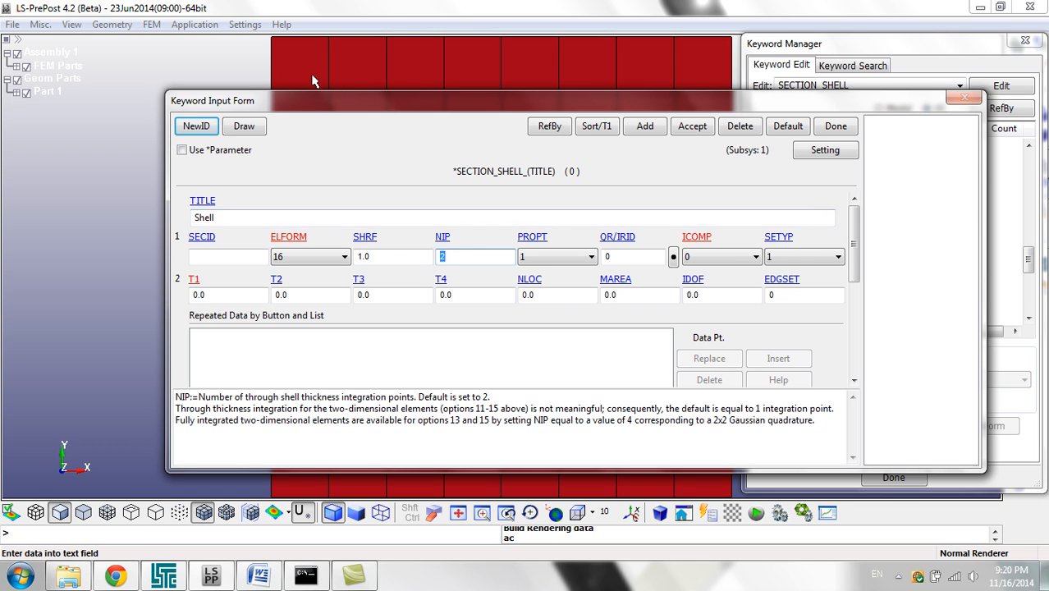
{"action": "left_click_drag", "start_coordinate": [371, 100], "coordinate": [507, 100]}
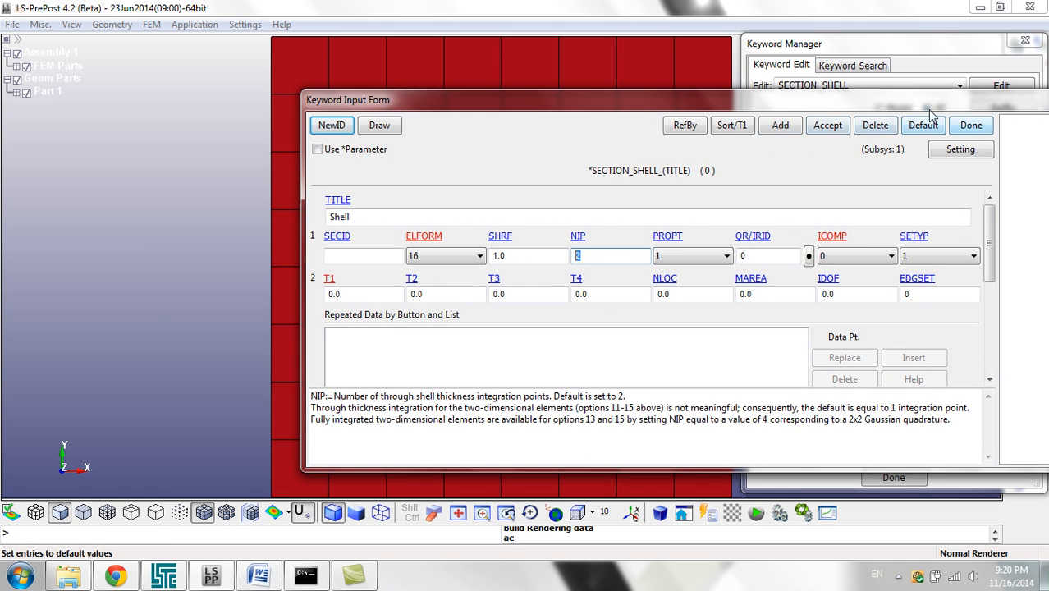
{"action": "left_click_drag", "start_coordinate": [839, 98], "coordinate": [808, 96]}
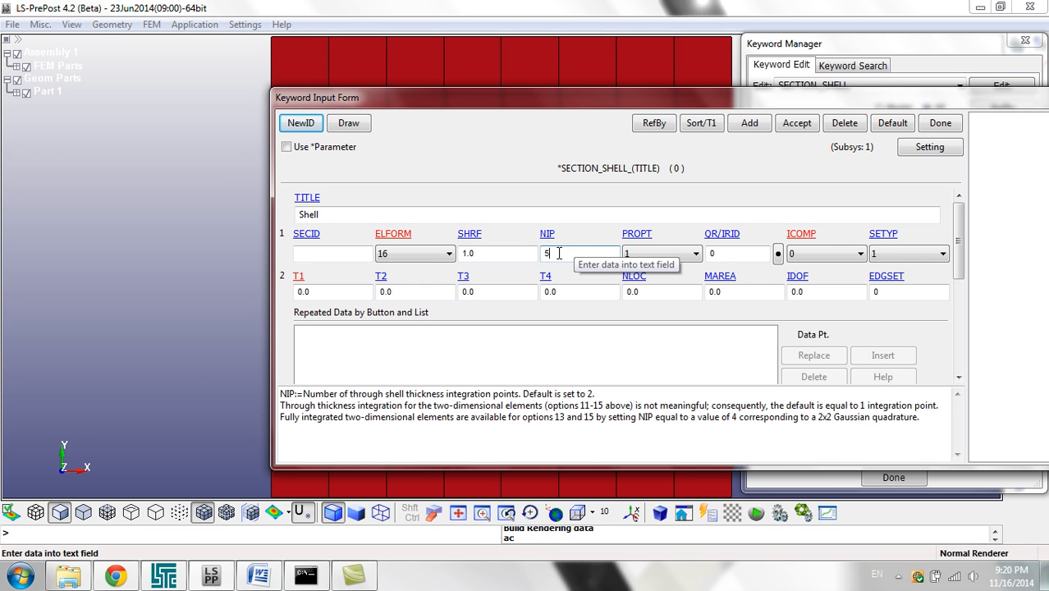
Step: Set the shell thicknesses T1, T2, T3 and T4 to .05
{"action": "left_click_drag", "start_coordinate": [336, 294], "coordinate": [288, 297]}
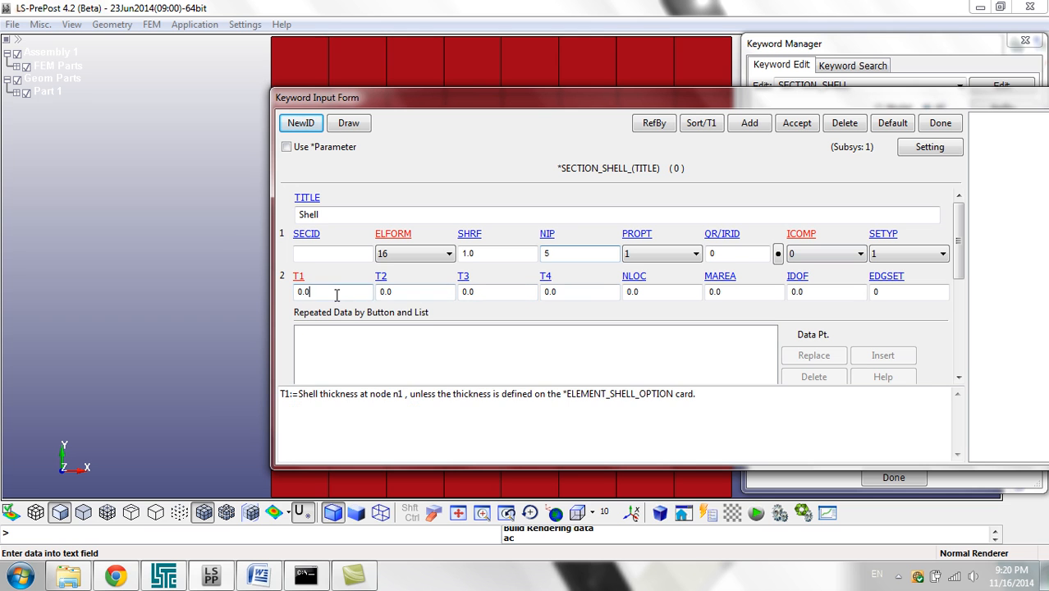
{"action": "type", "text": "."}
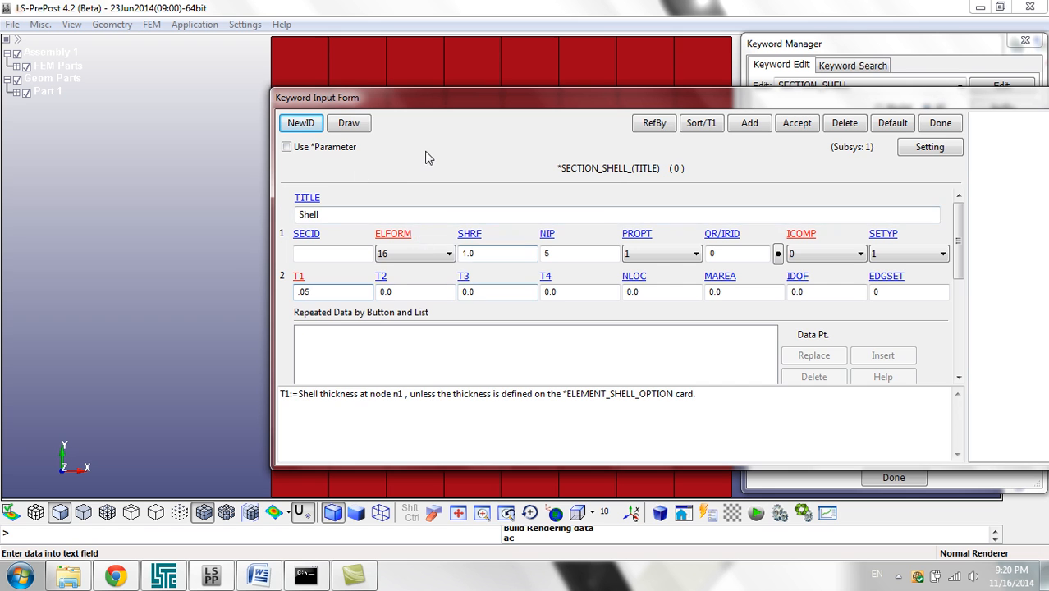
{"action": "left_click_drag", "start_coordinate": [451, 99], "coordinate": [408, 78]}
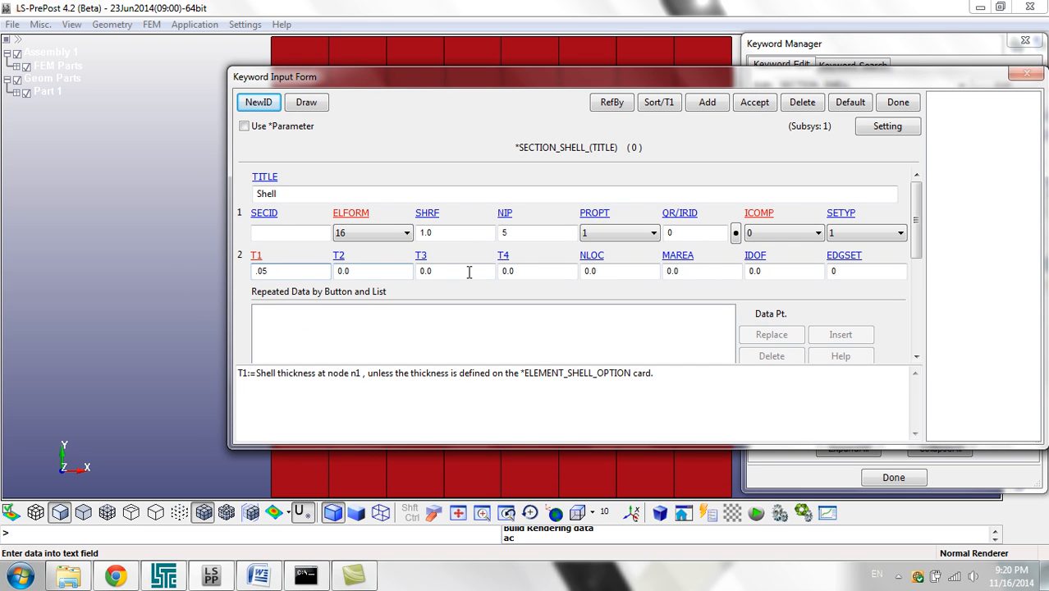
{"action": "left_click", "coordinate": [287, 233]}
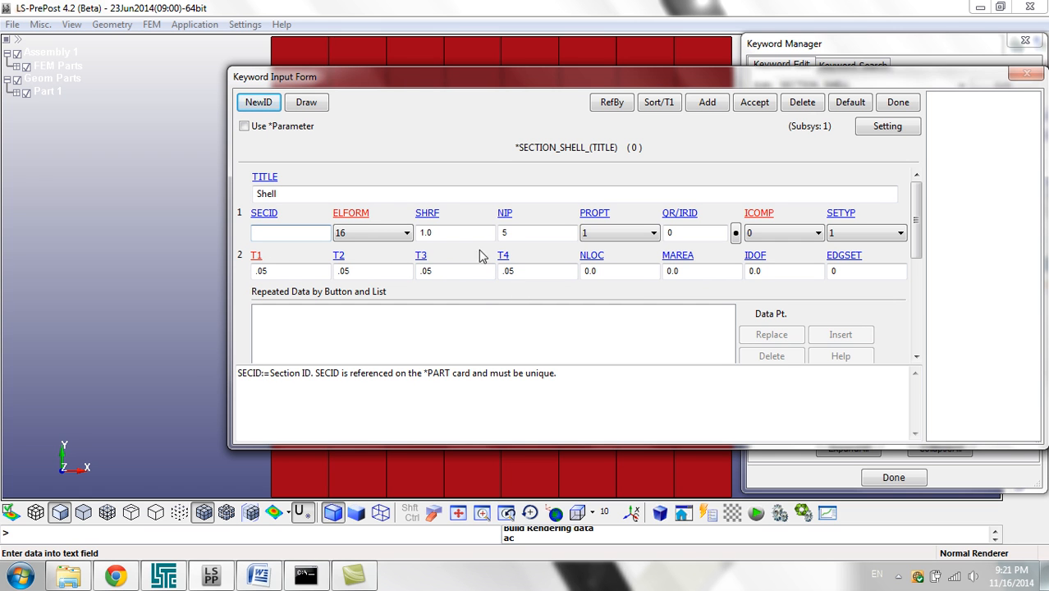
Step: Accept the shell section, close its card and collapse the SECTION keyword group
{"action": "left_click_drag", "start_coordinate": [497, 85], "coordinate": [657, 85]}
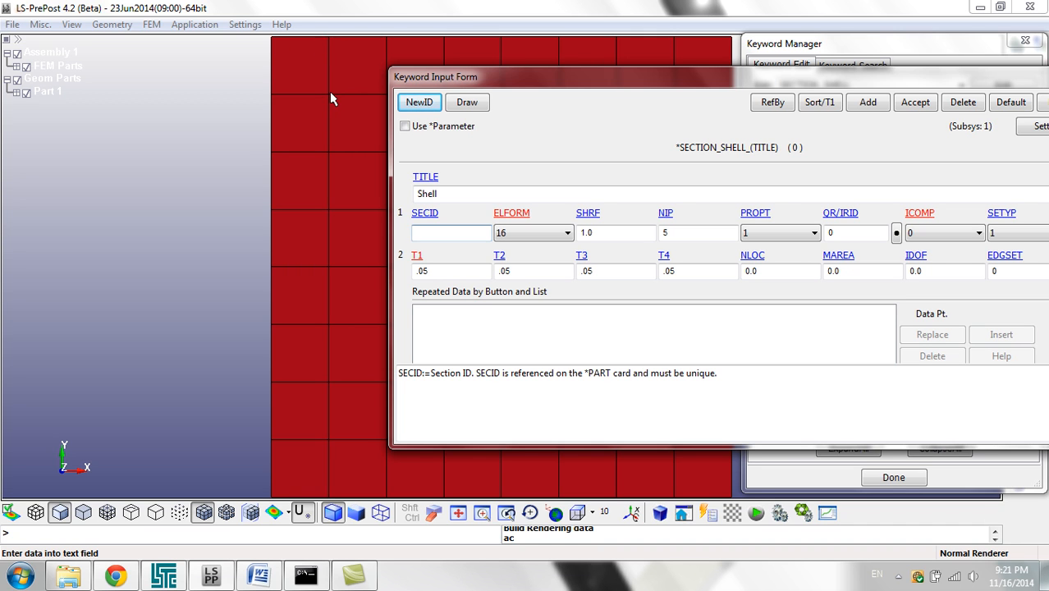
{"action": "left_click_drag", "start_coordinate": [555, 69], "coordinate": [325, 82]}
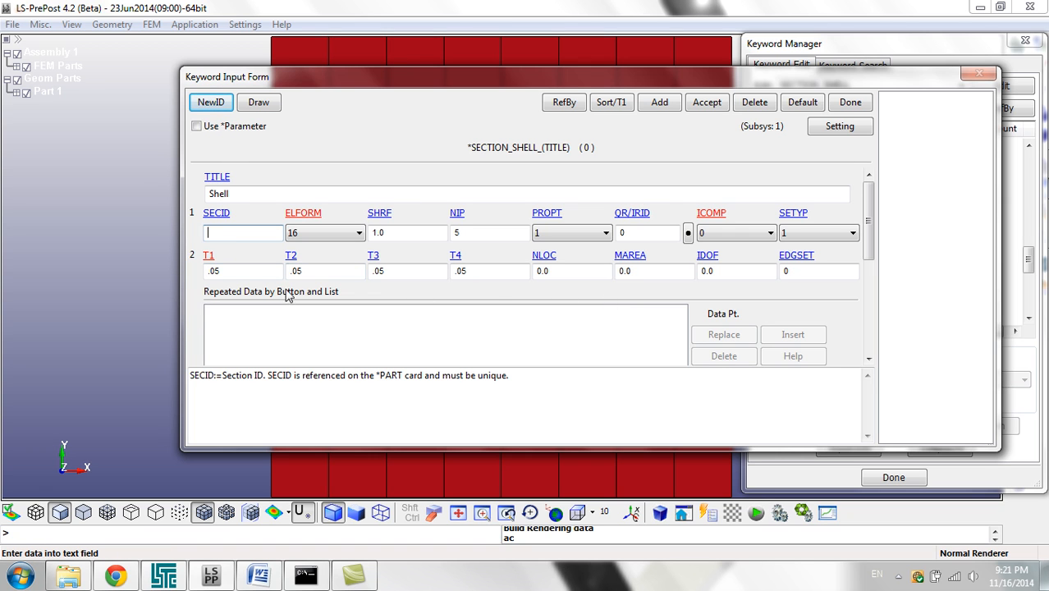
{"action": "left_click", "coordinate": [719, 108]}
{"action": "left_click", "coordinate": [860, 106]}
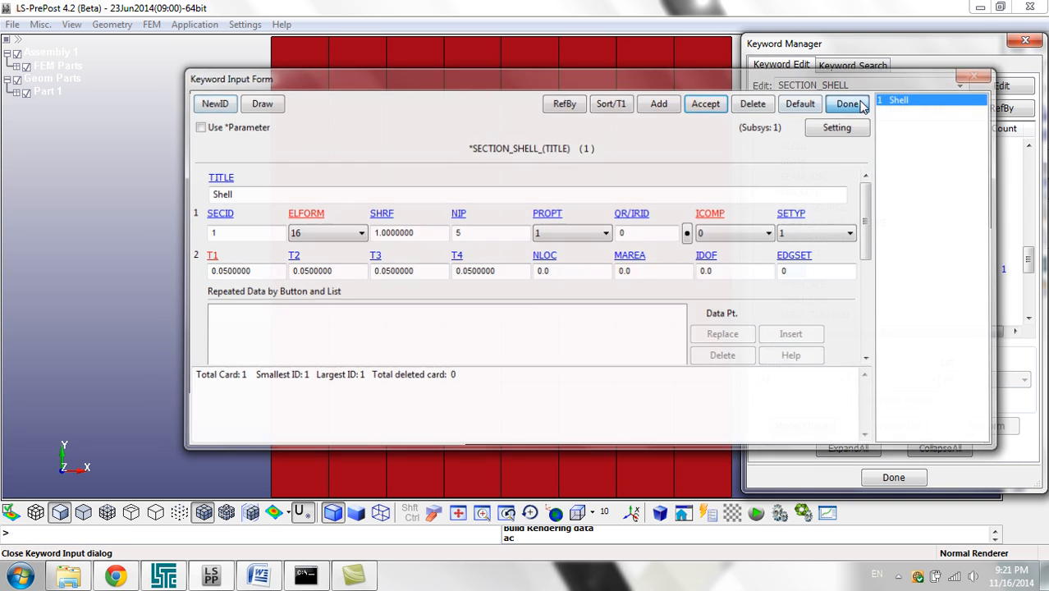
{"action": "left_click", "coordinate": [818, 227]}
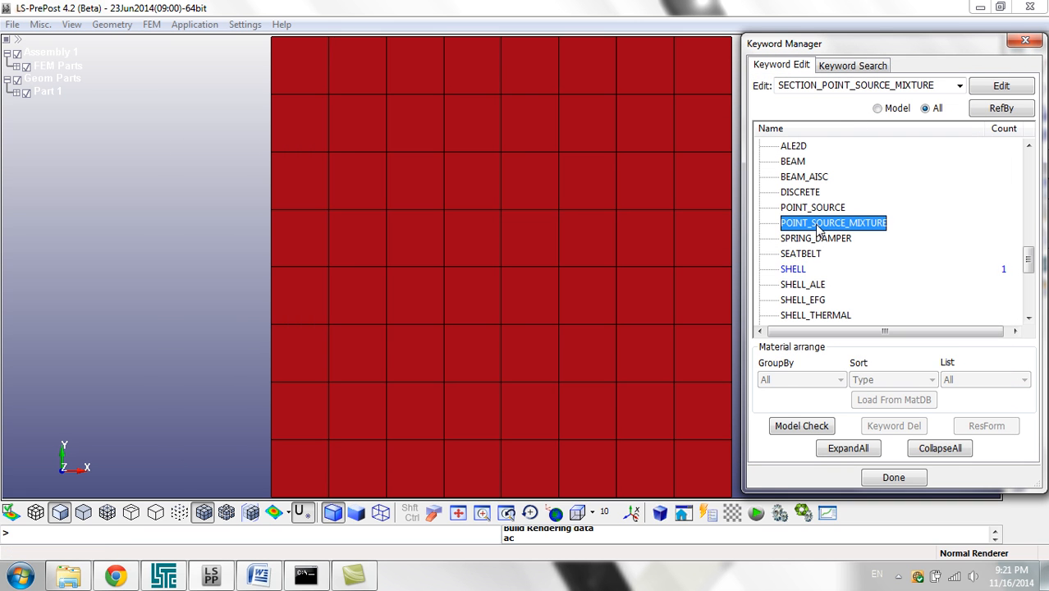
{"action": "key", "text": "Left"}
{"action": "key", "text": "Left"}
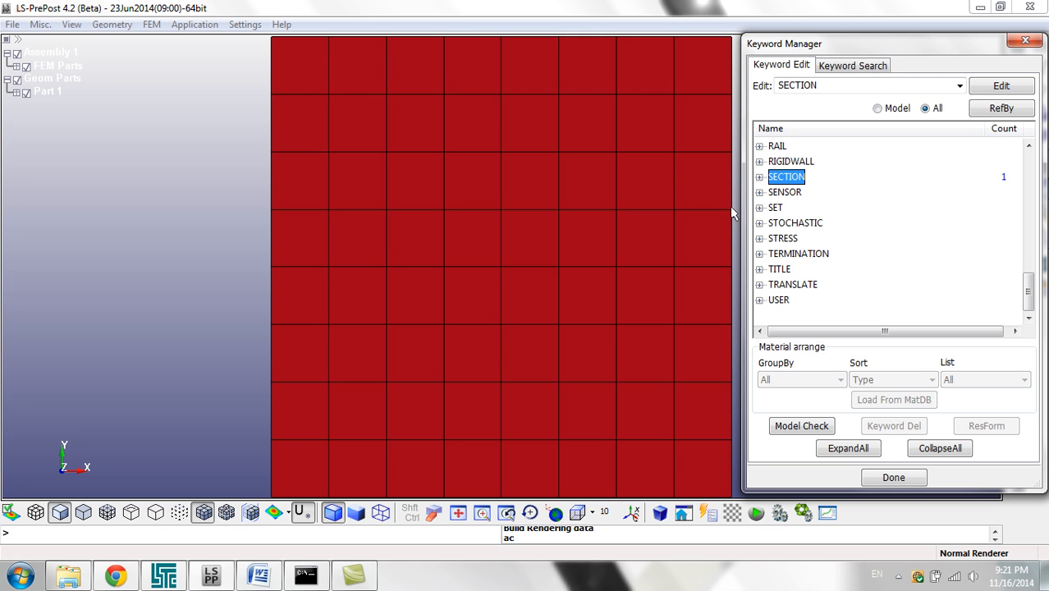
Step: Open the existing part's keyword card in the PART group and change the part's title to Shell
{"action": "left_click", "coordinate": [789, 255]}
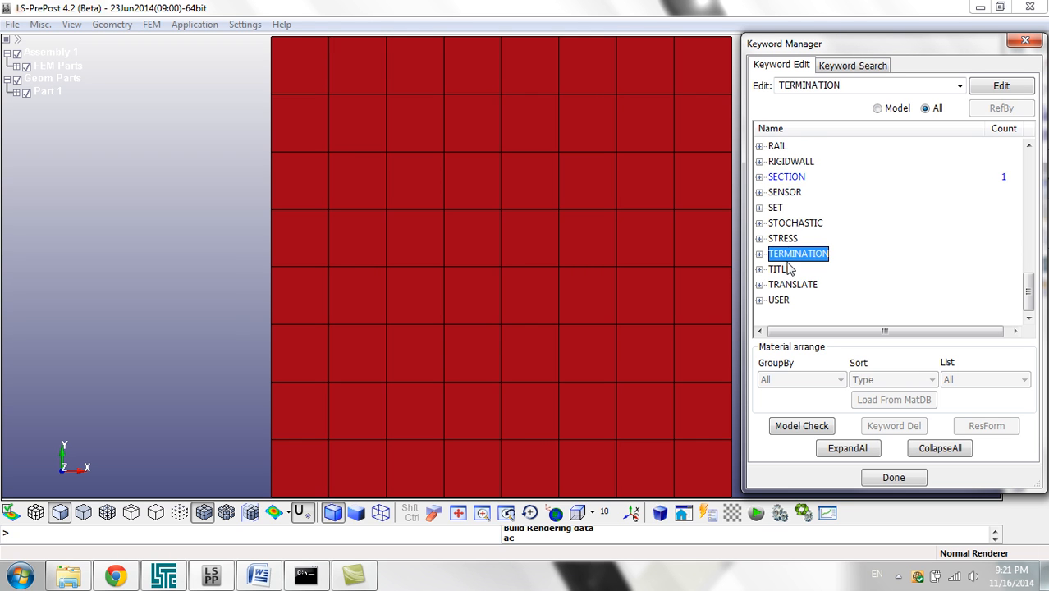
{"action": "scroll", "coordinate": [789, 268], "scroll_direction": "up", "scroll_amount": 2}
{"action": "double_click", "coordinate": [780, 208]}
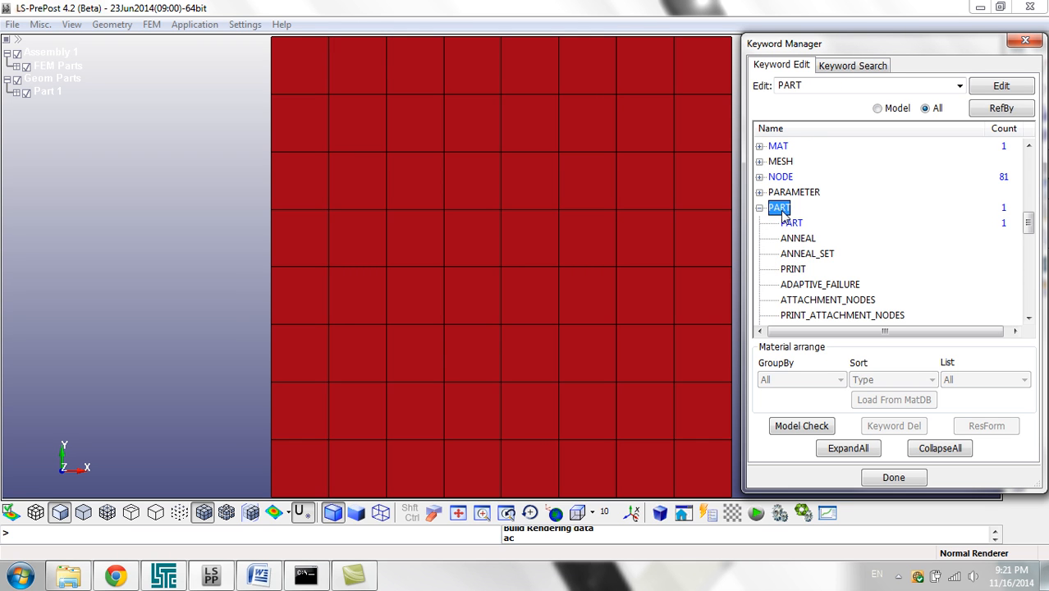
{"action": "double_click", "coordinate": [790, 222]}
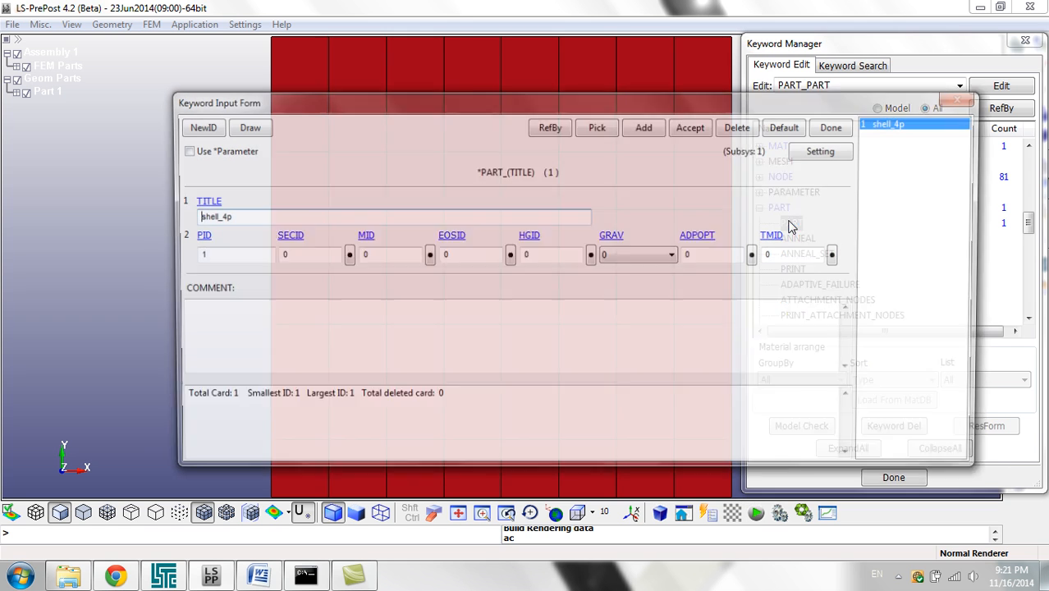
{"action": "double_click", "coordinate": [256, 215]}
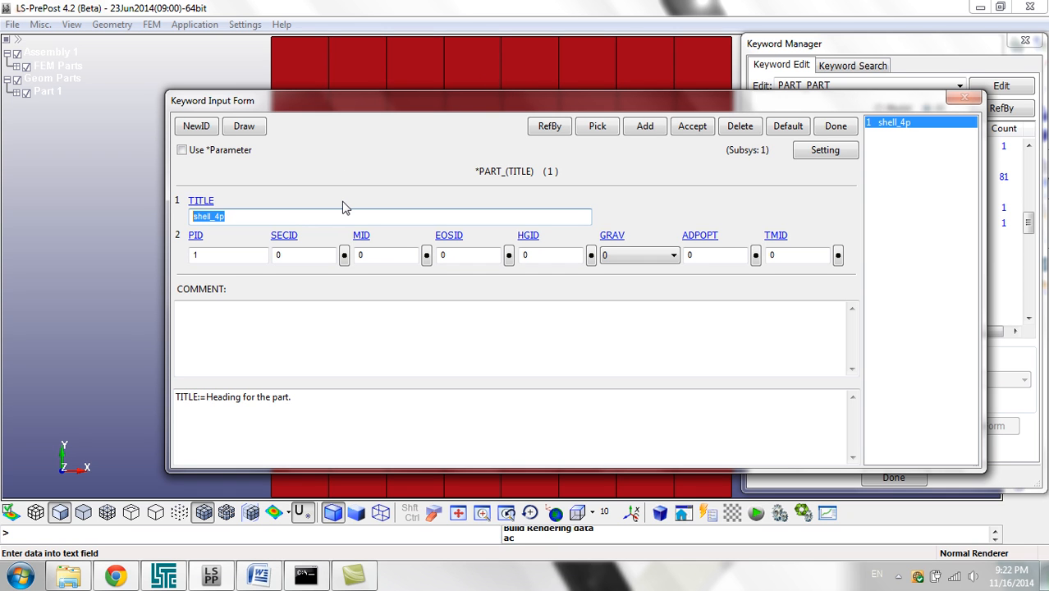
{"action": "type", "text": "Shell"}
Step: Link the part's SECID to section 1 and its MID to the Steel material
{"action": "left_click", "coordinate": [302, 250]}
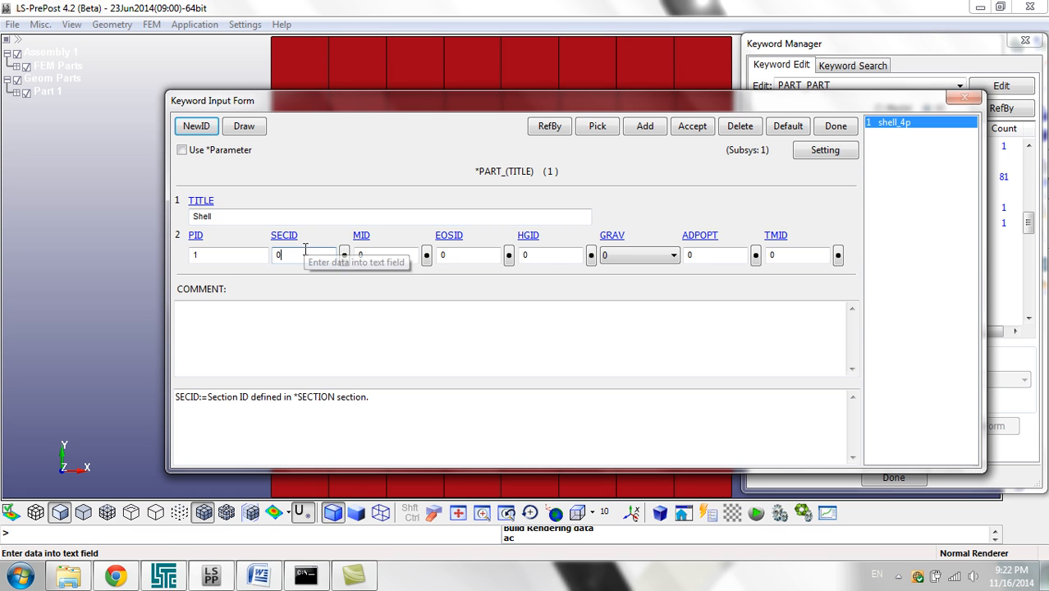
{"action": "left_click", "coordinate": [344, 255]}
{"action": "double_click", "coordinate": [800, 307]}
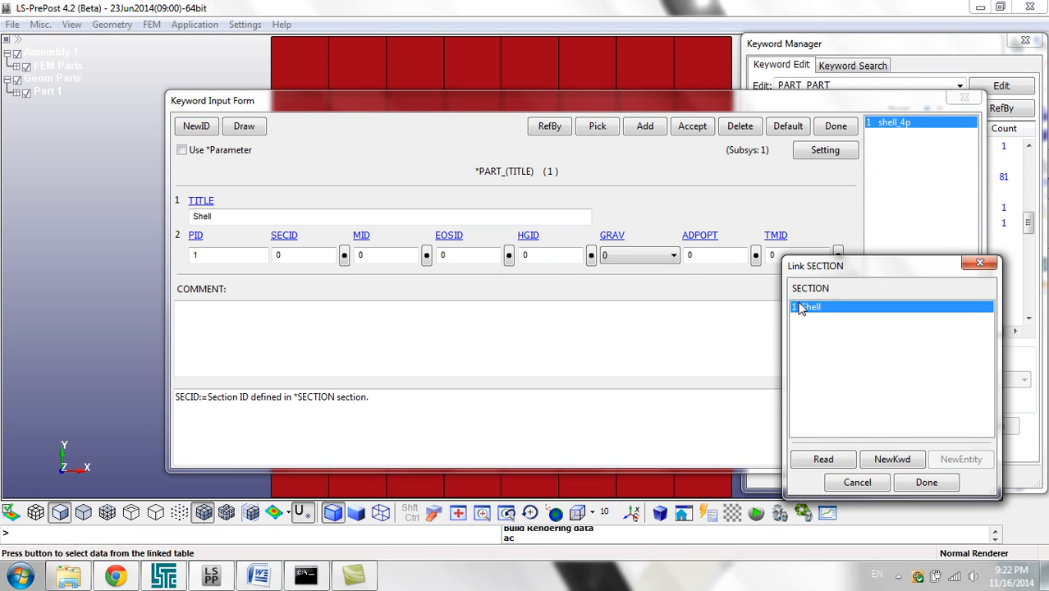
{"action": "left_click", "coordinate": [402, 254]}
{"action": "left_click", "coordinate": [427, 255]}
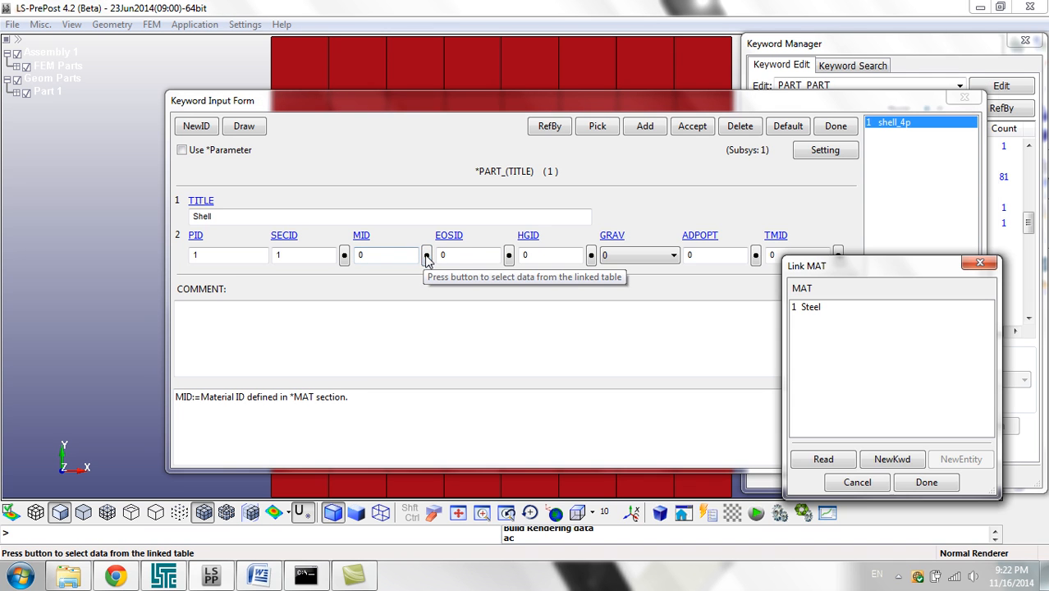
{"action": "double_click", "coordinate": [804, 308]}
Step: Accept the part definition, close its card and collapse the PART keyword group
{"action": "left_click", "coordinate": [708, 134]}
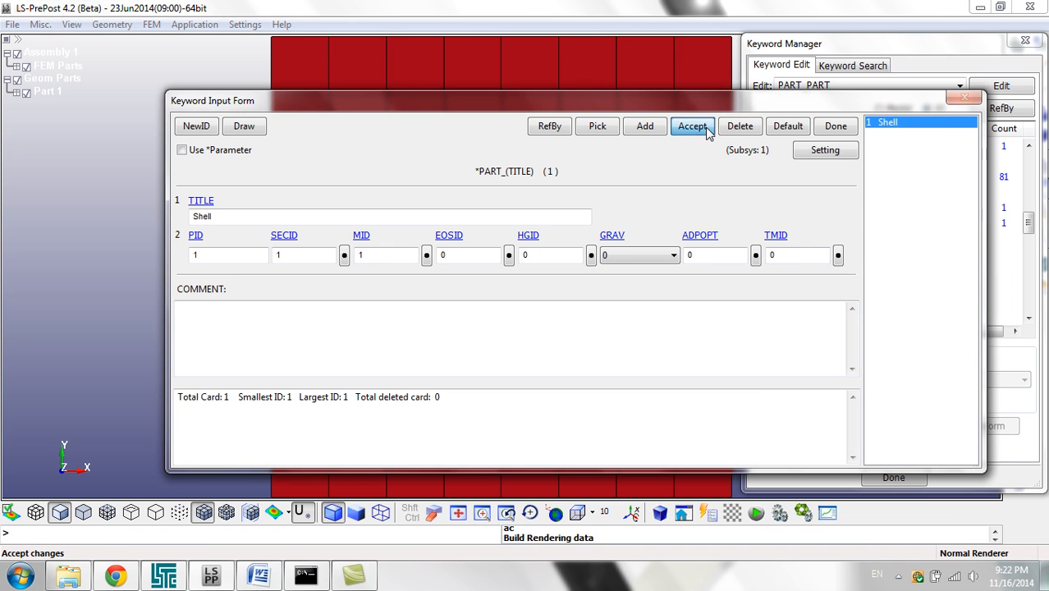
{"action": "left_click", "coordinate": [838, 130]}
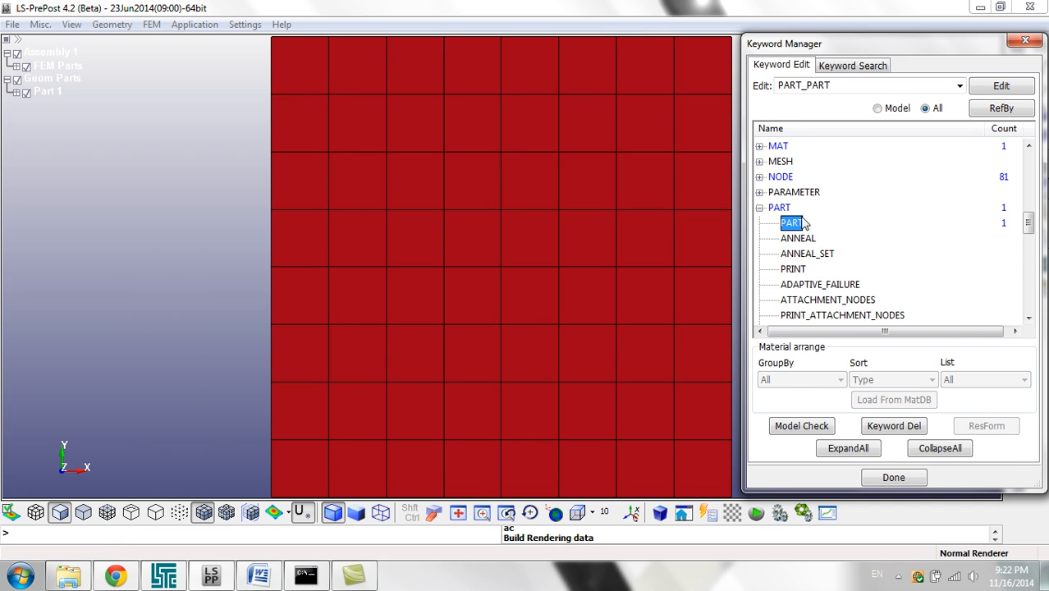
{"action": "left_click", "coordinate": [760, 207]}
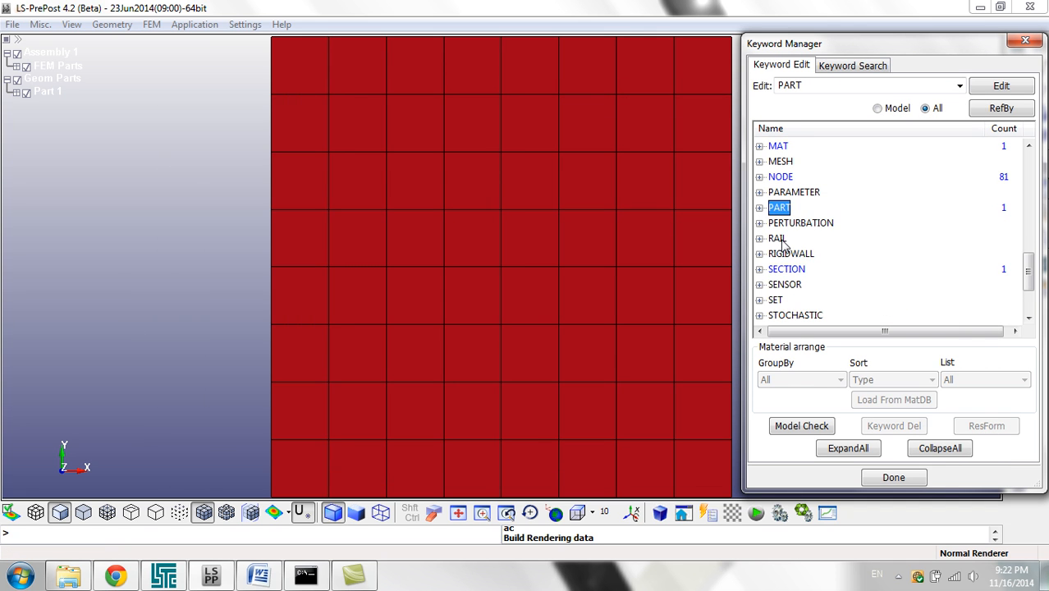
Step: Open a LOAD_BODY_PARTS card from the LOAD keyword group
{"action": "scroll", "coordinate": [775, 234], "scroll_direction": "up", "scroll_amount": 2}
{"action": "left_click", "coordinate": [230, 156]}
{"action": "scroll", "coordinate": [194, 194], "scroll_direction": "down", "scroll_amount": 2}
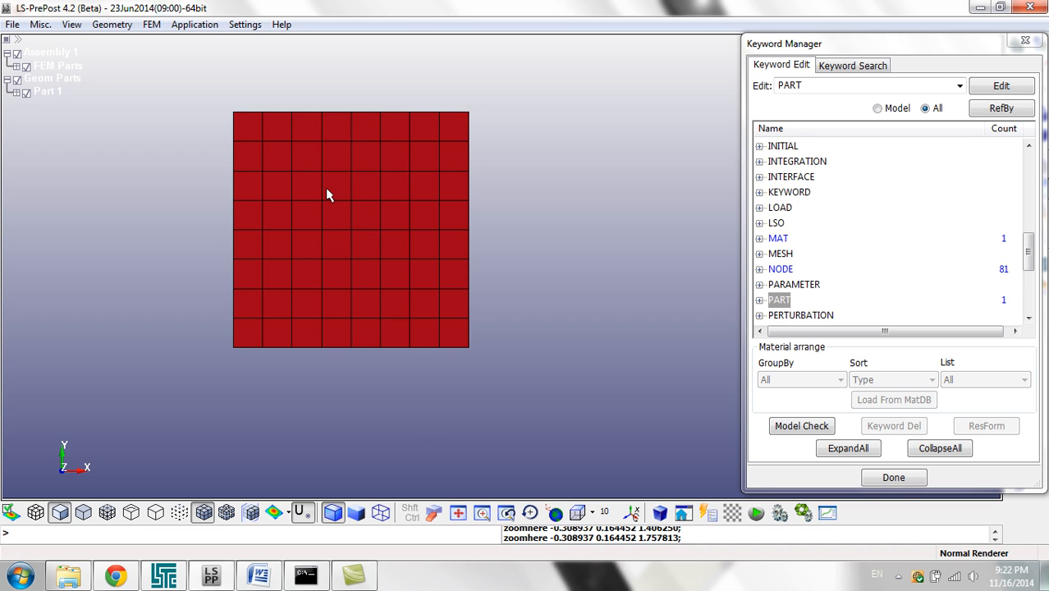
{"action": "left_click", "coordinate": [760, 210]}
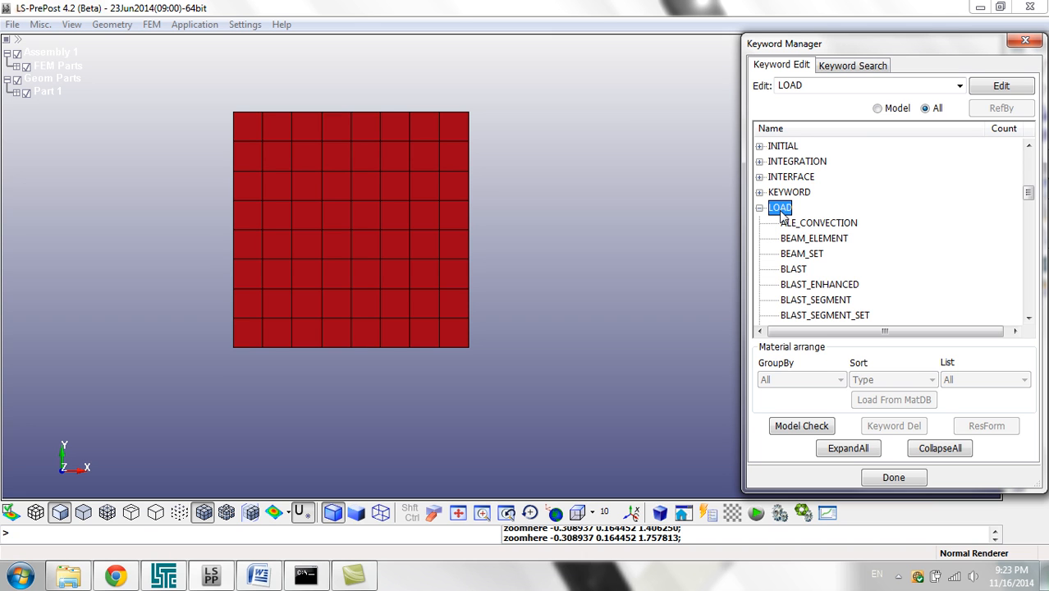
{"action": "left_click", "coordinate": [812, 238]}
{"action": "scroll", "coordinate": [833, 254], "scroll_direction": "down", "scroll_amount": 4}
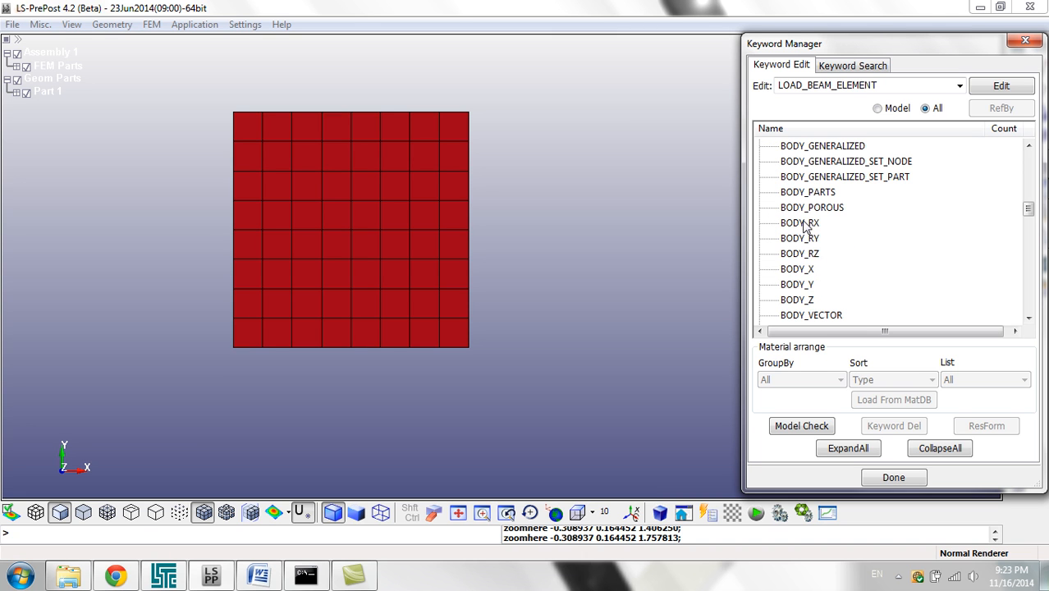
{"action": "left_click", "coordinate": [810, 194]}
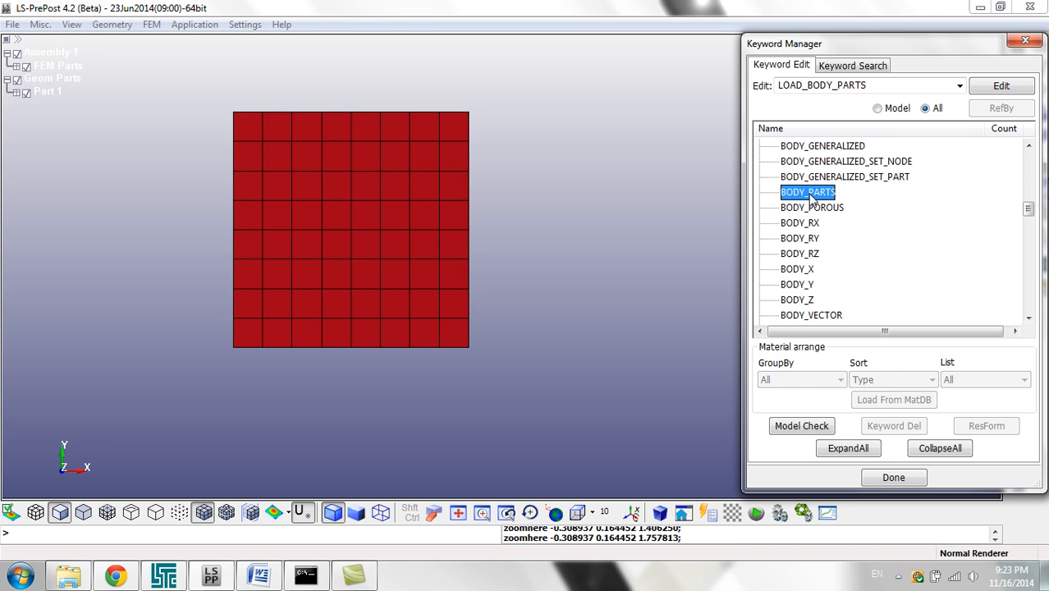
{"action": "double_click", "coordinate": [810, 196]}
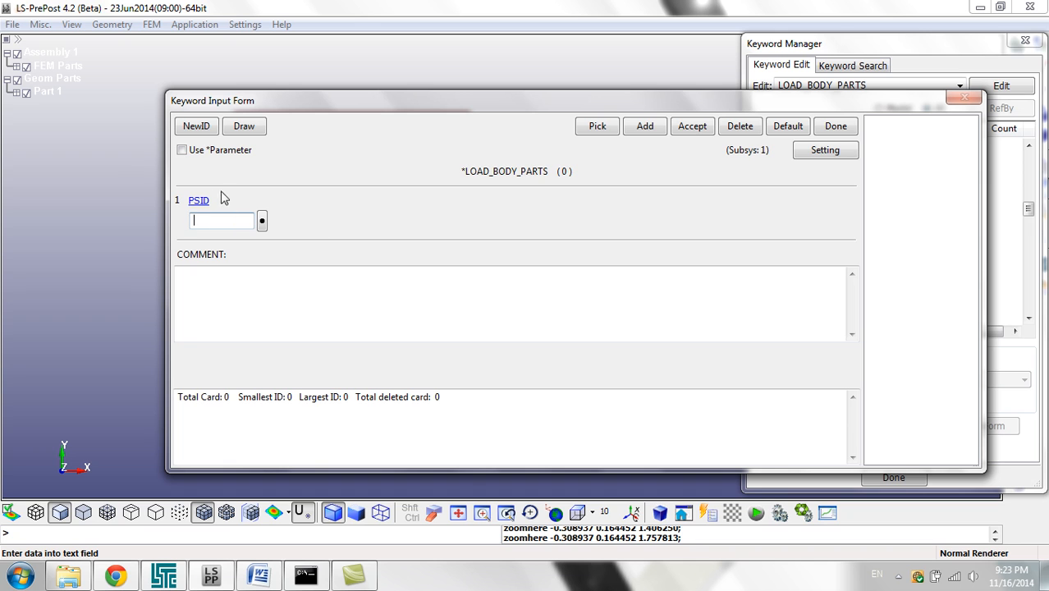
Step: Create a part set with ID 1 titled Ow from the plate for the body load's PSID, and accept and close the card
{"action": "left_click", "coordinate": [211, 218]}
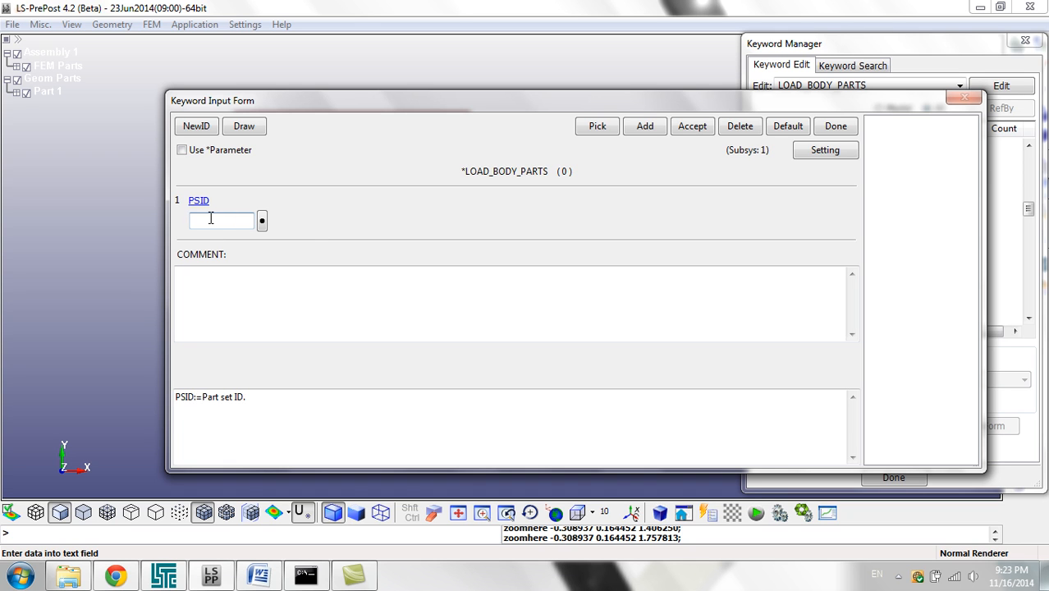
{"action": "left_click", "coordinate": [263, 221]}
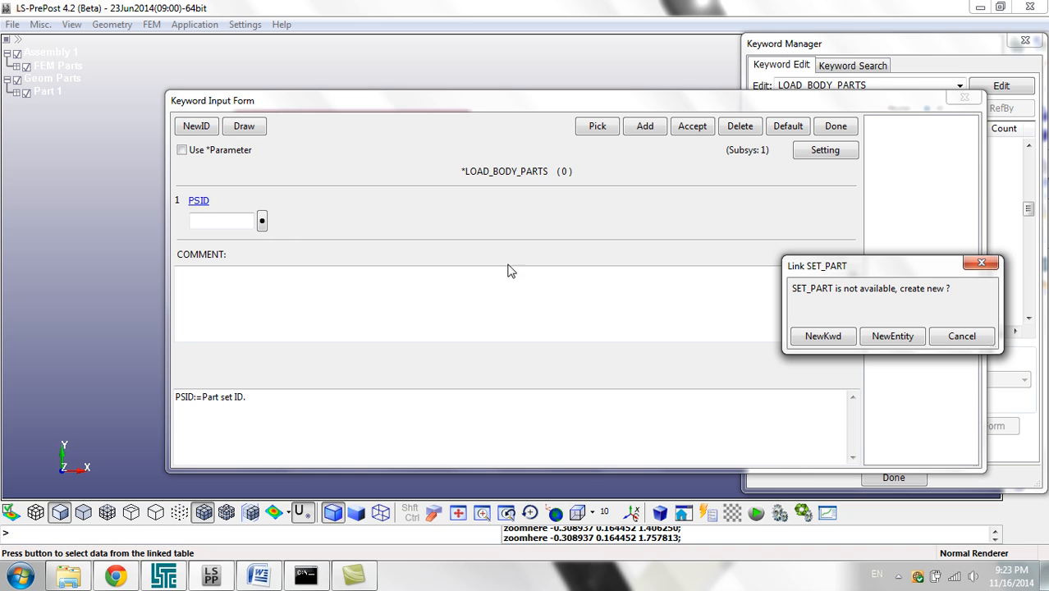
{"action": "left_click", "coordinate": [891, 338]}
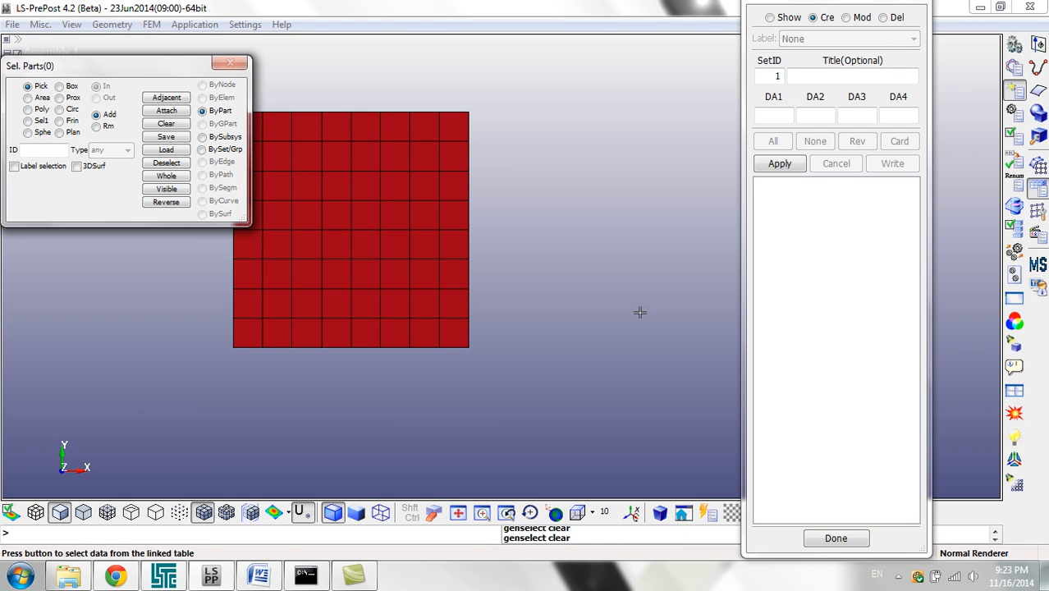
{"action": "left_click", "coordinate": [360, 250]}
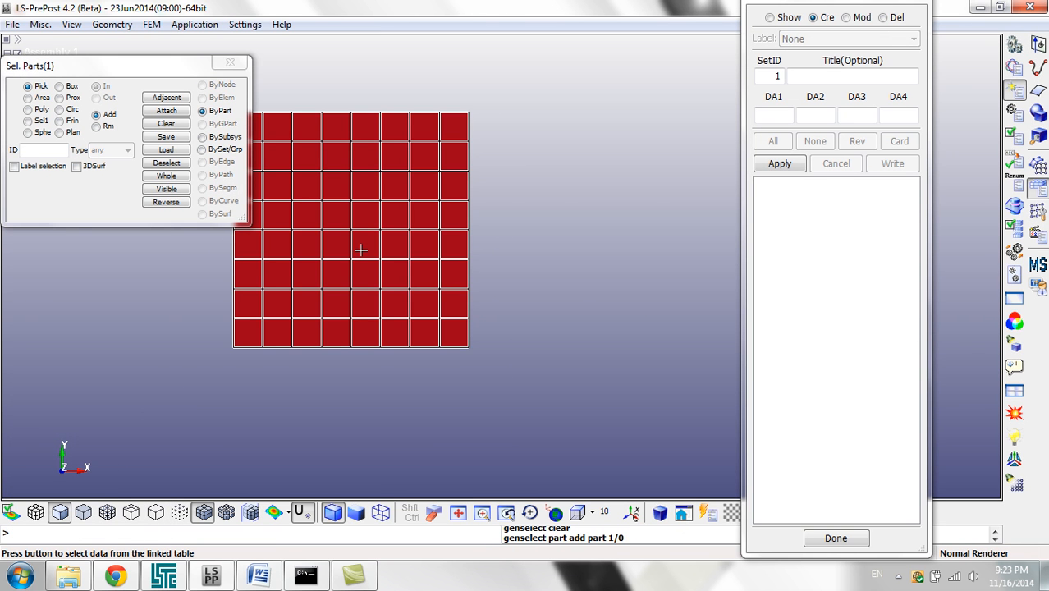
{"action": "left_click", "coordinate": [836, 75]}
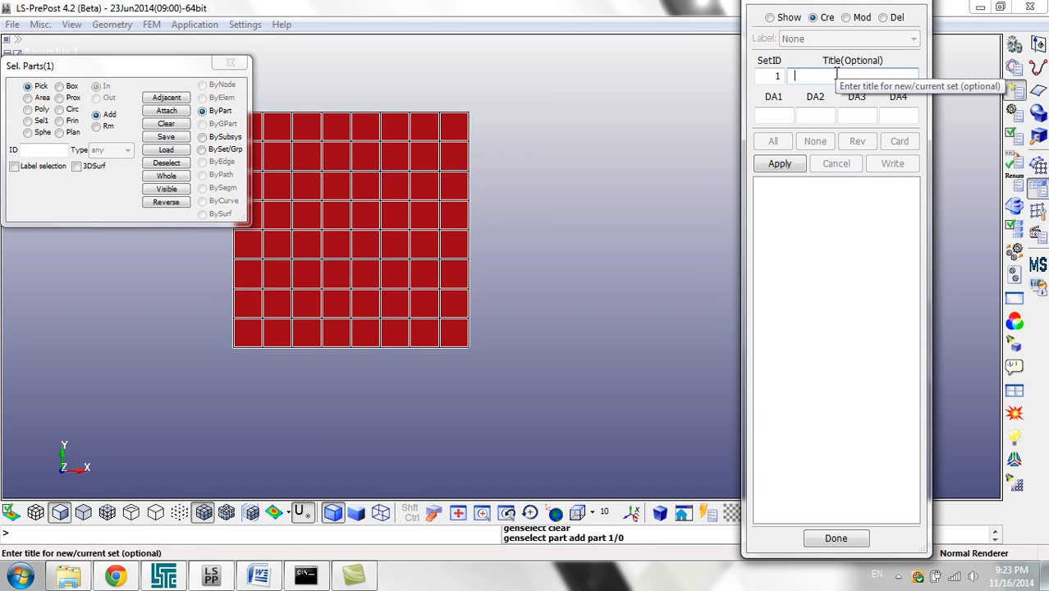
{"action": "type", "text": "Ow"}
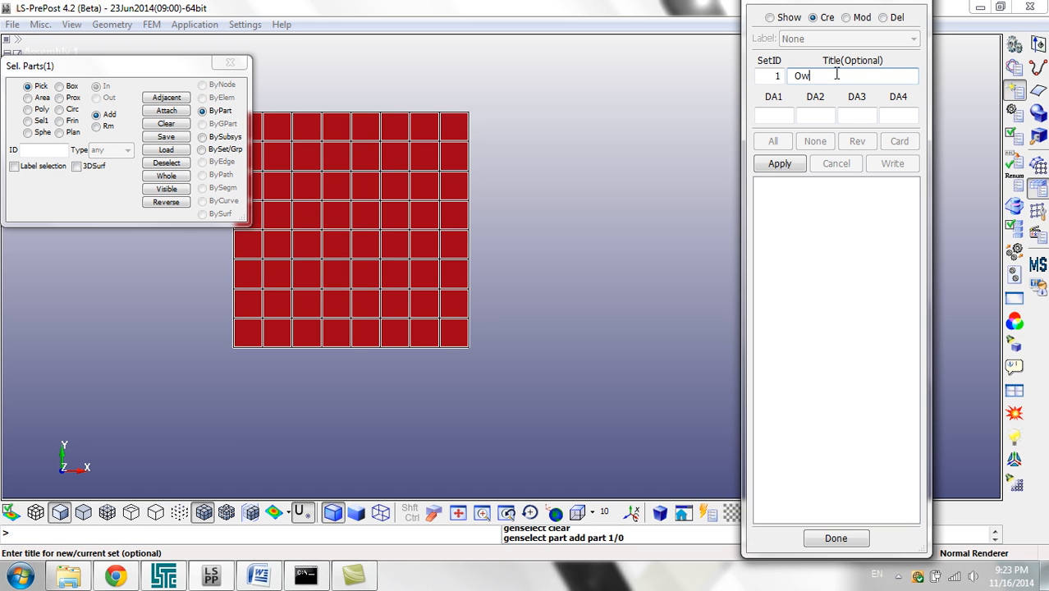
{"action": "left_click", "coordinate": [792, 168]}
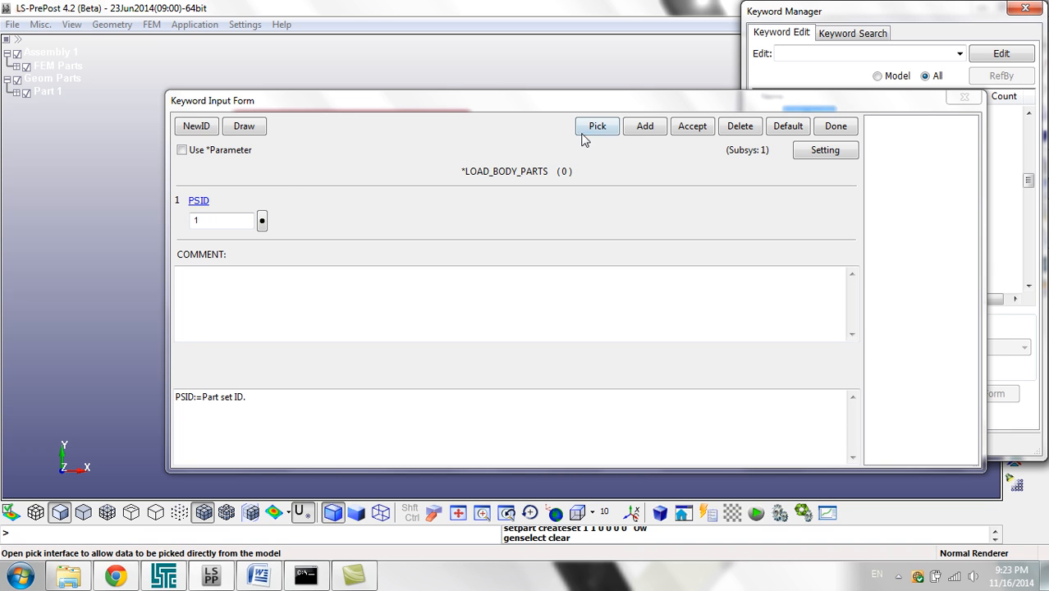
{"action": "left_click", "coordinate": [694, 129]}
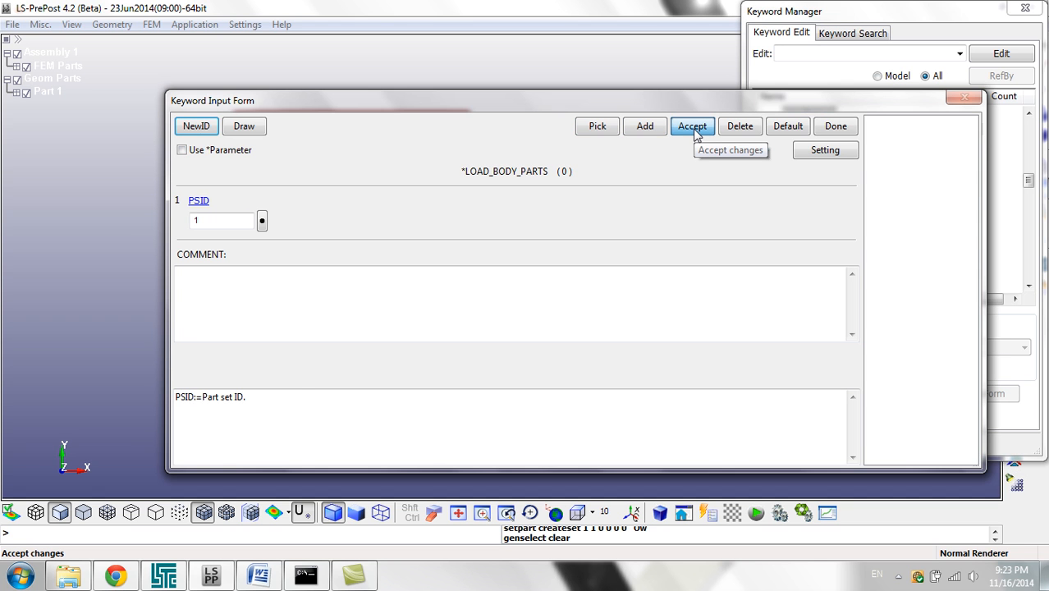
{"action": "left_click", "coordinate": [830, 127]}
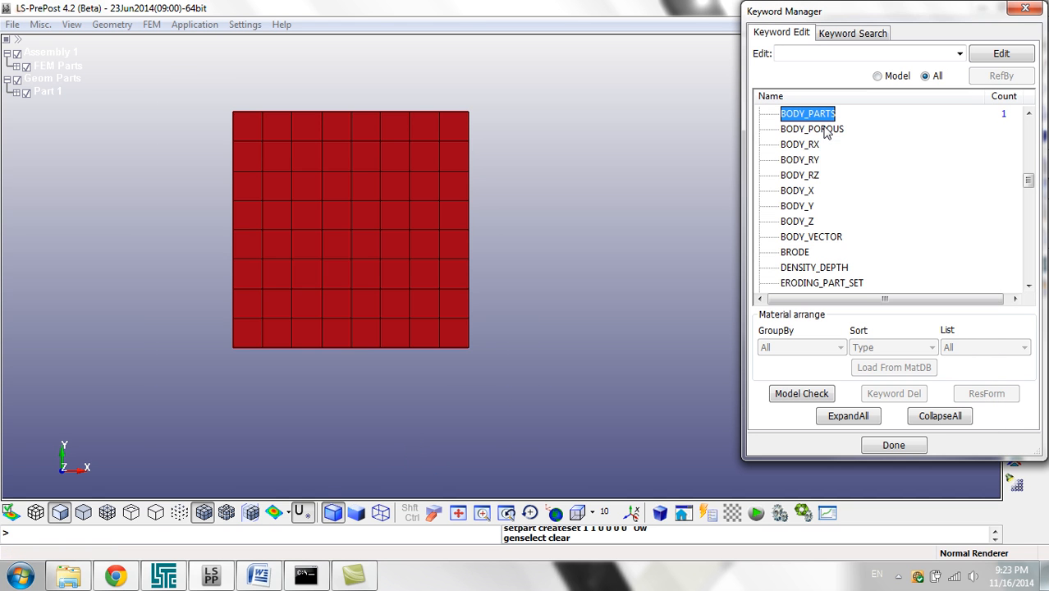
Step: Open a LOAD_BODY_Z card for the body load in the Z direction
{"action": "scroll", "coordinate": [817, 121], "scroll_direction": "up", "scroll_amount": 2}
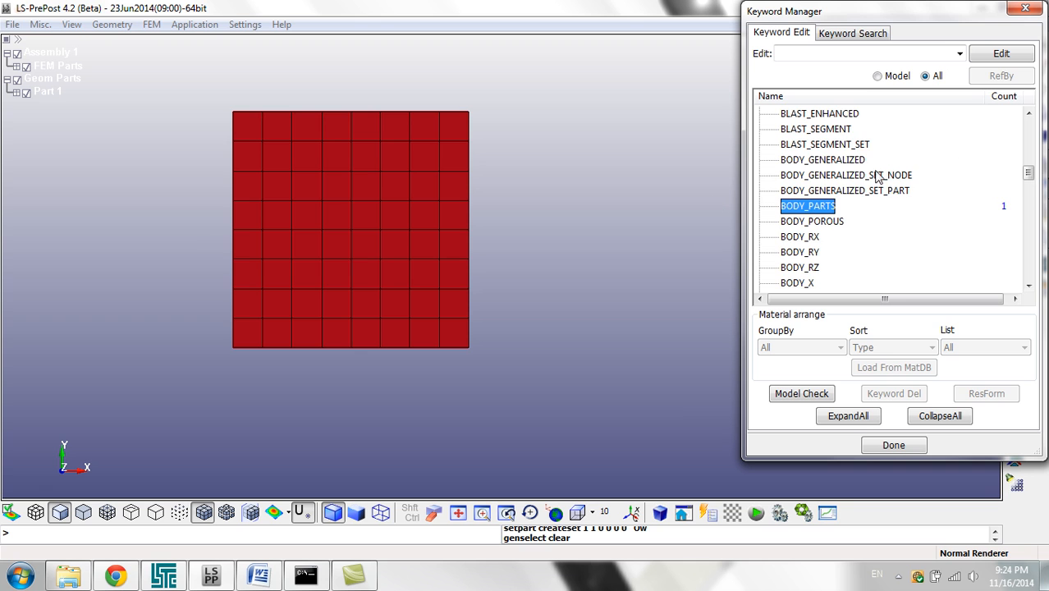
{"action": "scroll", "coordinate": [870, 179], "scroll_direction": "down", "scroll_amount": 4}
{"action": "scroll", "coordinate": [827, 191], "scroll_direction": "up", "scroll_amount": 2}
{"action": "scroll", "coordinate": [827, 191], "scroll_direction": "up", "scroll_amount": 1}
{"action": "left_click", "coordinate": [808, 222]}
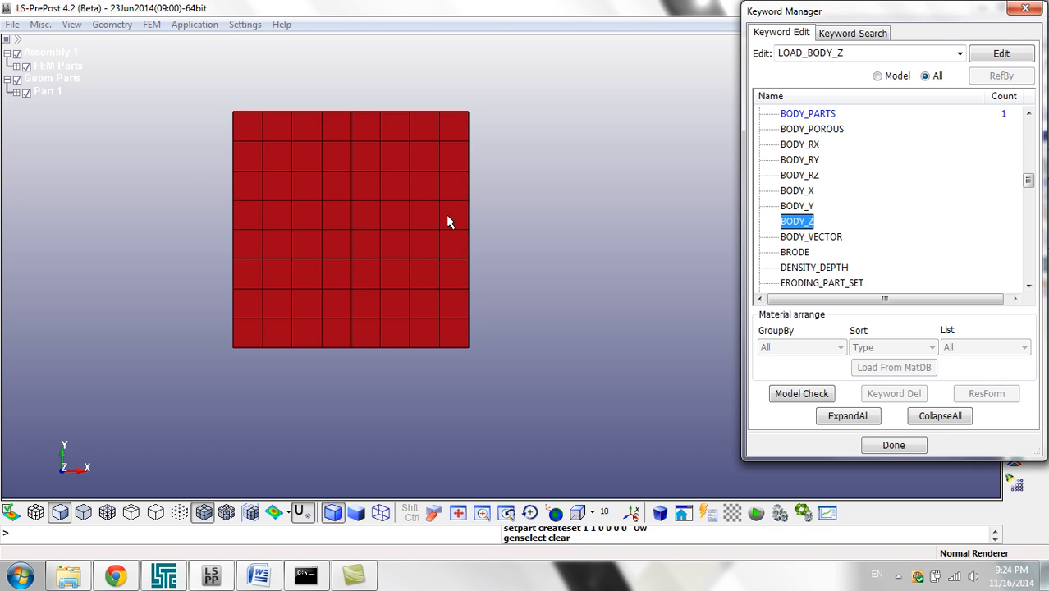
{"action": "double_click", "coordinate": [809, 224]}
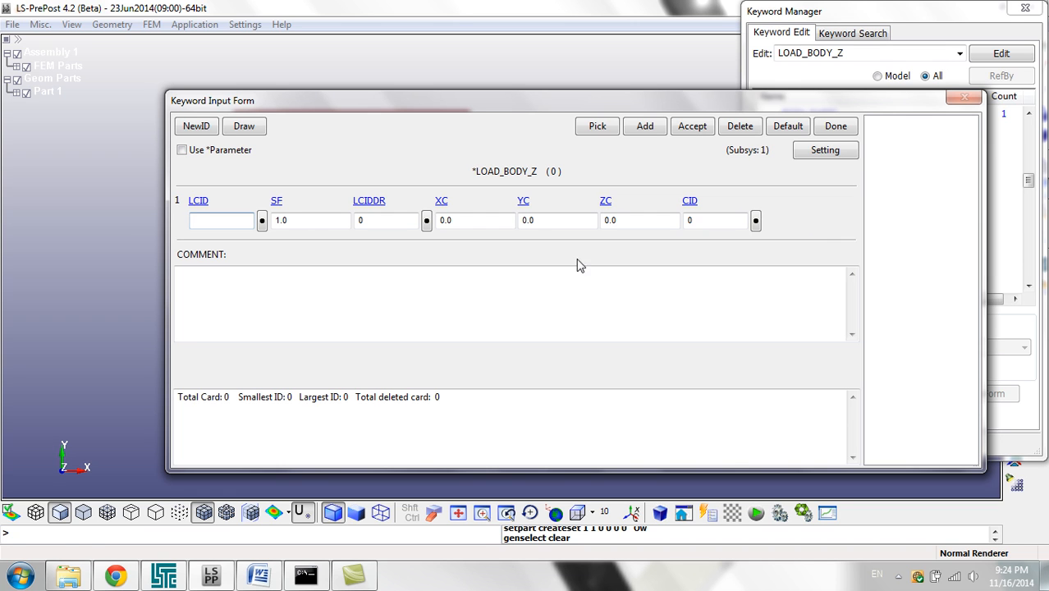
Step: Start a new DEFINE_CURVE keyword for the Z body load's LCID and title the curve Load
{"action": "left_click", "coordinate": [201, 220]}
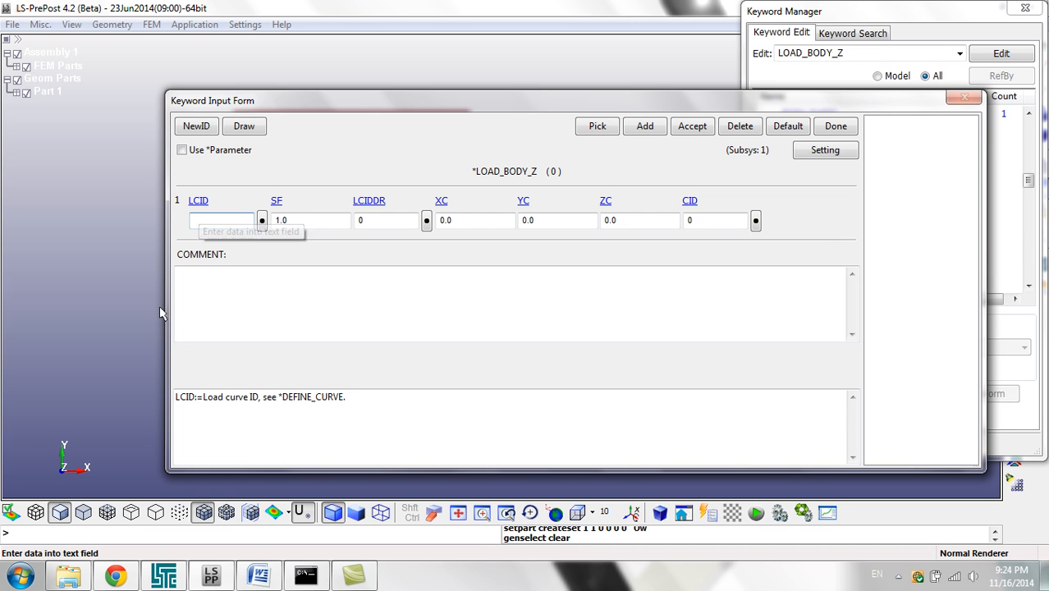
{"action": "left_click", "coordinate": [261, 222]}
{"action": "left_click", "coordinate": [817, 336]}
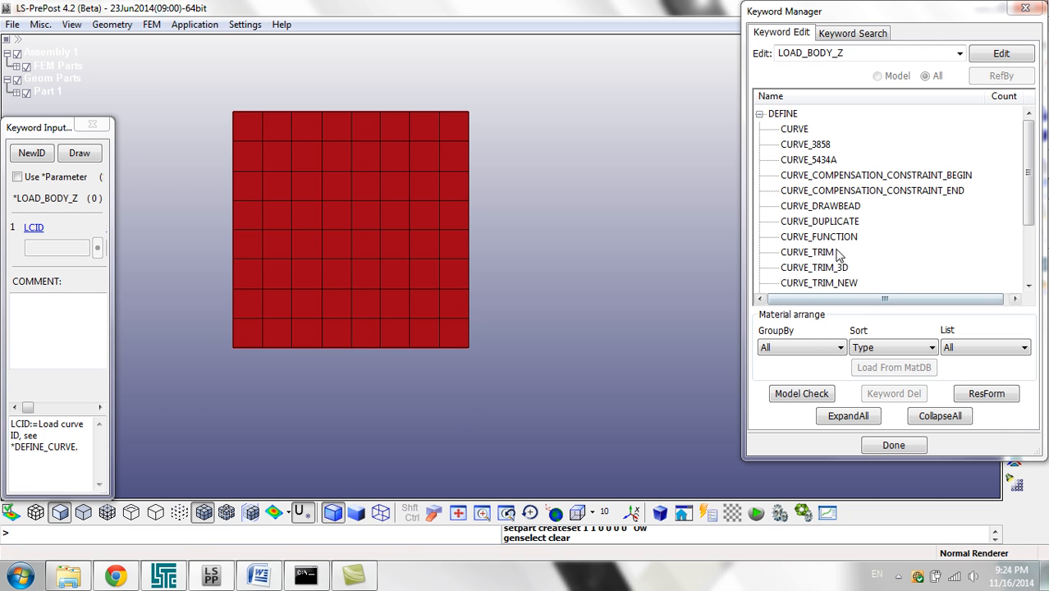
{"action": "double_click", "coordinate": [802, 129]}
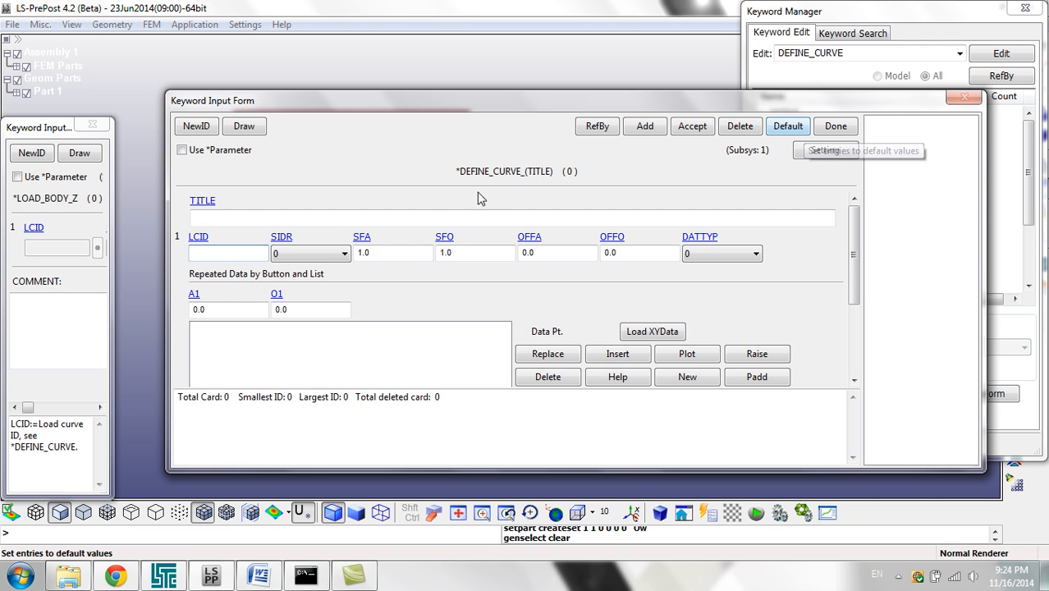
{"action": "type", "text": "Load"}
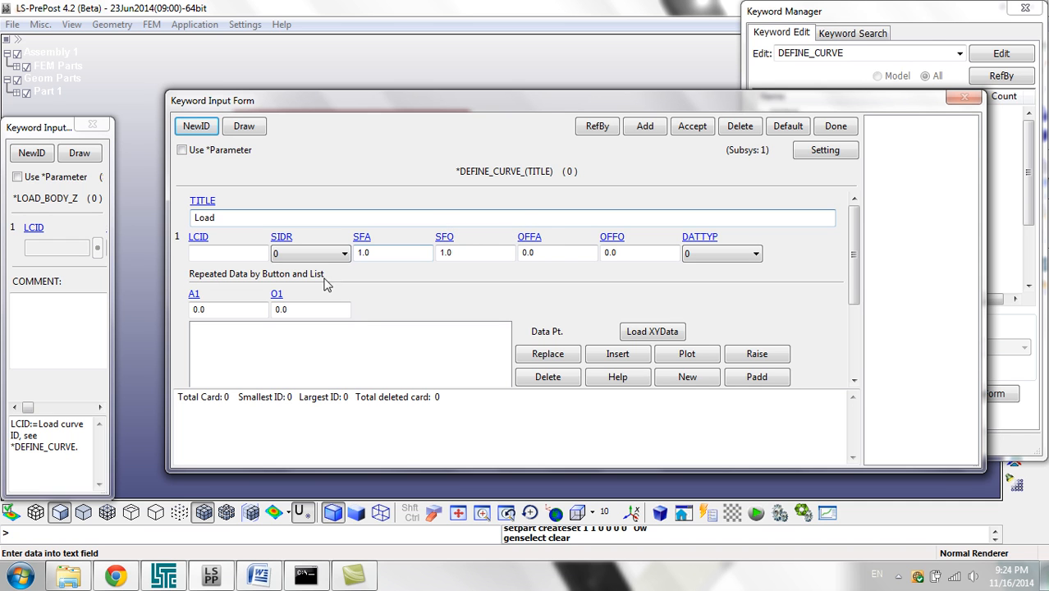
Step: Add the data points (0, 0) and (1, 1) to the Load curve
{"action": "left_click", "coordinate": [205, 310]}
{"action": "left_click", "coordinate": [617, 353]}
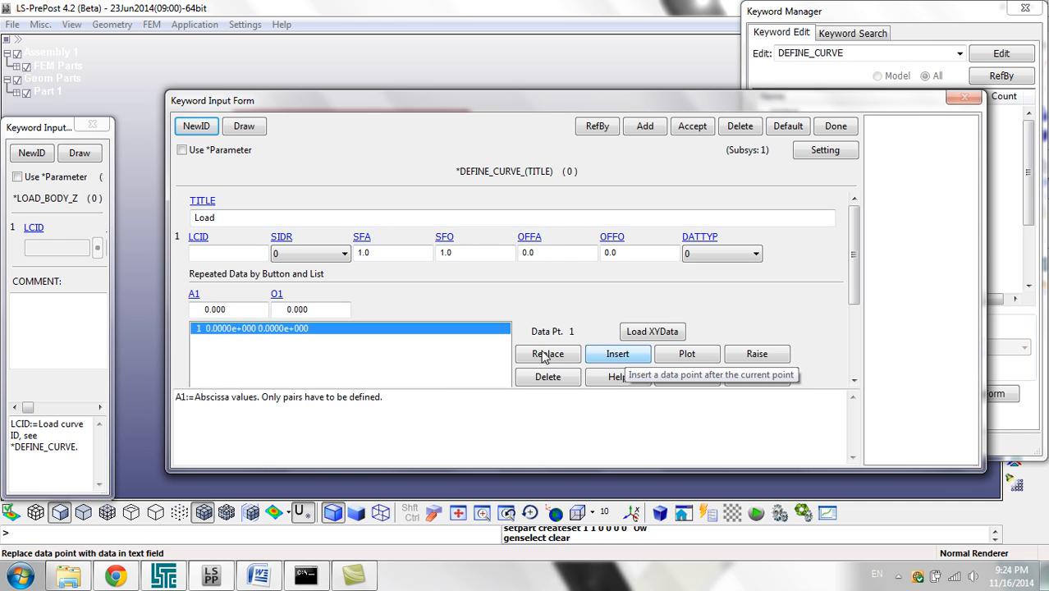
{"action": "left_click", "coordinate": [227, 308]}
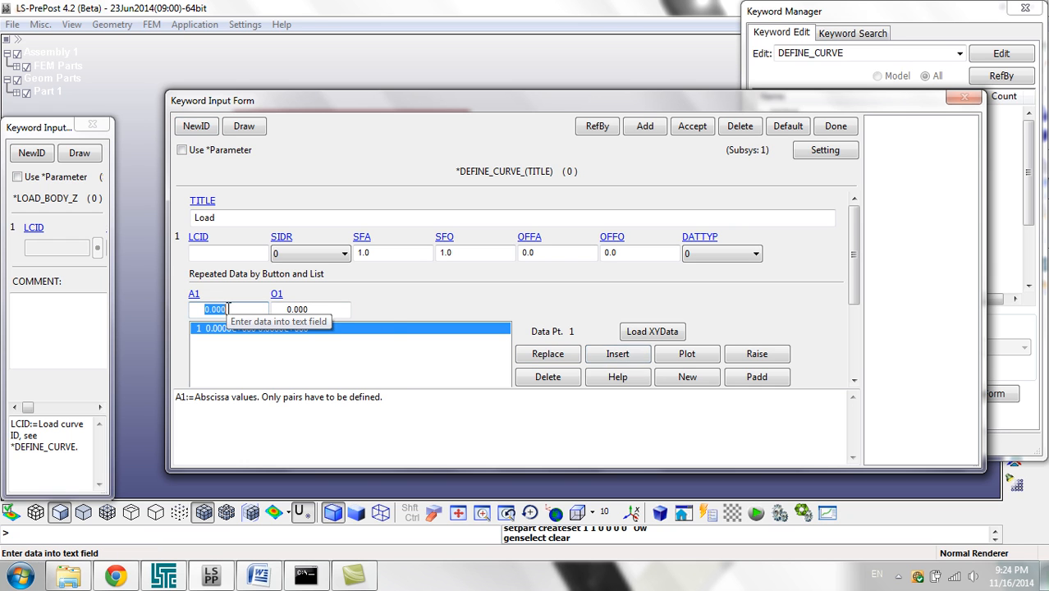
{"action": "type", "text": "1"}
{"action": "key", "text": "Tab"}
{"action": "type", "text": "1"}
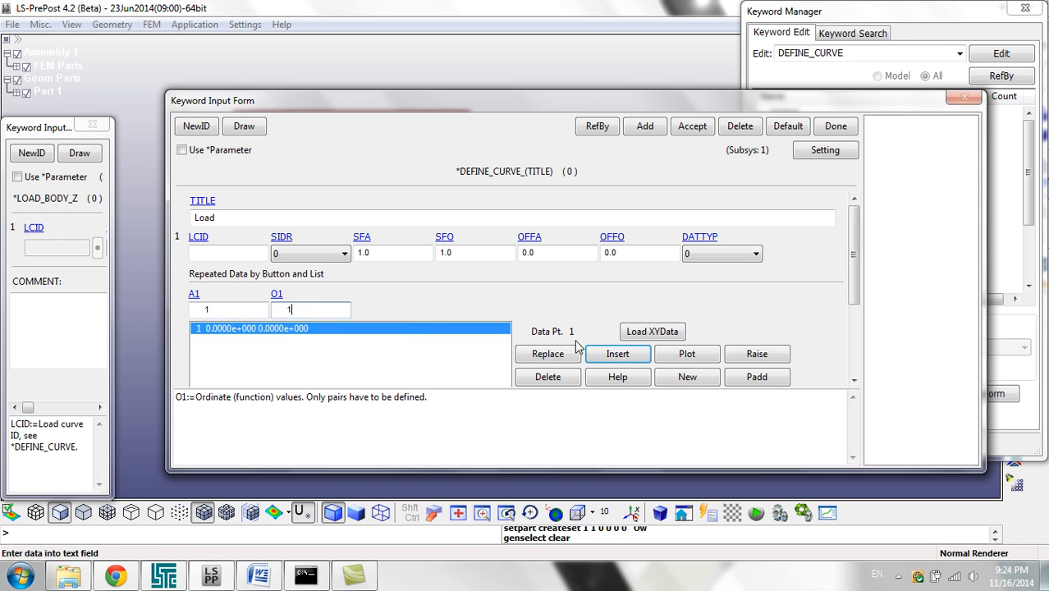
{"action": "left_click", "coordinate": [616, 354]}
Step: Add a third Load curve point with abscissa 1e28 and ordinate 1, then accept and save the curve
{"action": "left_click", "coordinate": [221, 310]}
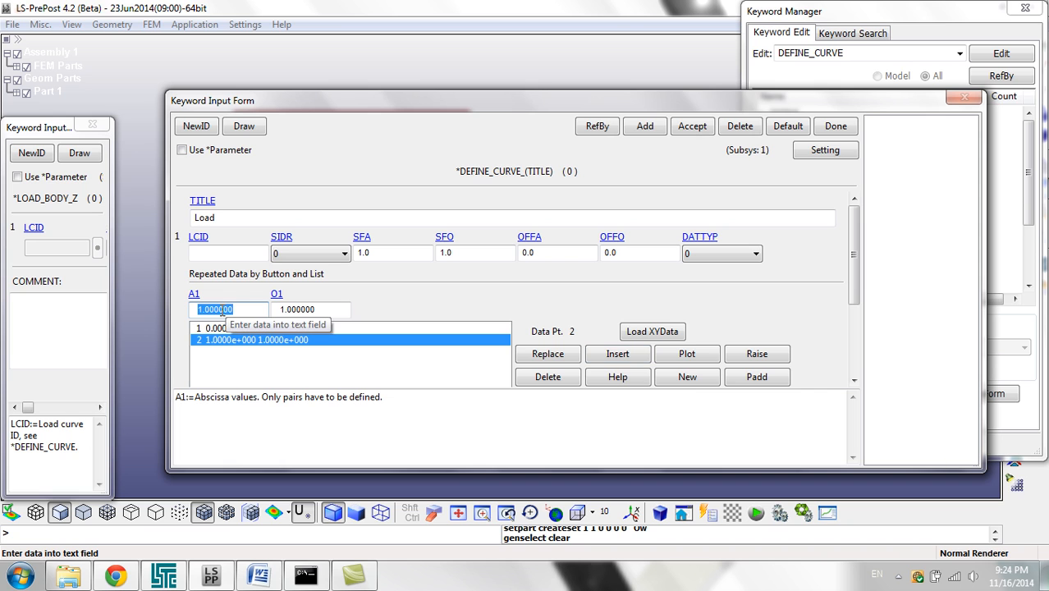
{"action": "type", "text": "1e28"}
{"action": "left_click", "coordinate": [613, 353]}
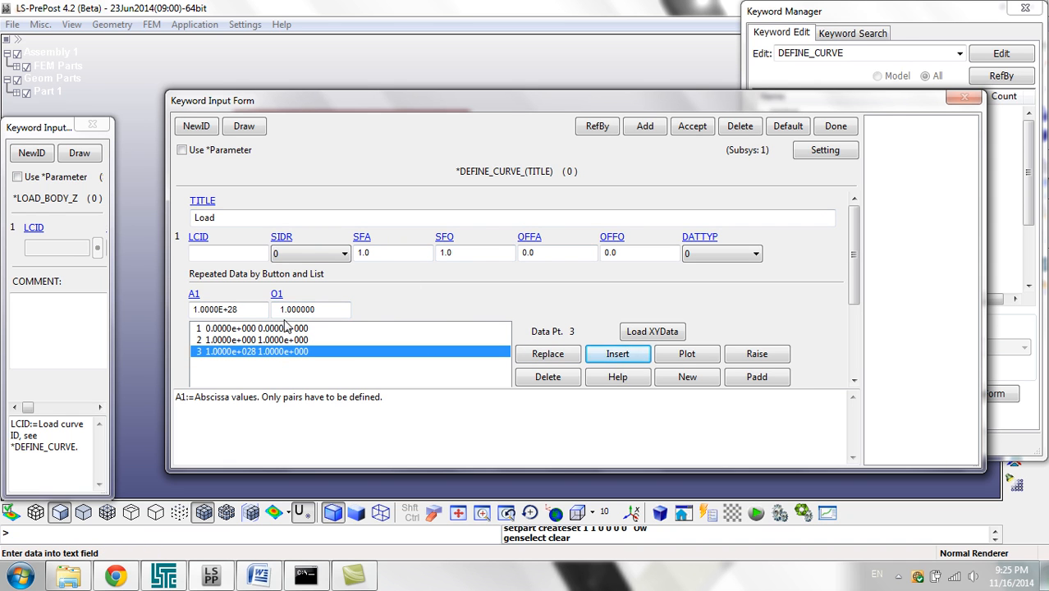
{"action": "left_click", "coordinate": [692, 129]}
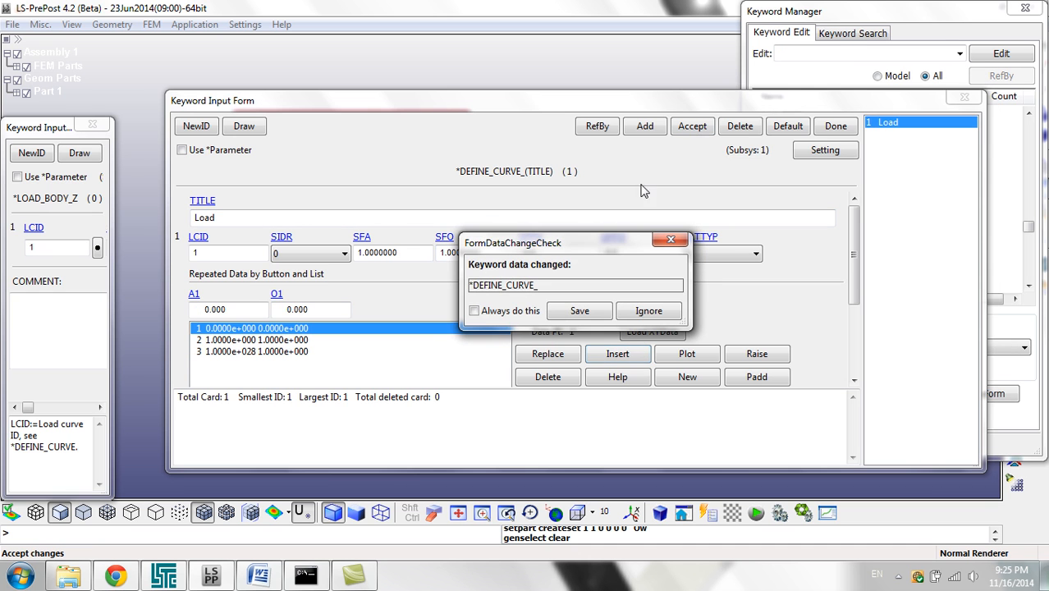
{"action": "left_click", "coordinate": [579, 310]}
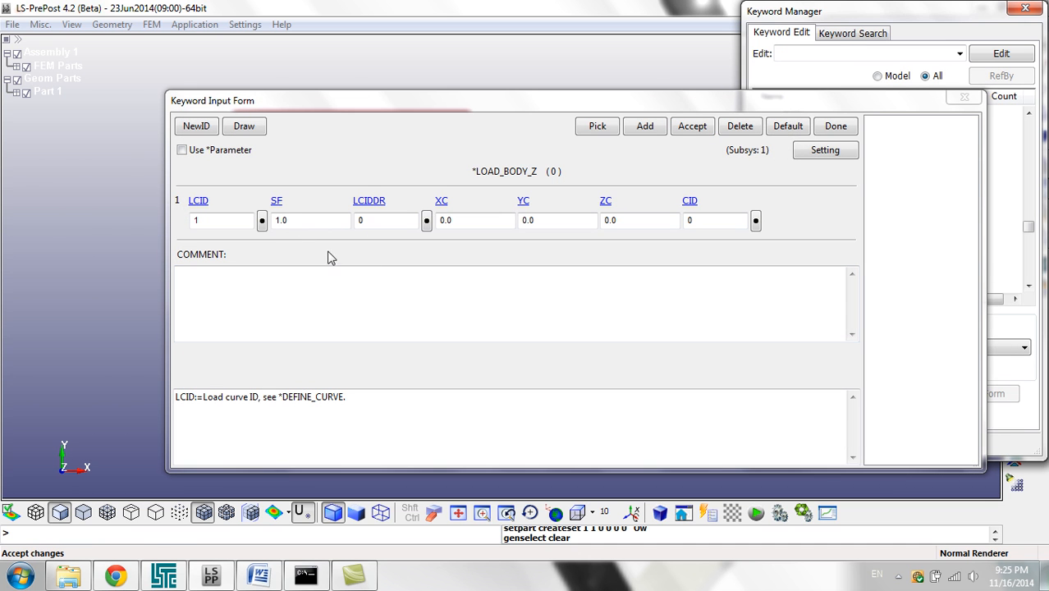
Step: Look up the gravity value for the kg, m, s unit system in the PDF Units — LS-DYNA Support4 and return to LS-PrePost
{"action": "left_click", "coordinate": [221, 222]}
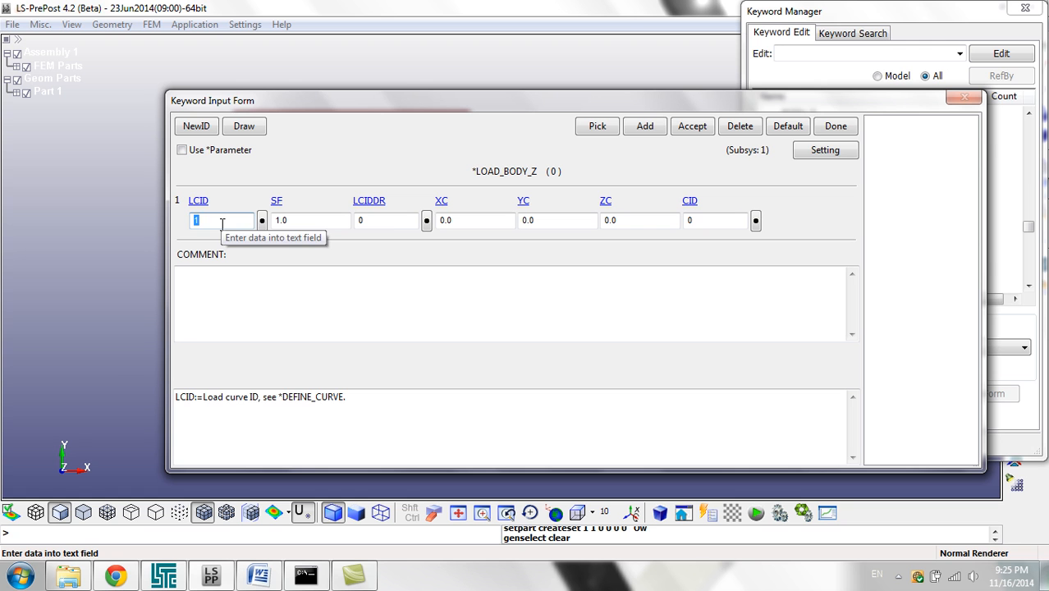
{"action": "left_click", "coordinate": [293, 221]}
{"action": "left_click_drag", "start_coordinate": [366, 99], "coordinate": [722, 55]}
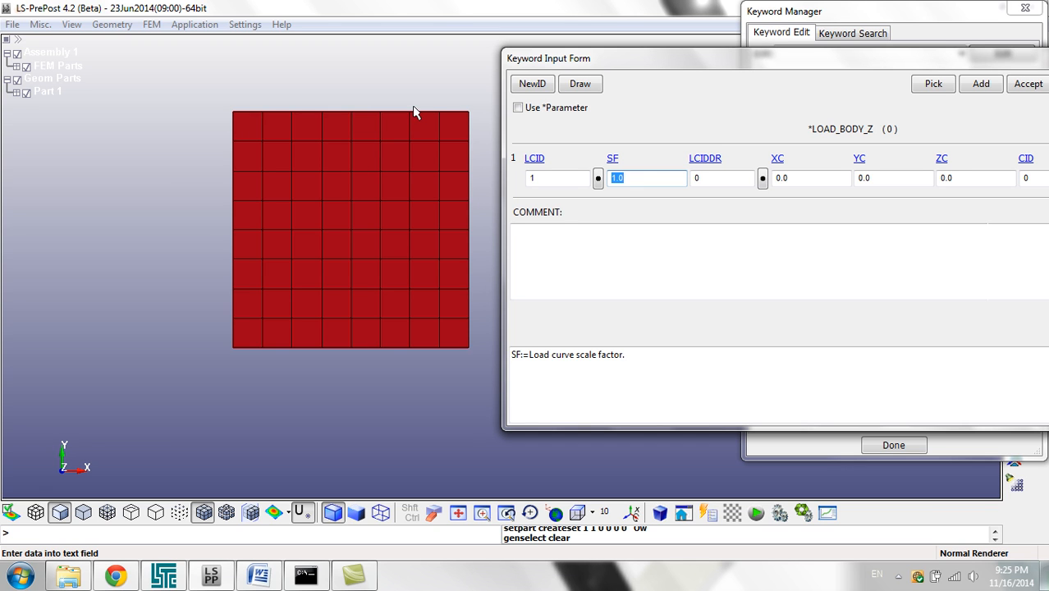
{"action": "mouse_move", "coordinate": [76, 581]}
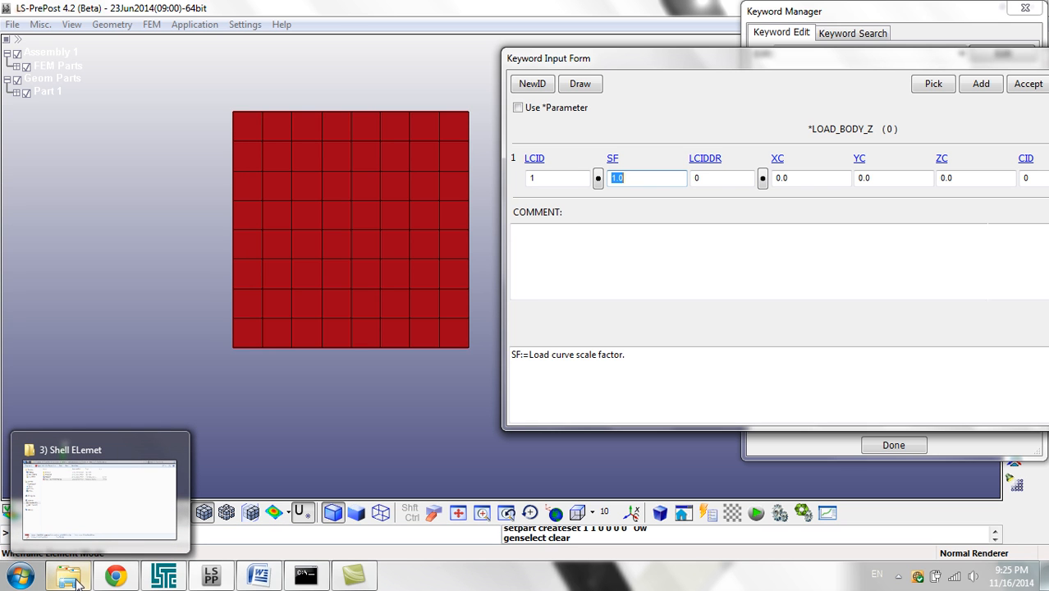
{"action": "left_click", "coordinate": [76, 581]}
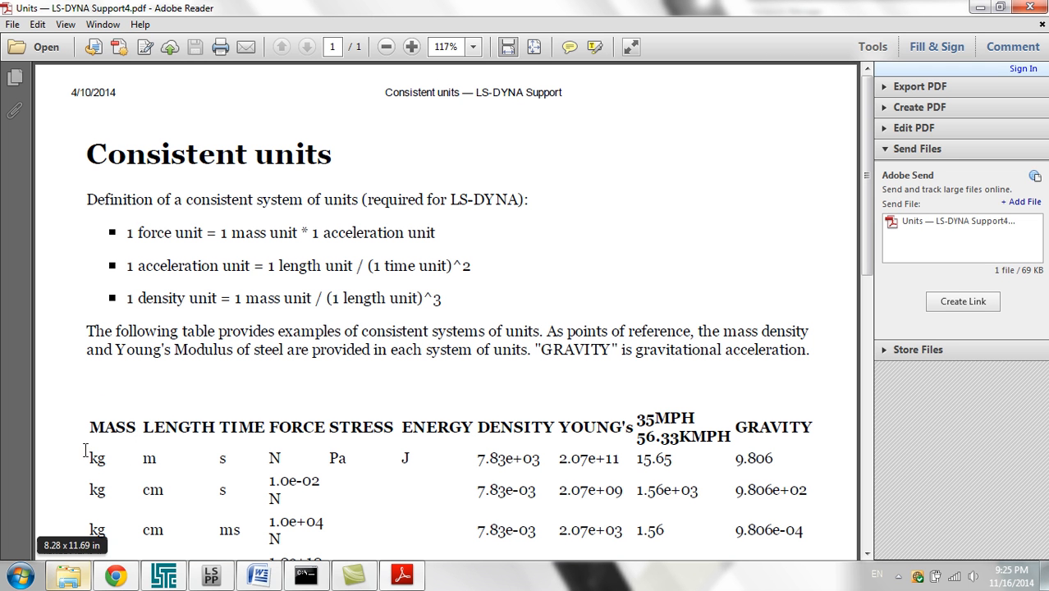
{"action": "left_click_drag", "start_coordinate": [89, 458], "coordinate": [167, 462]}
{"action": "left_click", "coordinate": [223, 458]}
{"action": "left_click_drag", "start_coordinate": [280, 457], "coordinate": [257, 458]}
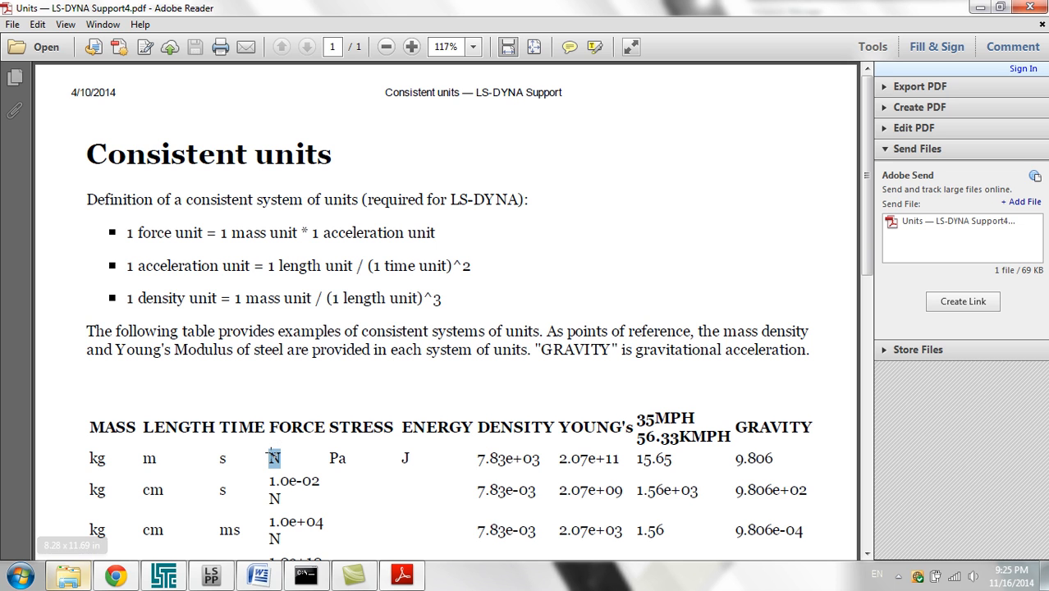
{"action": "left_click_drag", "start_coordinate": [783, 457], "coordinate": [737, 456]}
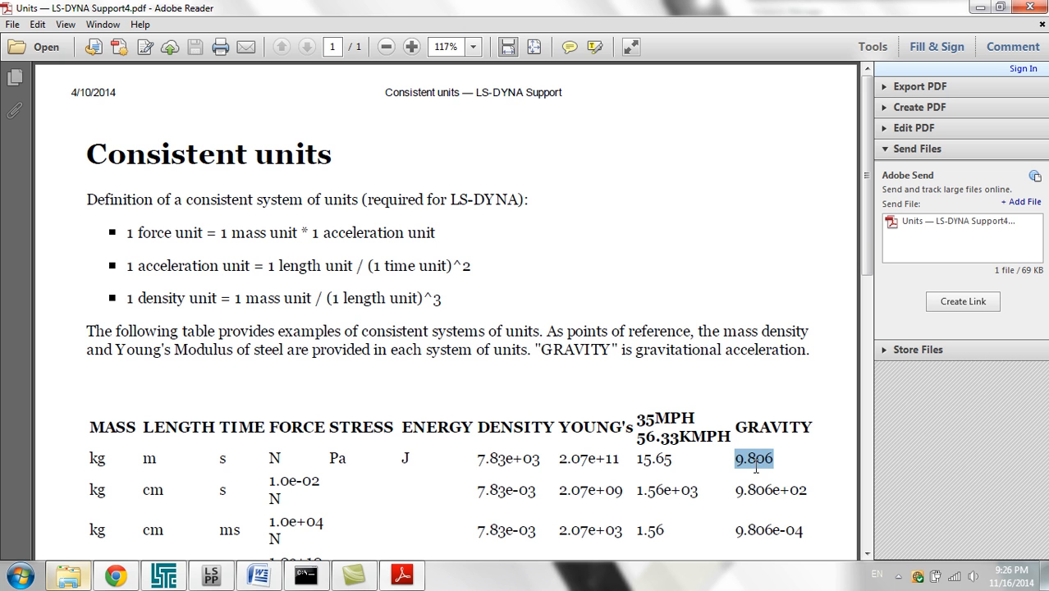
{"action": "left_click", "coordinate": [1030, 7]}
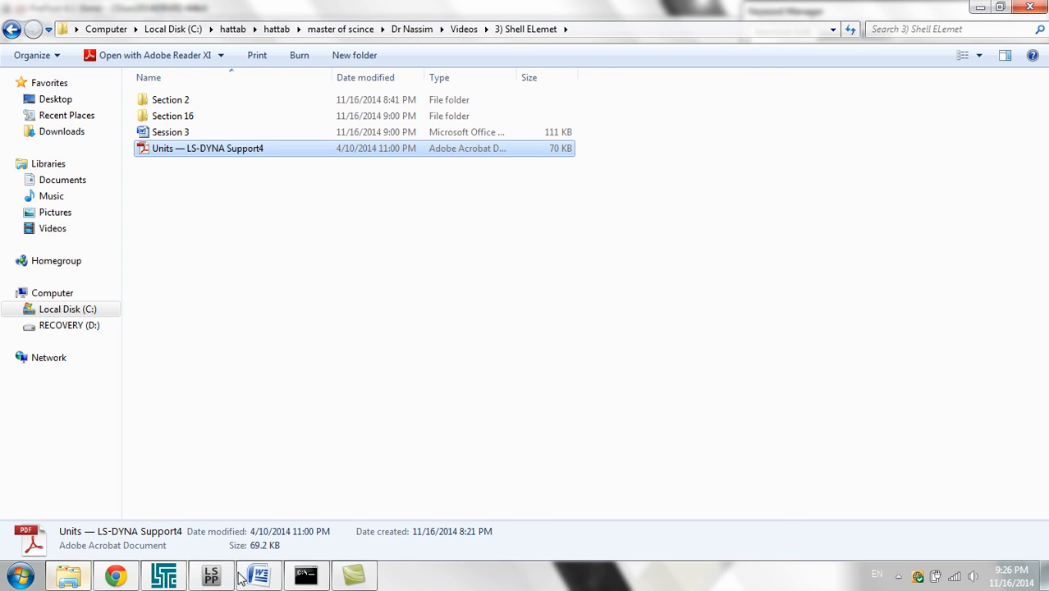
{"action": "left_click", "coordinate": [197, 579]}
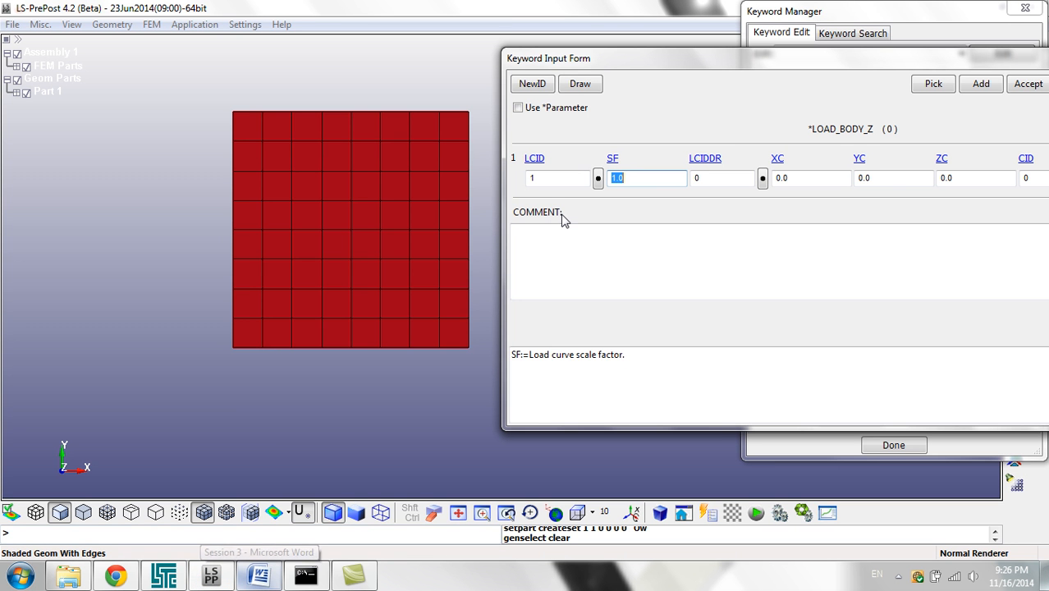
Step: Set the LOAD_BODY_Z load curve scale factor SF to 9.806, and accept and close the card
{"action": "type", "text": "9"}
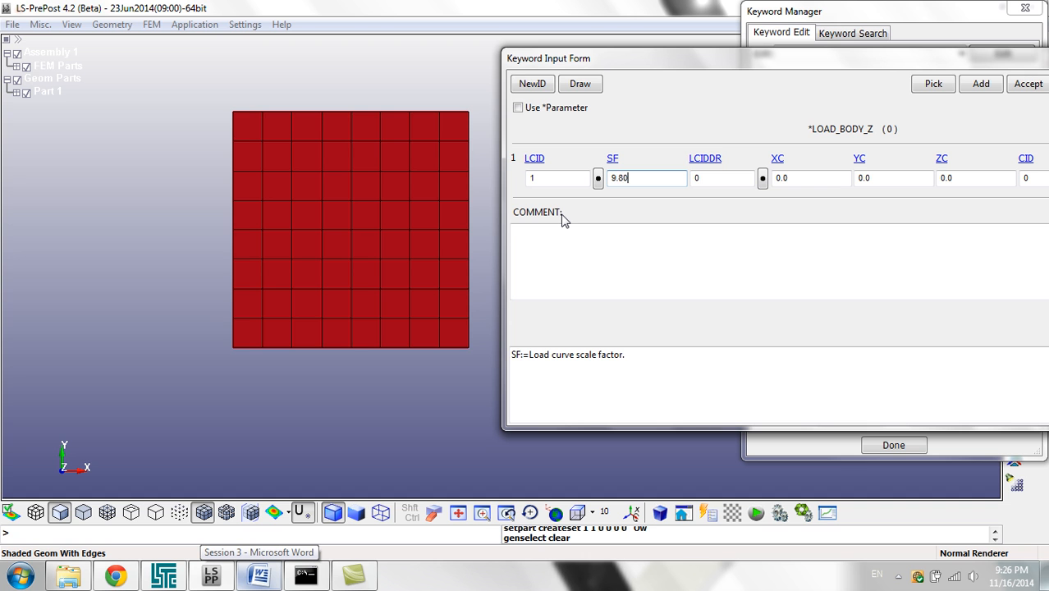
{"action": "left_click_drag", "start_coordinate": [792, 60], "coordinate": [531, 78]}
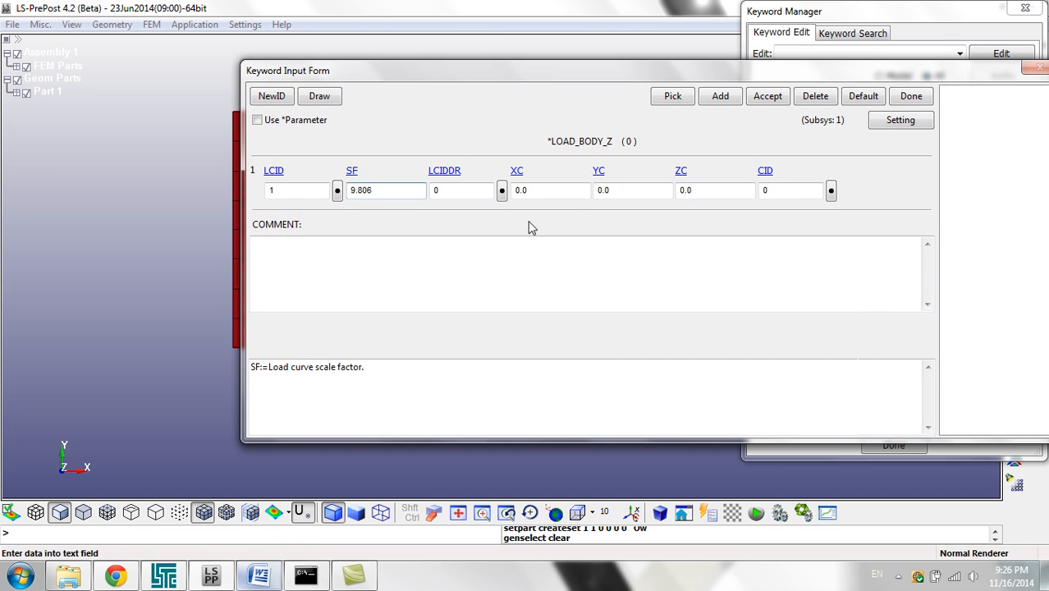
{"action": "left_click", "coordinate": [780, 106]}
{"action": "left_click", "coordinate": [388, 192]}
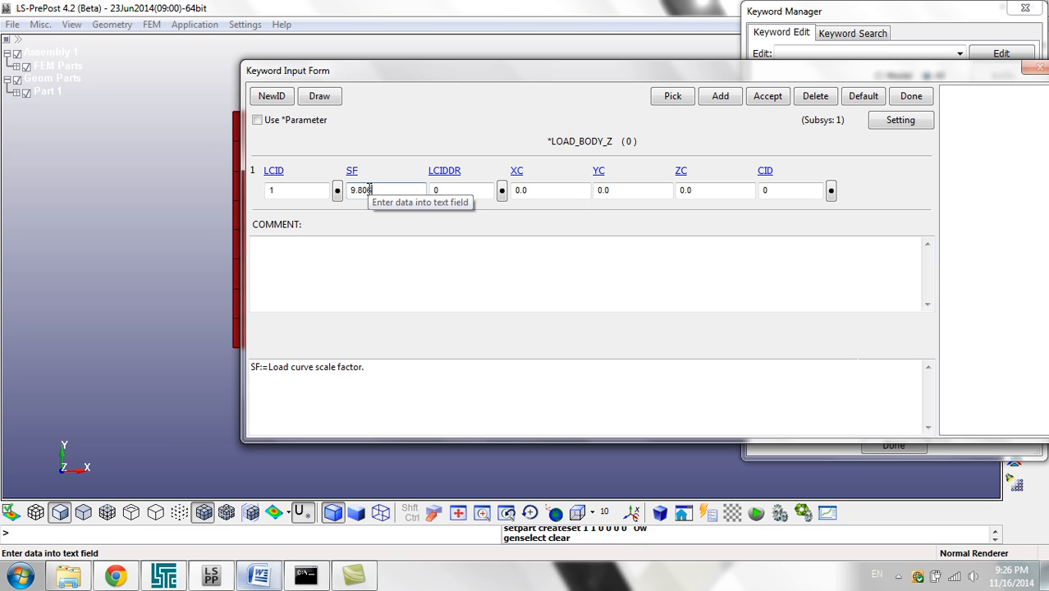
{"action": "left_click", "coordinate": [768, 97]}
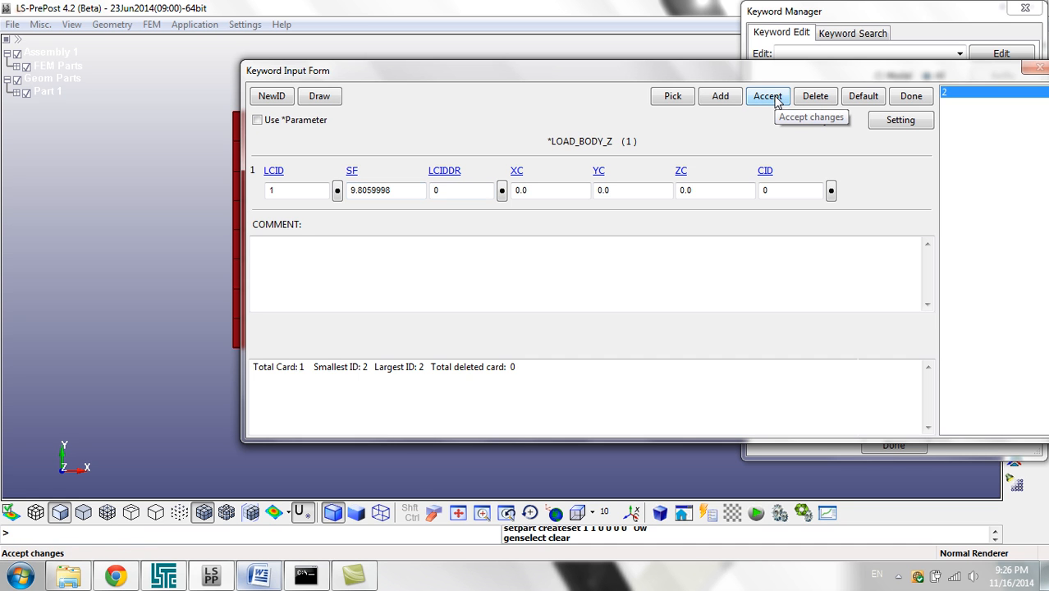
{"action": "left_click", "coordinate": [909, 97]}
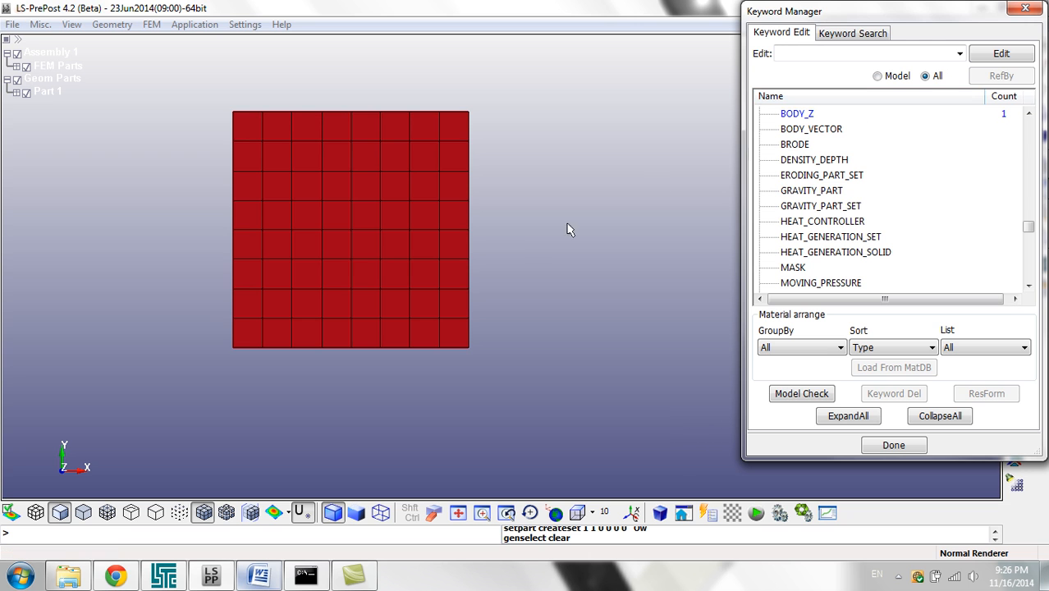
{"action": "left_click_drag", "start_coordinate": [343, 403], "coordinate": [128, 182]}
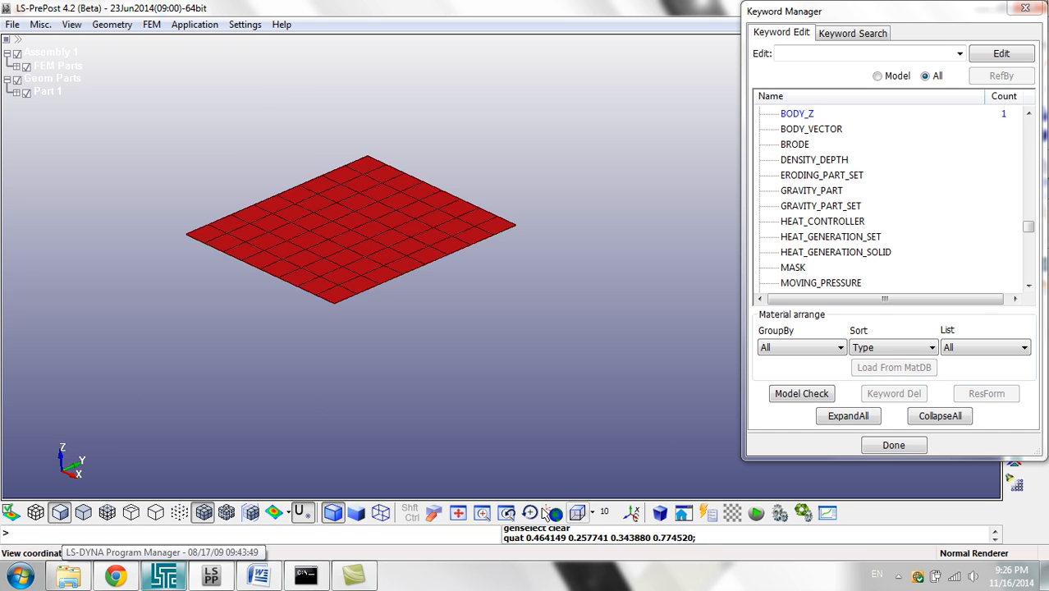
{"action": "left_click", "coordinate": [568, 515]}
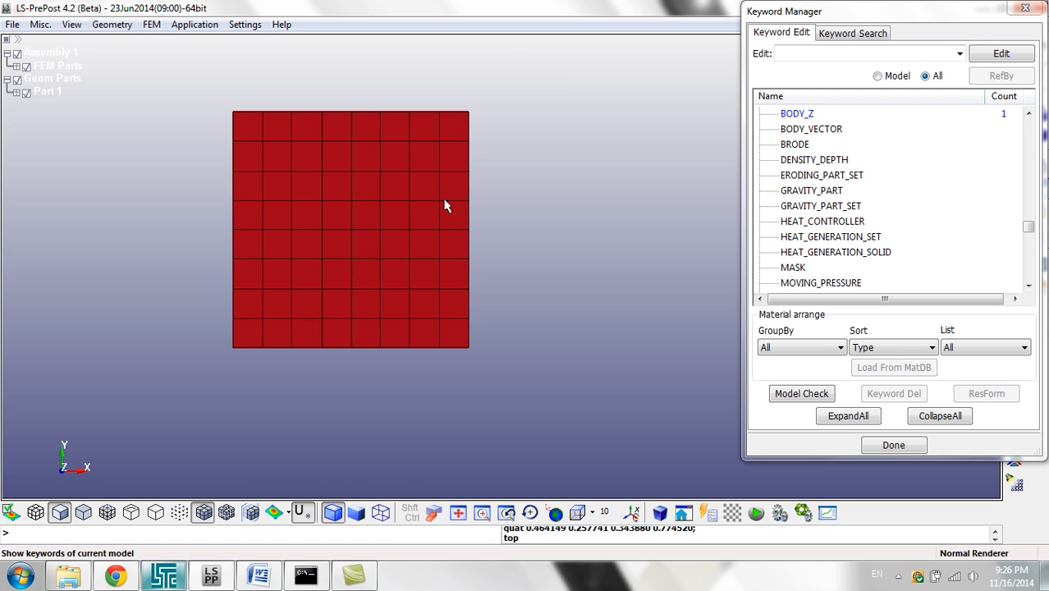
Step: Close the Keyword Manager and start creating a Boundary SPC in Entity Creation
{"action": "left_click", "coordinate": [1024, 11]}
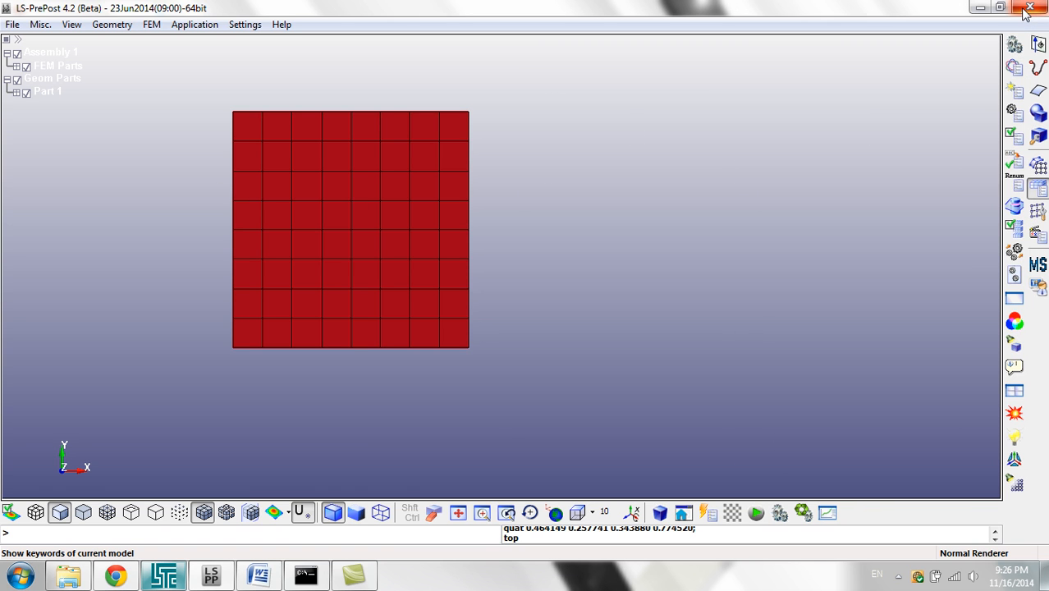
{"action": "left_click", "coordinate": [1016, 90]}
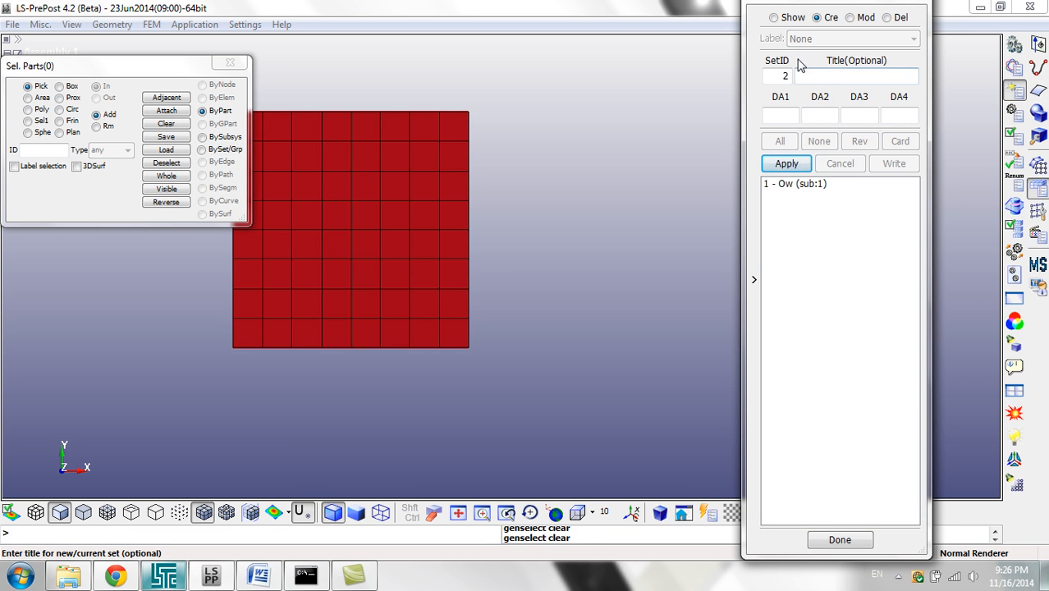
{"action": "left_click", "coordinate": [753, 215]}
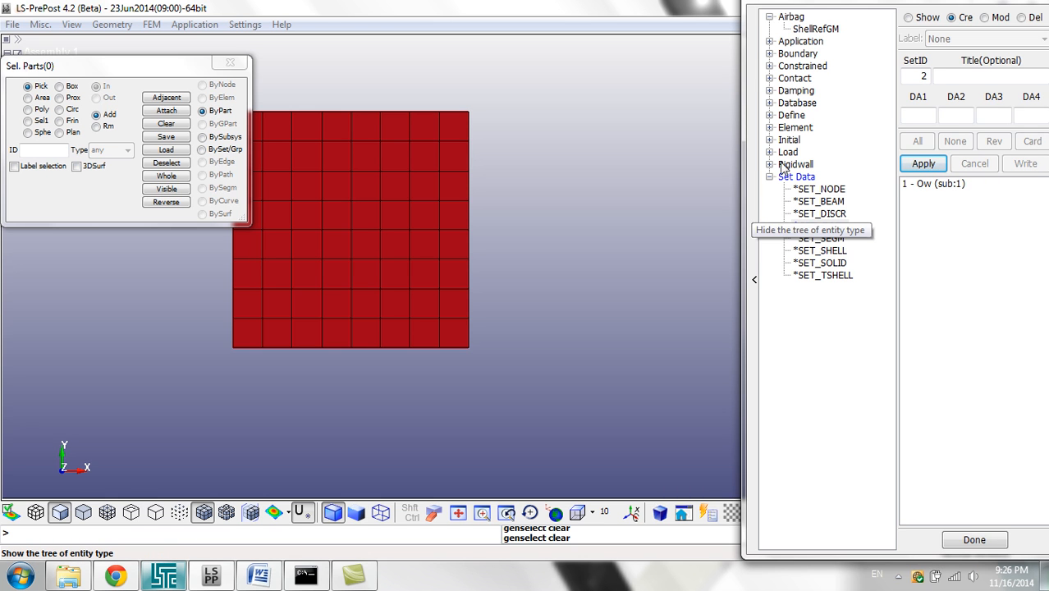
{"action": "left_click_drag", "start_coordinate": [858, 5], "coordinate": [797, 25]}
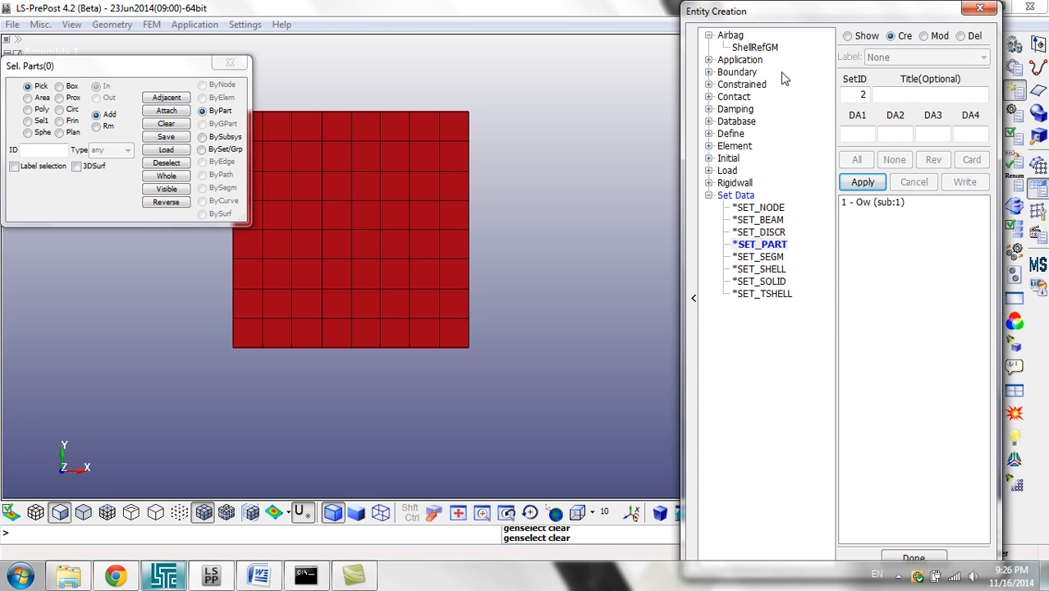
{"action": "left_click", "coordinate": [711, 72]}
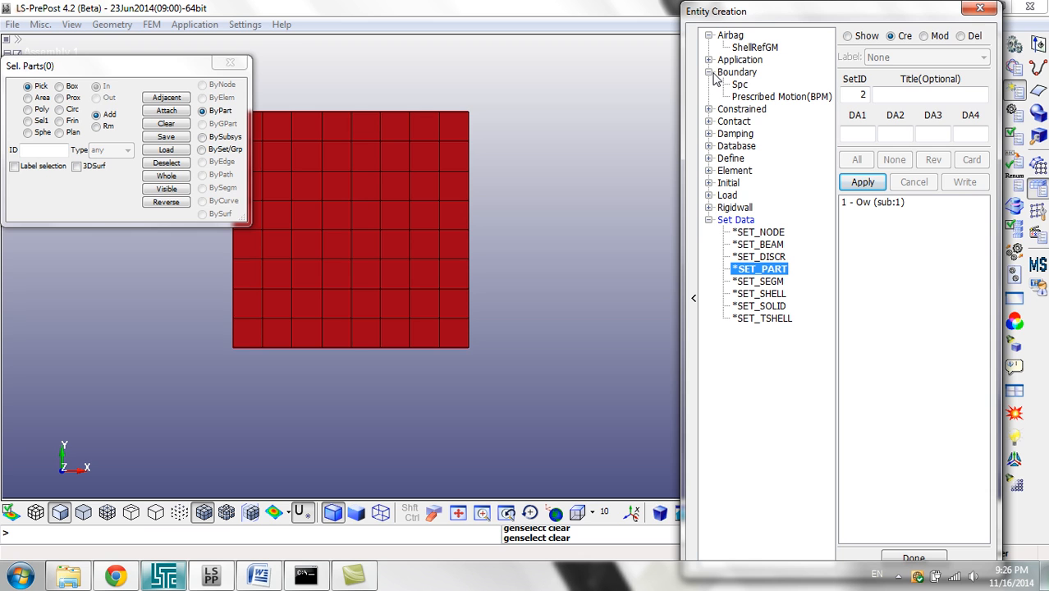
{"action": "left_click", "coordinate": [739, 85]}
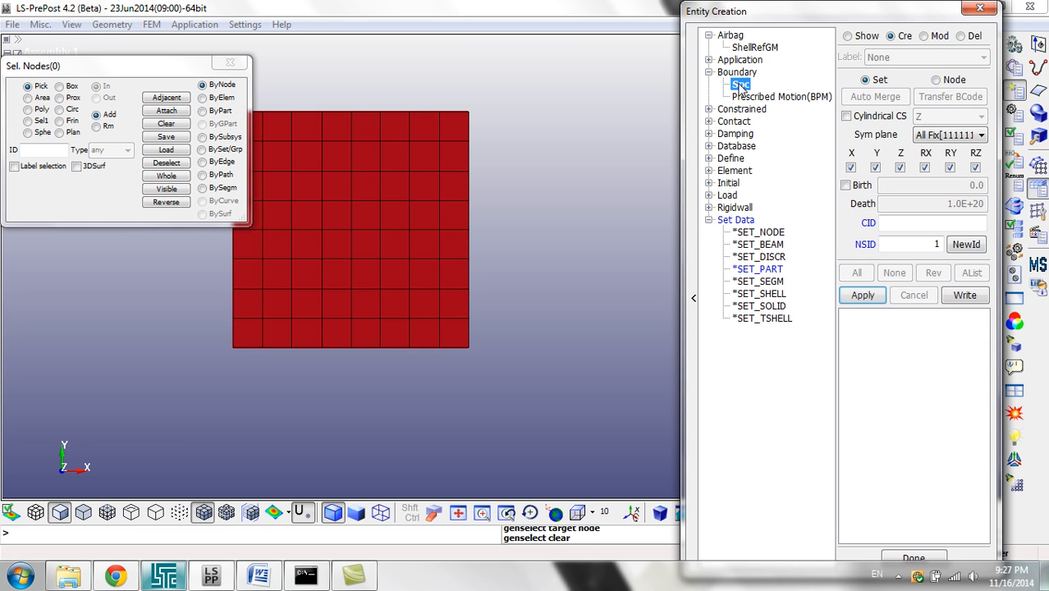
Step: Release the RX, RY and RZ rotations of the SPC, leaving only the X, Y and Z translations constrained
{"action": "left_click", "coordinate": [925, 167]}
{"action": "left_click", "coordinate": [950, 168]}
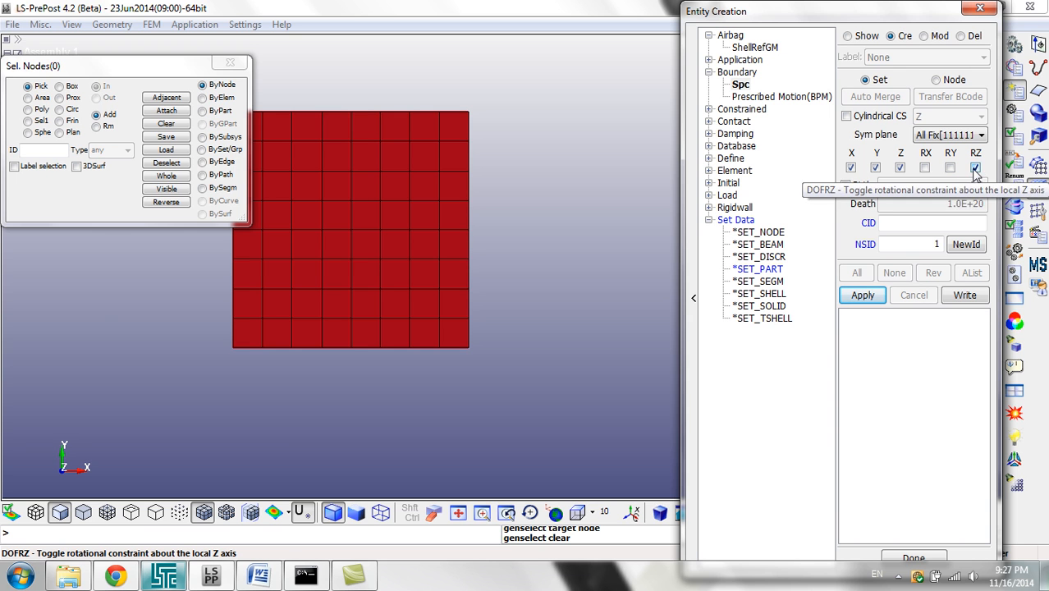
{"action": "left_click", "coordinate": [975, 168]}
Step: Area-select the nodes along all four plate edges for the SPC, and briefly add and remove a block of interior nodes
{"action": "left_click_drag", "start_coordinate": [187, 76], "coordinate": [165, 38]}
{"action": "middle_click_drag", "start_coordinate": [467, 185], "coordinate": [540, 183], "text": "shift"}
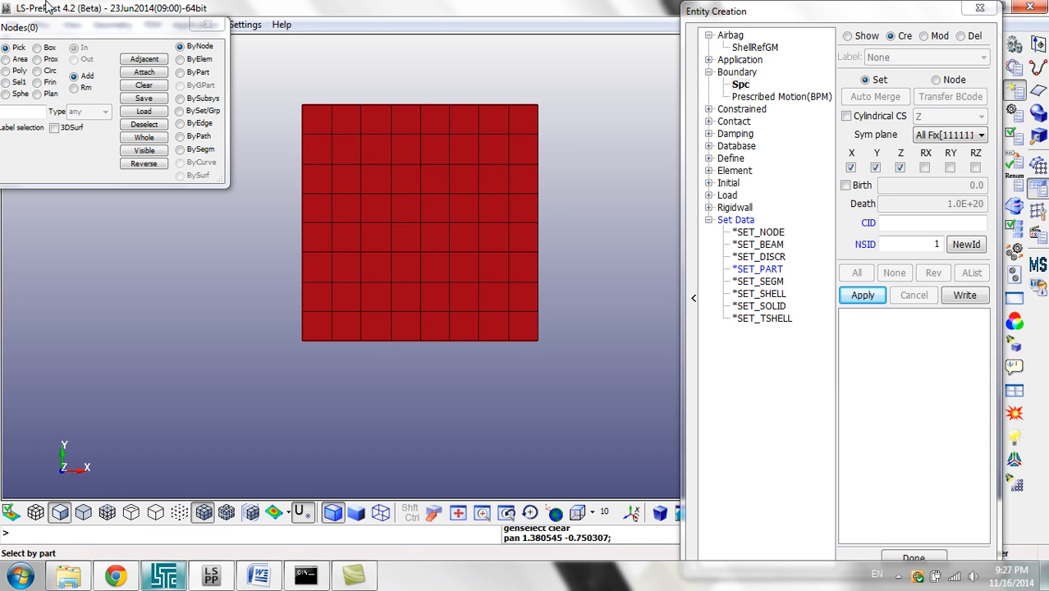
{"action": "left_click_drag", "start_coordinate": [77, 30], "coordinate": [113, 32]}
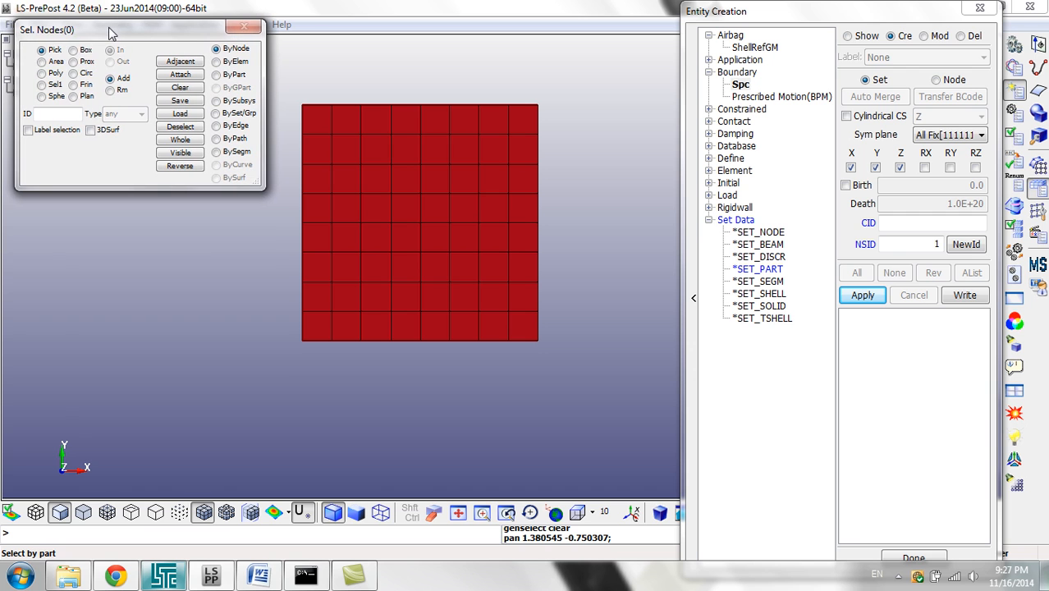
{"action": "left_click", "coordinate": [52, 61]}
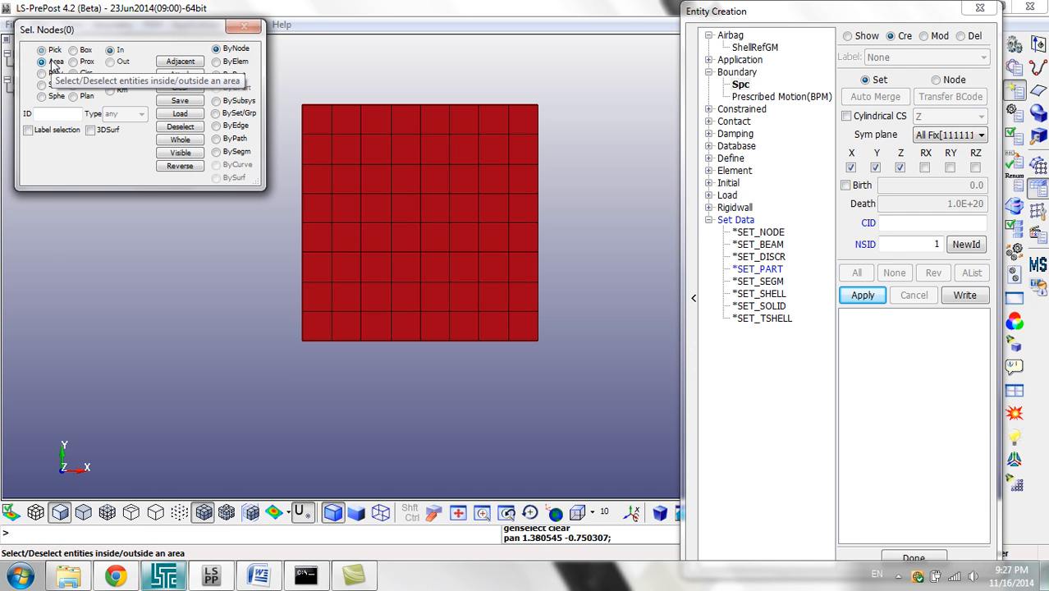
{"action": "left_click_drag", "start_coordinate": [117, 31], "coordinate": [93, 32]}
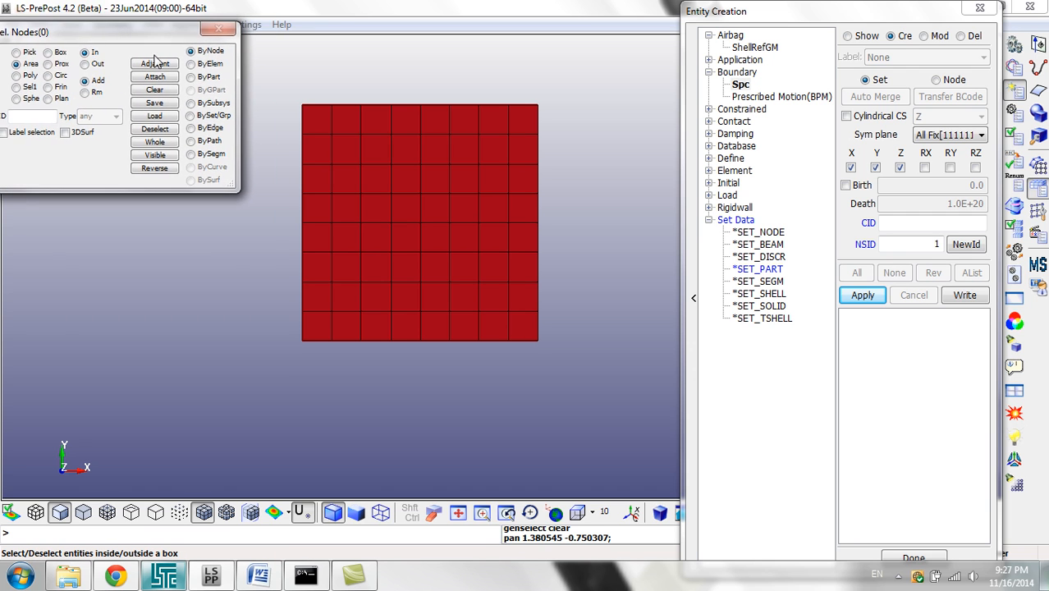
{"action": "left_click_drag", "start_coordinate": [293, 83], "coordinate": [572, 349]}
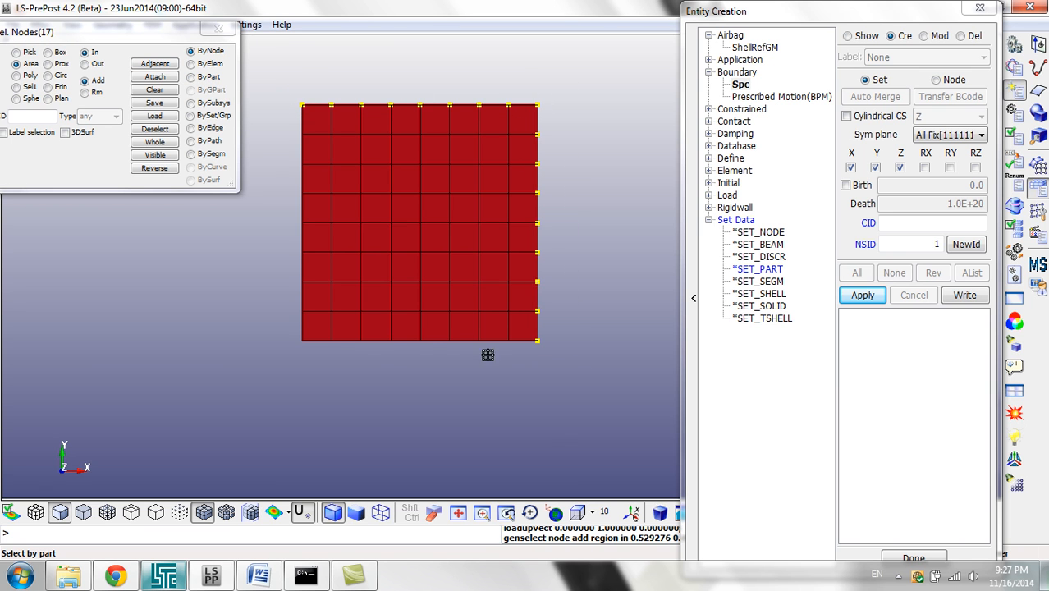
{"action": "left_click_drag", "start_coordinate": [284, 359], "coordinate": [570, 329]}
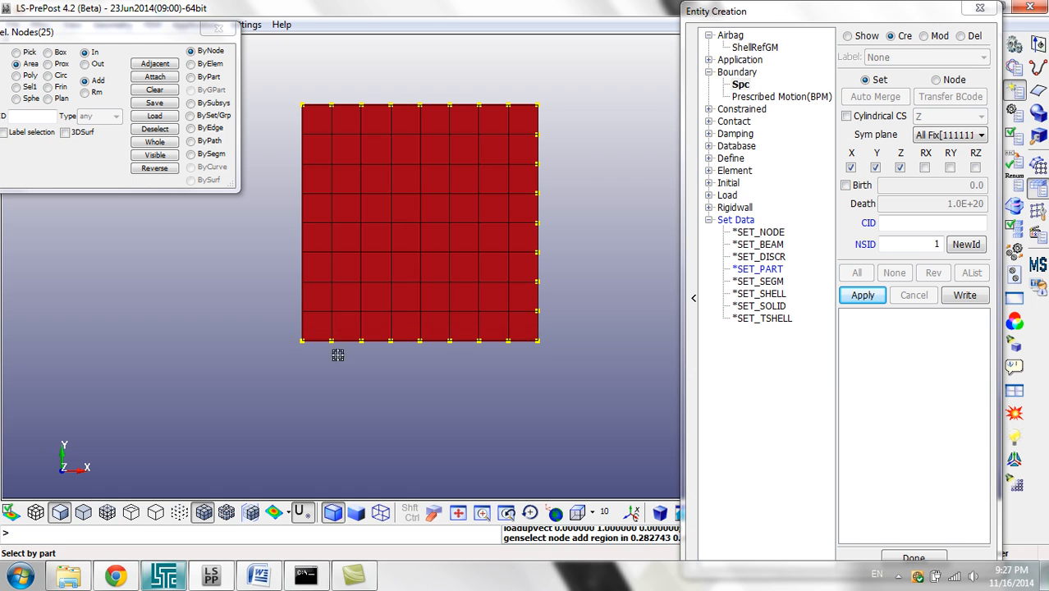
{"action": "left_click_drag", "start_coordinate": [311, 355], "coordinate": [292, 70]}
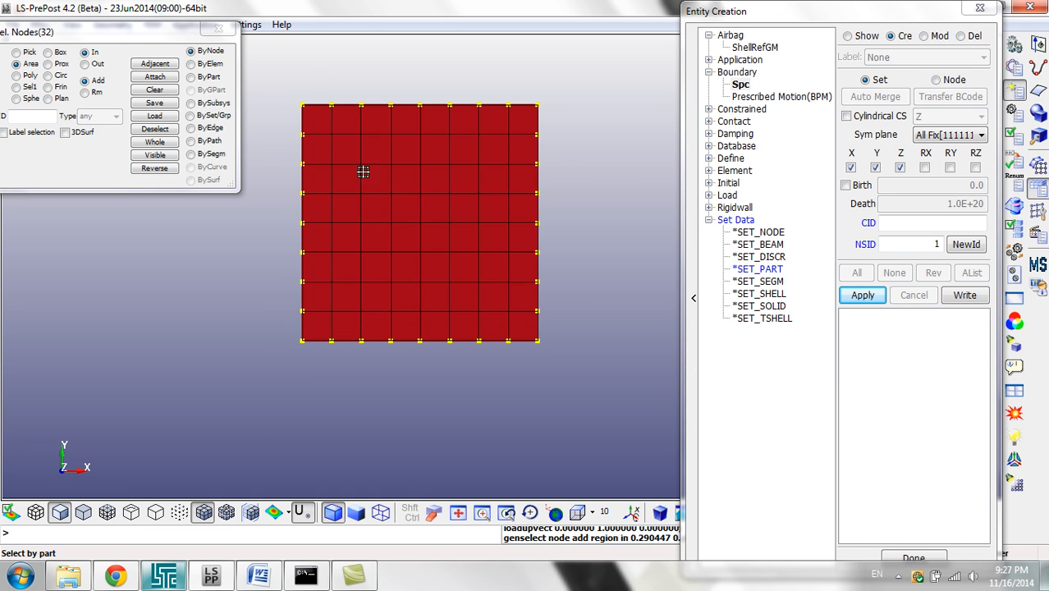
{"action": "left_click_drag", "start_coordinate": [470, 124], "coordinate": [367, 213]}
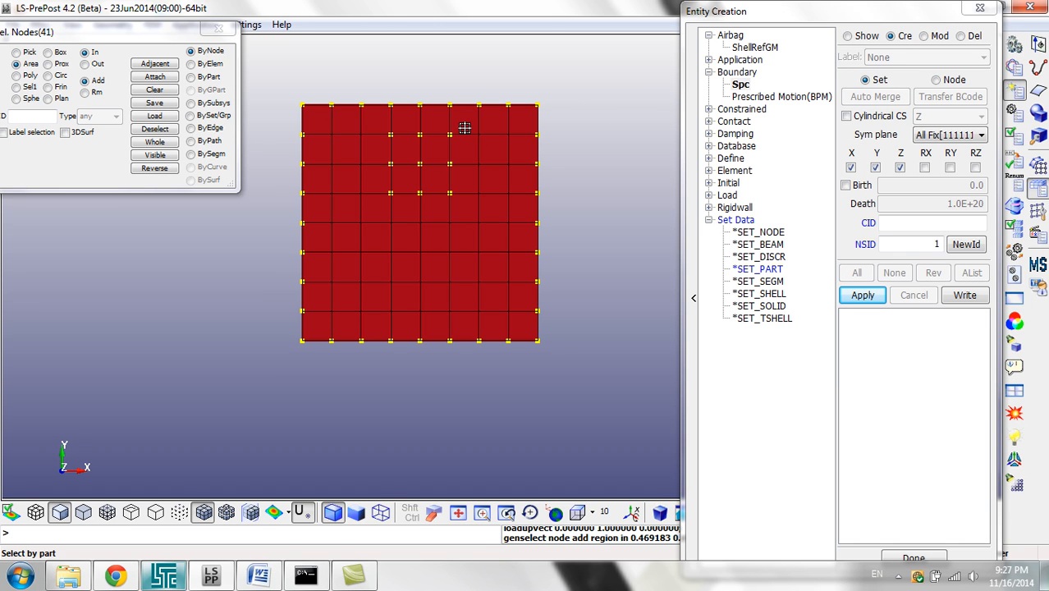
{"action": "left_click_drag", "start_coordinate": [463, 125], "coordinate": [374, 215], "text": "ctrl"}
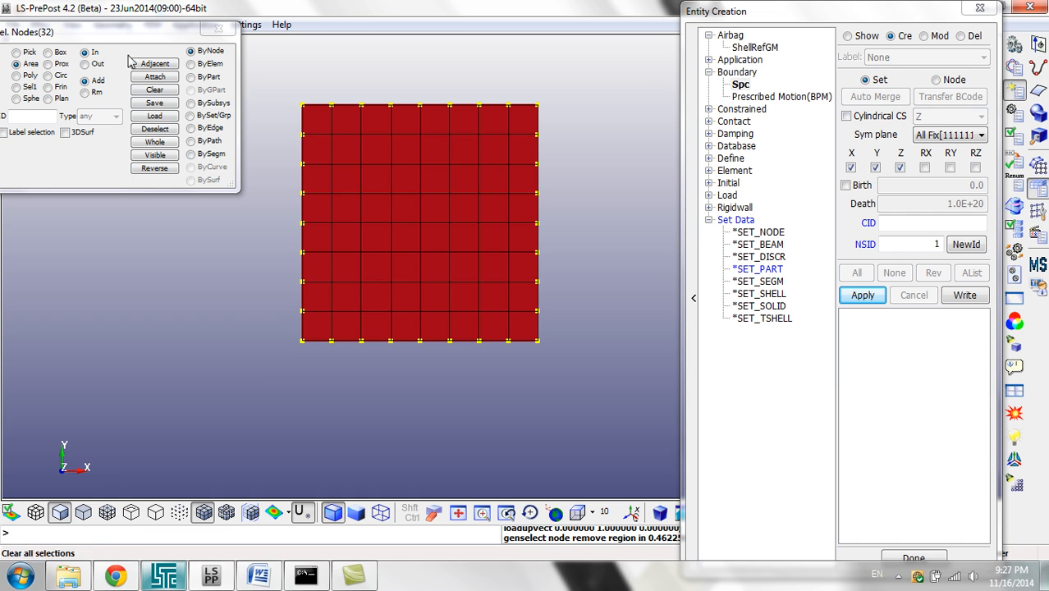
Step: Create the SPC on the selected edge nodes and close Entity Creation
{"action": "left_click", "coordinate": [859, 297]}
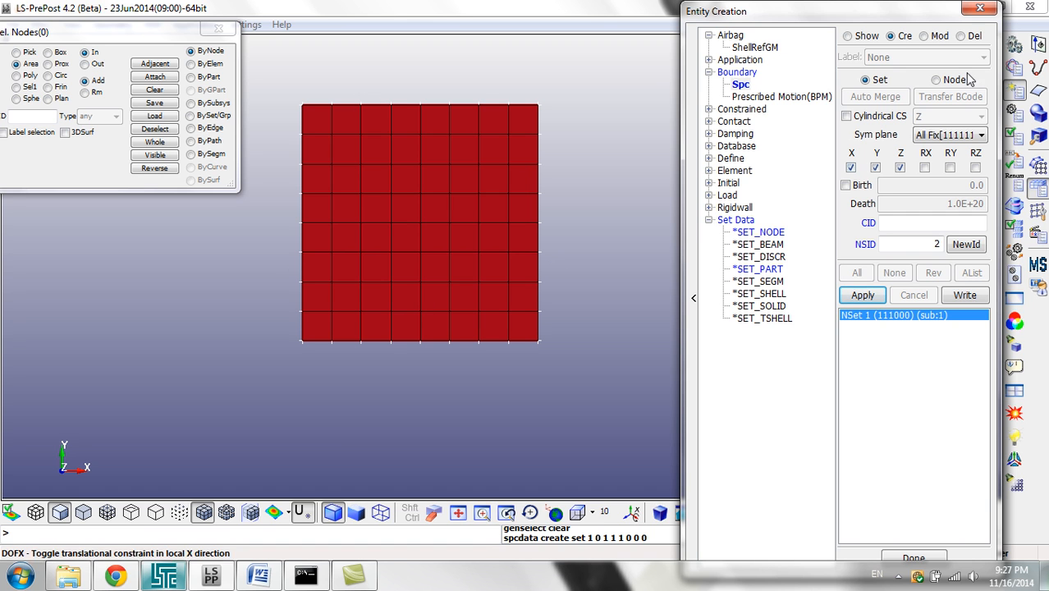
{"action": "left_click", "coordinate": [978, 10]}
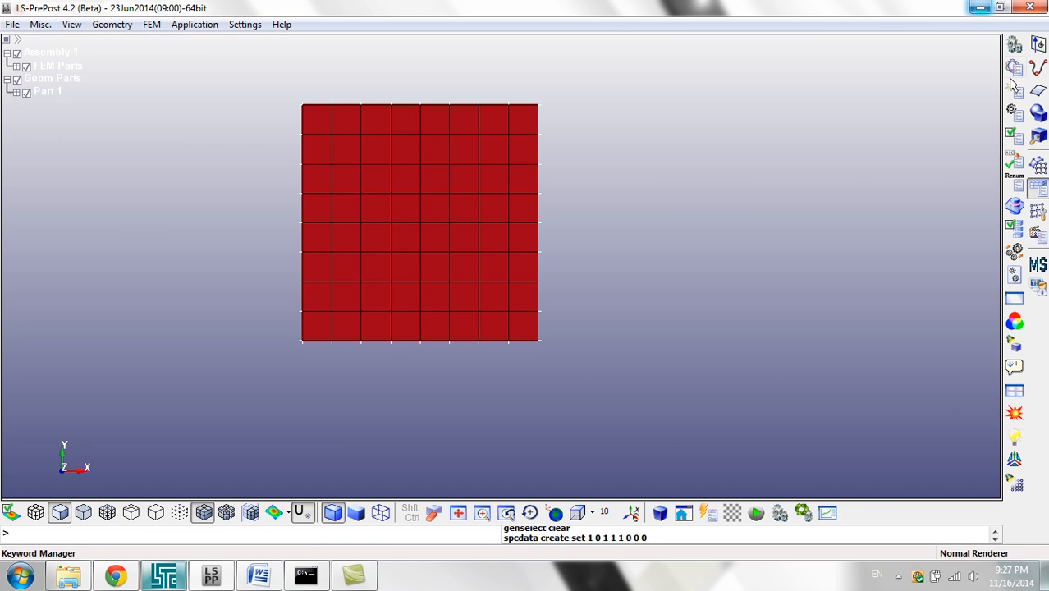
Step: Reopen the Keyword Manager, collapse the expanded keyword groups and select BOUNDARY
{"action": "left_click", "coordinate": [1013, 76]}
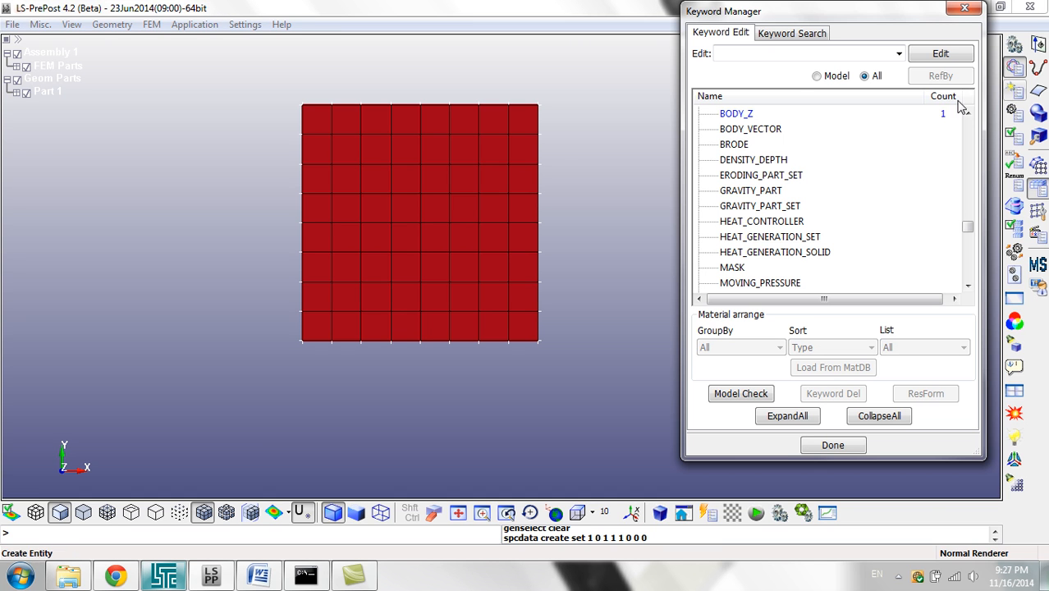
{"action": "left_click", "coordinate": [823, 159]}
{"action": "key", "text": "Left"}
{"action": "key", "text": "Left"}
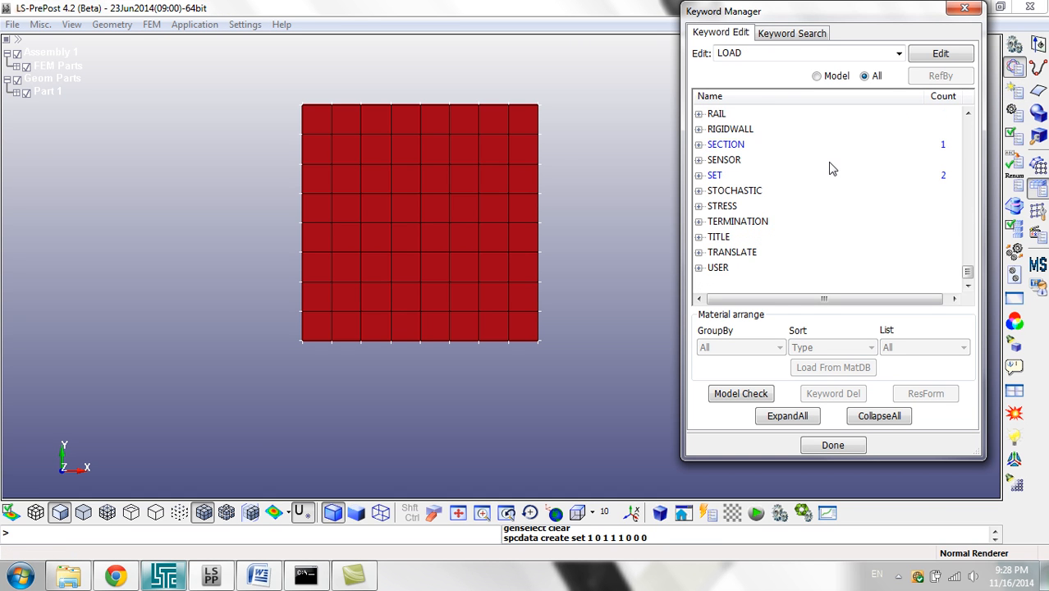
{"action": "scroll", "coordinate": [807, 207], "scroll_direction": "up", "scroll_amount": 5}
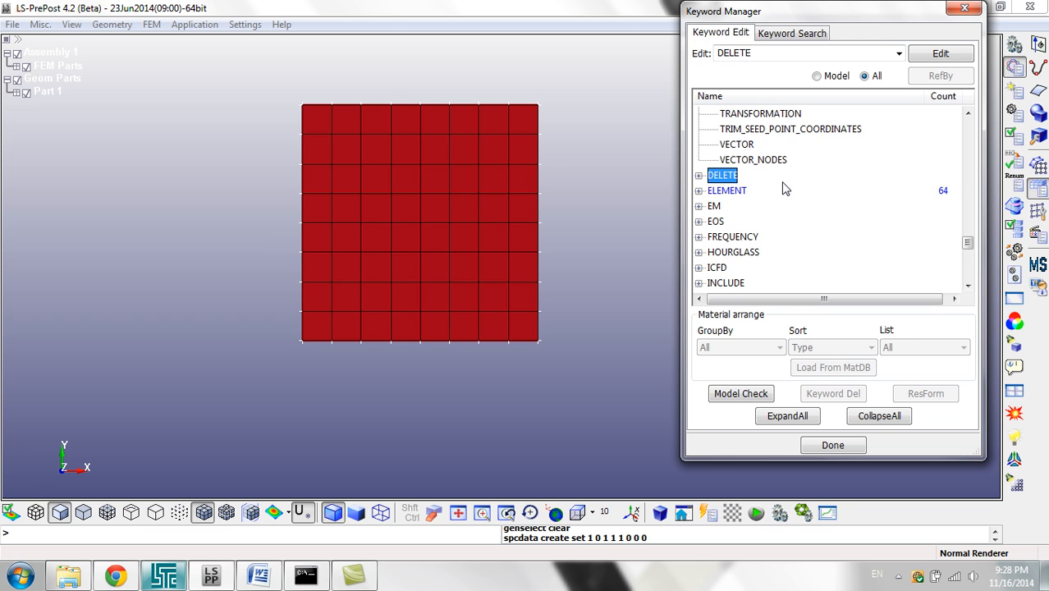
{"action": "scroll", "coordinate": [782, 182], "scroll_direction": "up", "scroll_amount": 12}
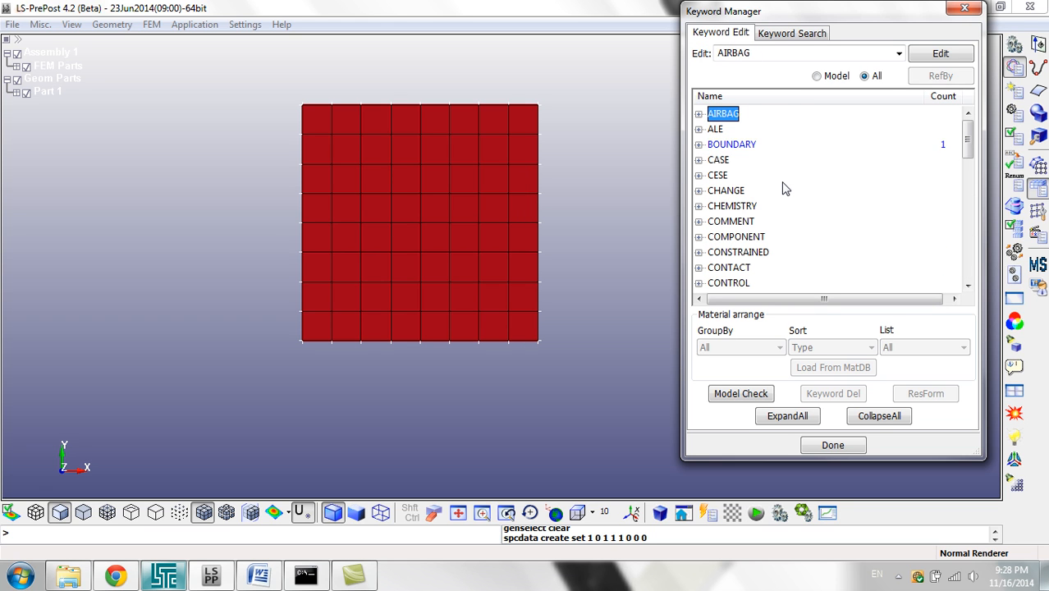
{"action": "left_click", "coordinate": [733, 148]}
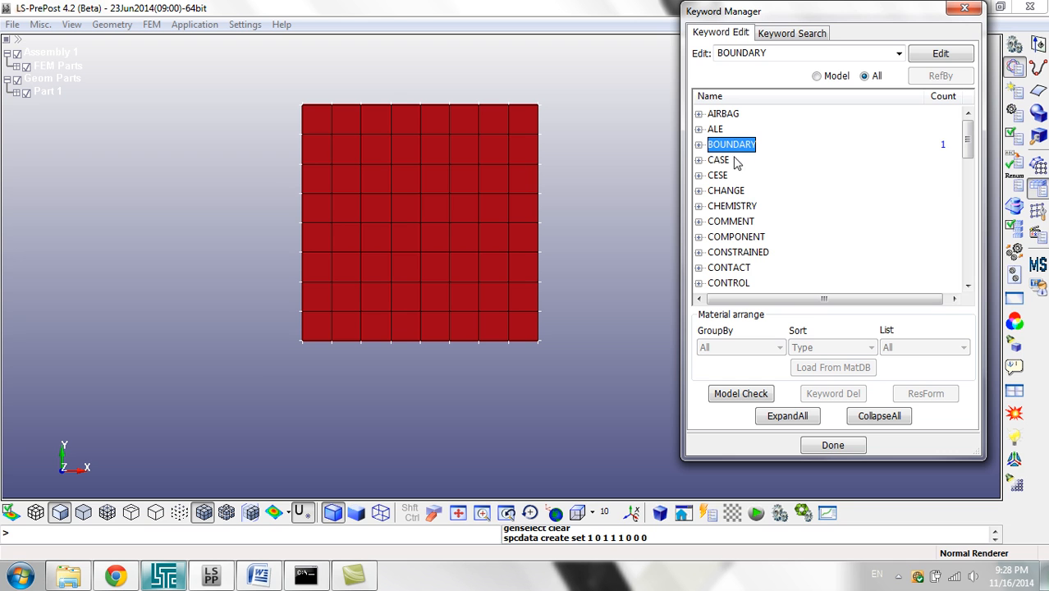
Step: Define CONTROL_TERMINATION with a termination time ENDTIM of 2, and accept and close the card
{"action": "double_click", "coordinate": [741, 283]}
{"action": "scroll", "coordinate": [751, 263], "scroll_direction": "down", "scroll_amount": 20}
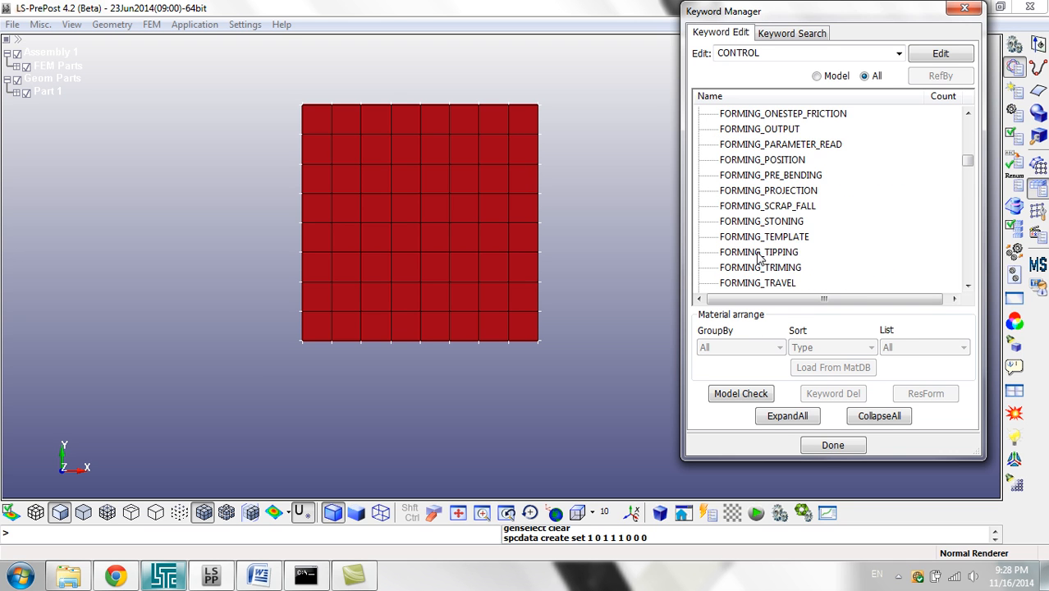
{"action": "scroll", "coordinate": [762, 234], "scroll_direction": "down", "scroll_amount": 20}
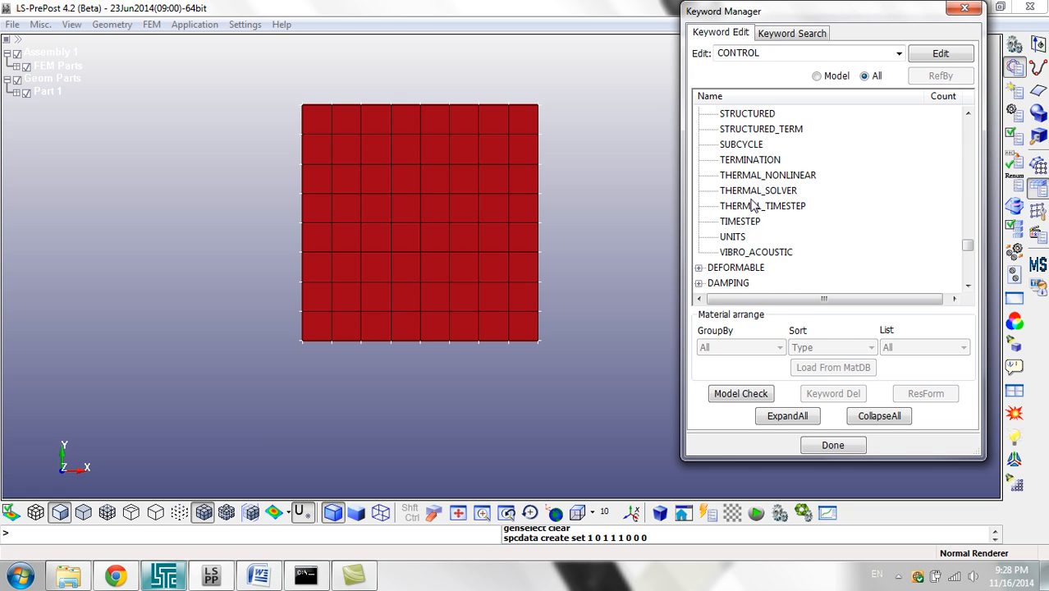
{"action": "double_click", "coordinate": [759, 161]}
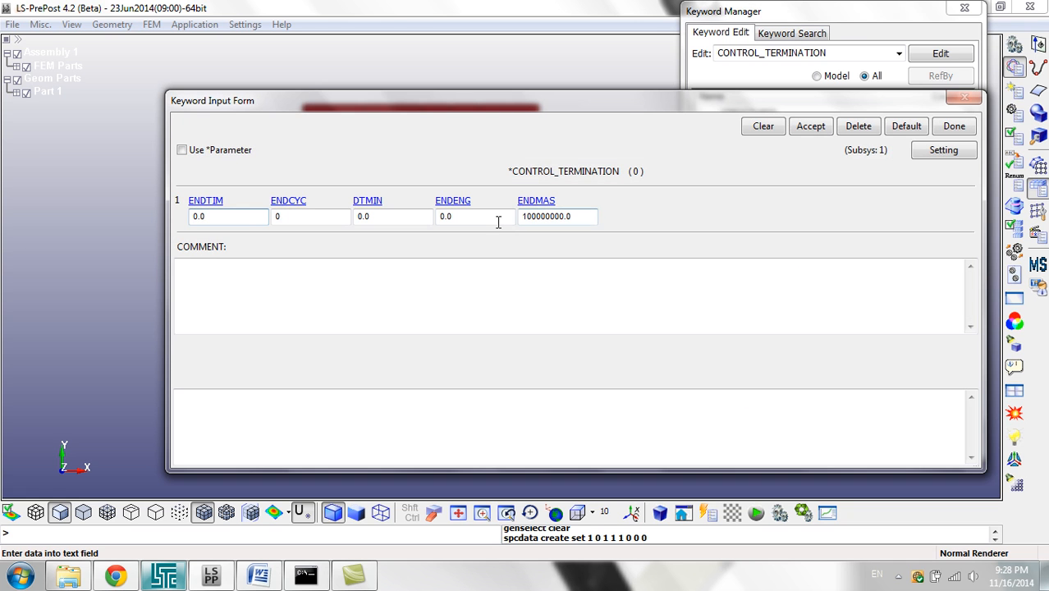
{"action": "left_click", "coordinate": [251, 217]}
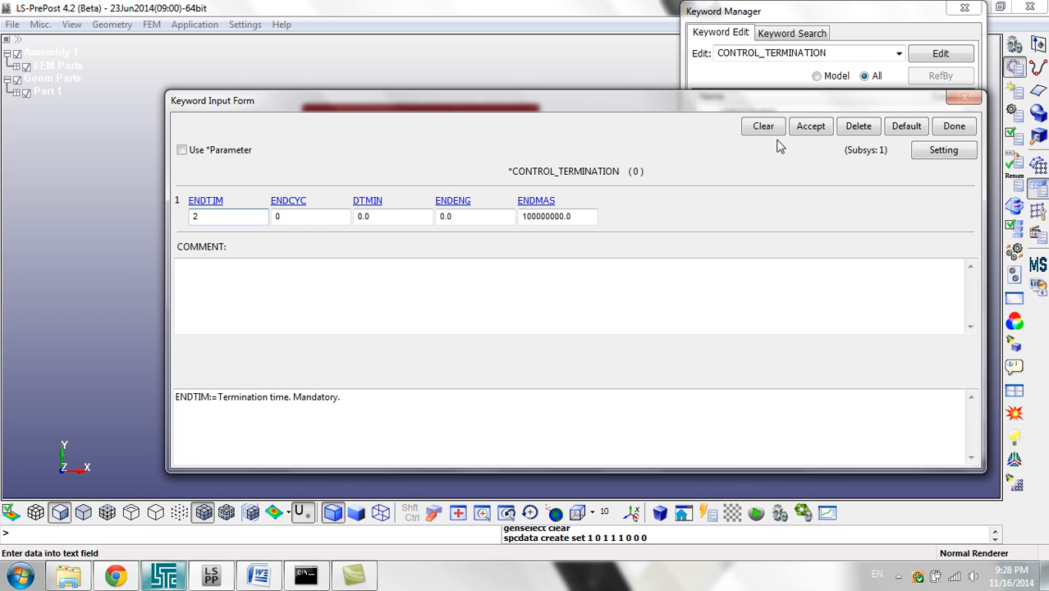
{"action": "left_click", "coordinate": [808, 127]}
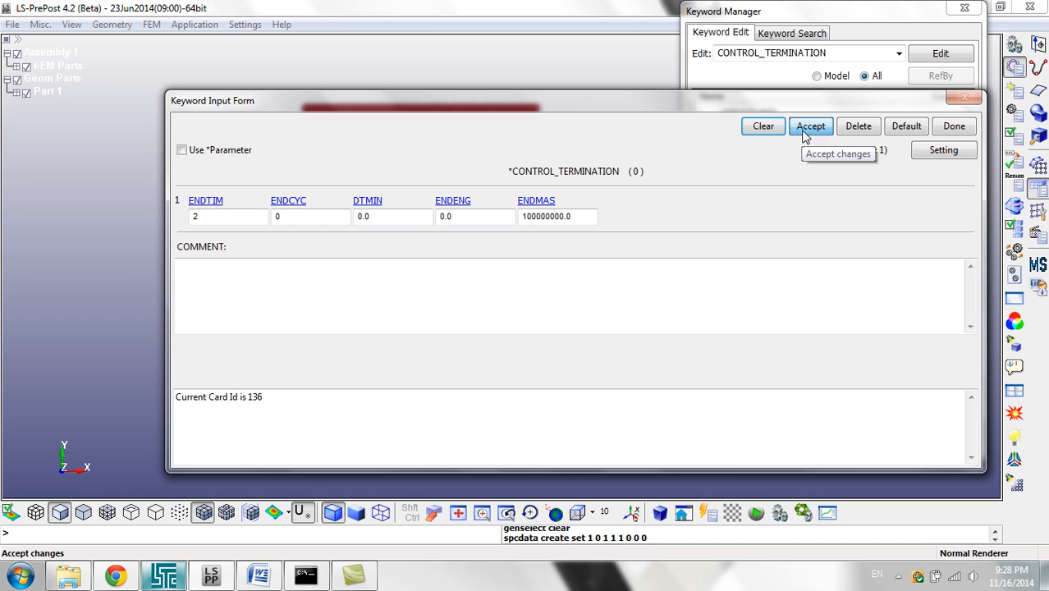
{"action": "left_click", "coordinate": [952, 126]}
{"action": "left_click", "coordinate": [562, 306]}
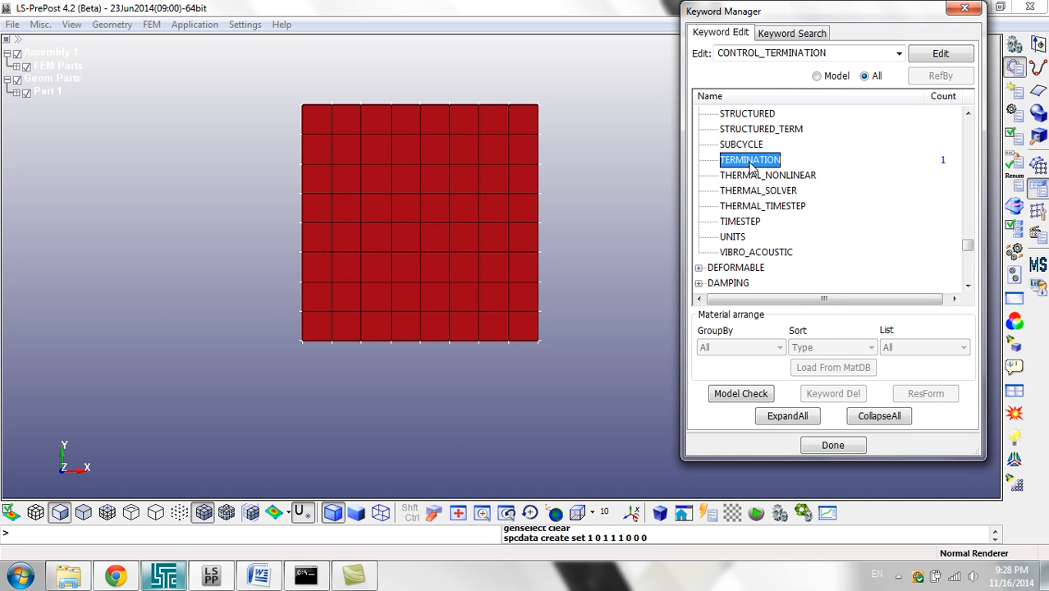
Step: Define DATABASE_BINARY_D3PLOT with an output interval DT of .01, and accept and close the card
{"action": "left_click", "coordinate": [743, 238]}
{"action": "scroll", "coordinate": [742, 262], "scroll_direction": "down", "scroll_amount": 2}
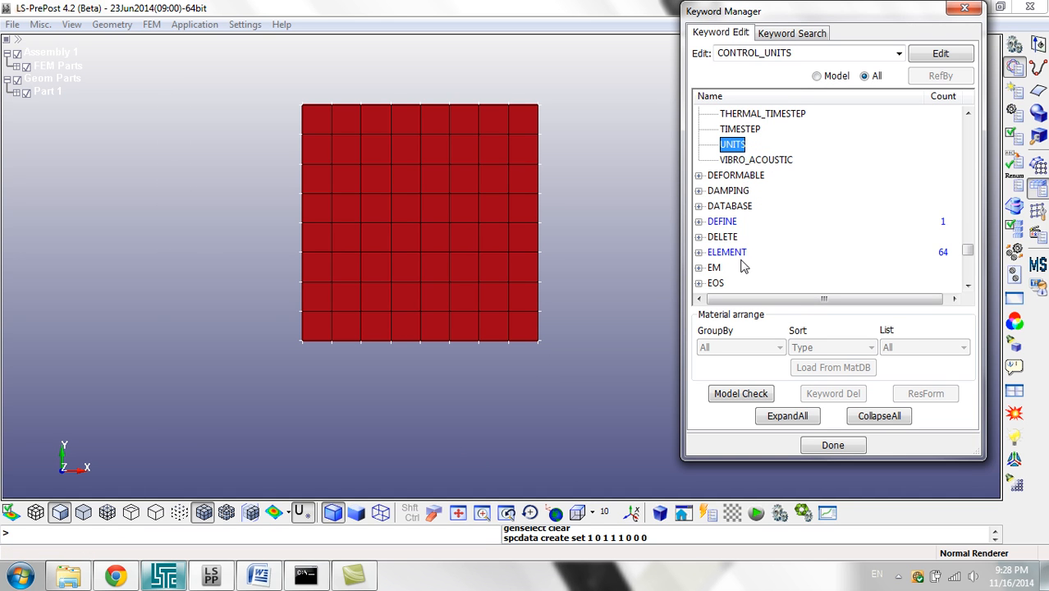
{"action": "double_click", "coordinate": [726, 207]}
{"action": "scroll", "coordinate": [759, 222], "scroll_direction": "down", "scroll_amount": 4}
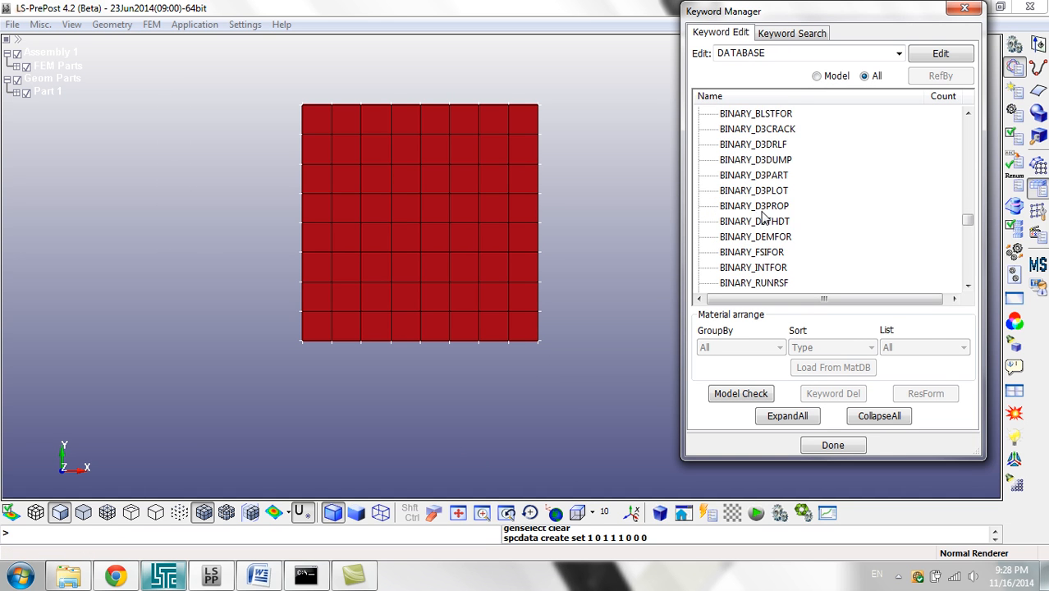
{"action": "double_click", "coordinate": [778, 195]}
{"action": "left_click", "coordinate": [246, 221]}
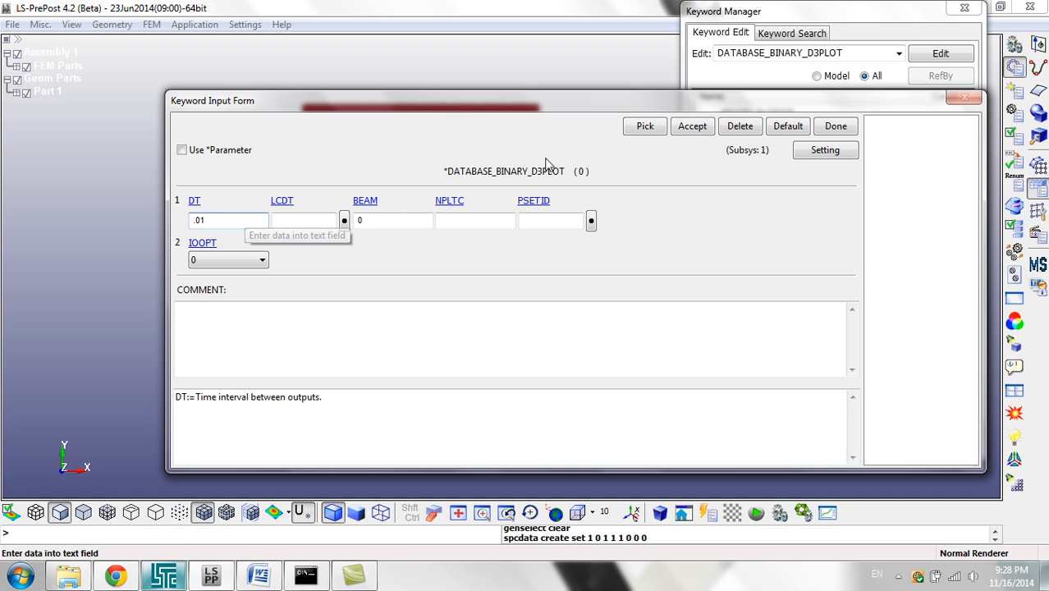
{"action": "left_click", "coordinate": [692, 127]}
{"action": "left_click", "coordinate": [835, 126]}
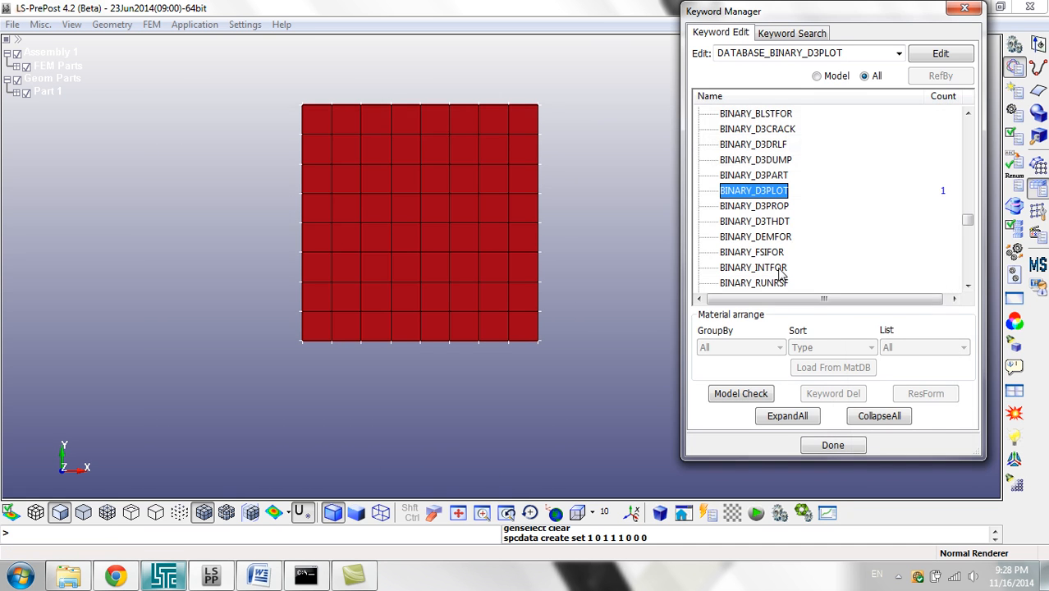
Step: Collapse the expanded keyword groups and close the Keyword Manager
{"action": "left_click", "coordinate": [780, 271]}
{"action": "key", "text": "Left"}
{"action": "key", "text": "Left"}
{"action": "key", "text": "Left"}
{"action": "key", "text": "Left"}
{"action": "key", "text": "Left"}
{"action": "key", "text": "Left"}
{"action": "key", "text": "Left"}
{"action": "key", "text": "Left"}
{"action": "key", "text": "Left"}
{"action": "key", "text": "Left"}
{"action": "key", "text": "Left"}
{"action": "key", "text": "Left"}
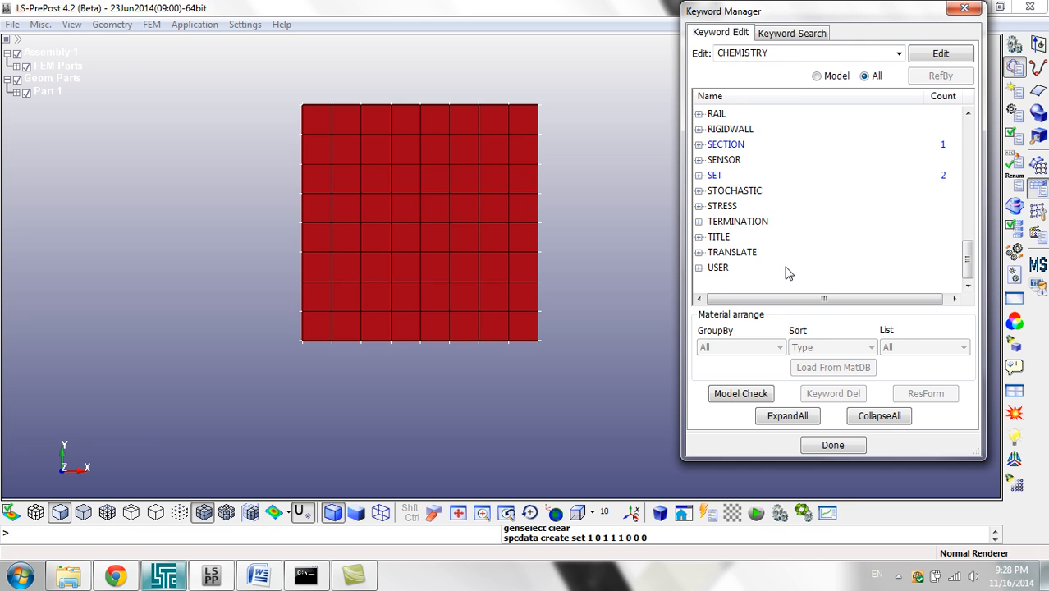
{"action": "scroll", "coordinate": [794, 239], "scroll_direction": "up", "scroll_amount": 13}
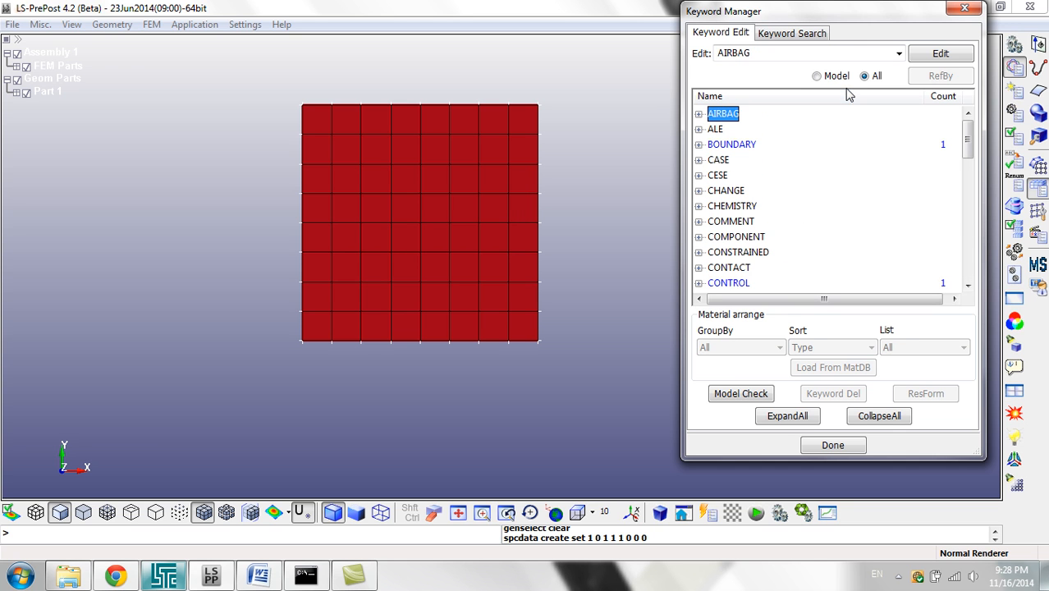
{"action": "left_click", "coordinate": [957, 11]}
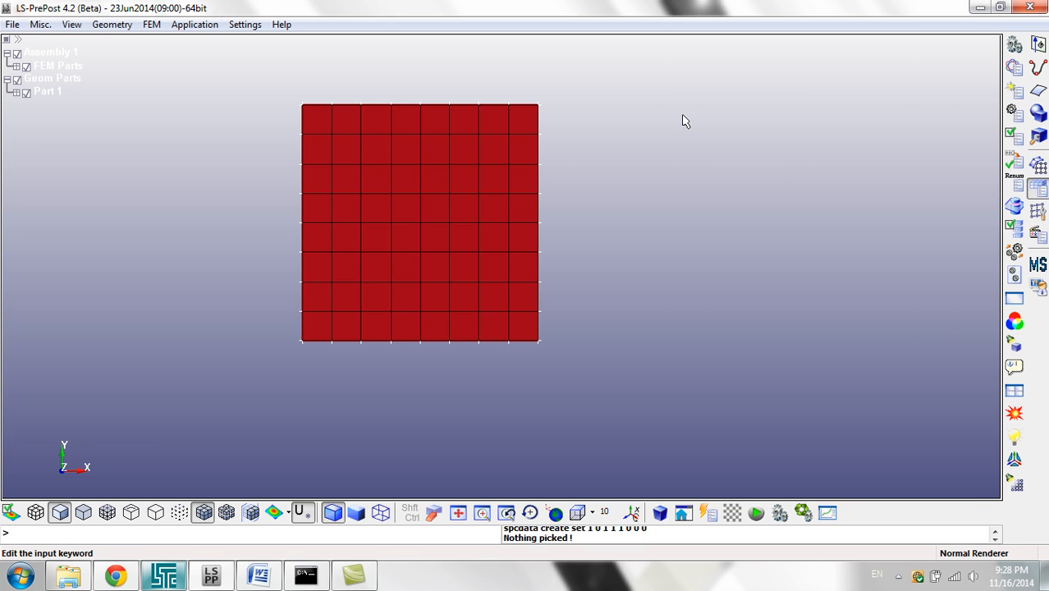
Step: Start saving the keyword file under a new name and browse to the 3) Shell ELemet folder inside Videos
{"action": "left_click", "coordinate": [6, 24]}
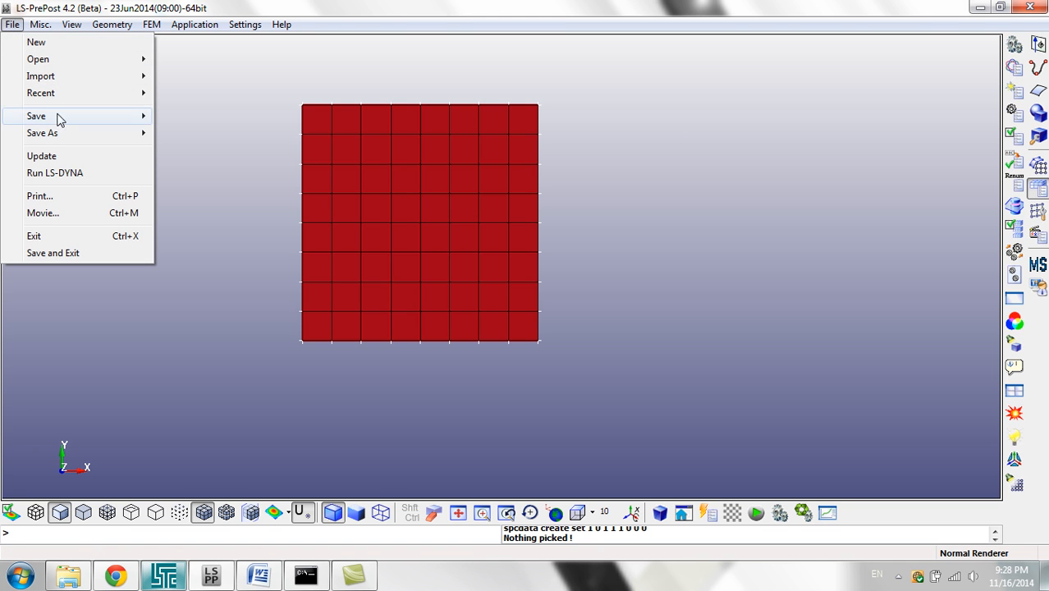
{"action": "mouse_move", "coordinate": [102, 140]}
{"action": "left_click", "coordinate": [235, 133]}
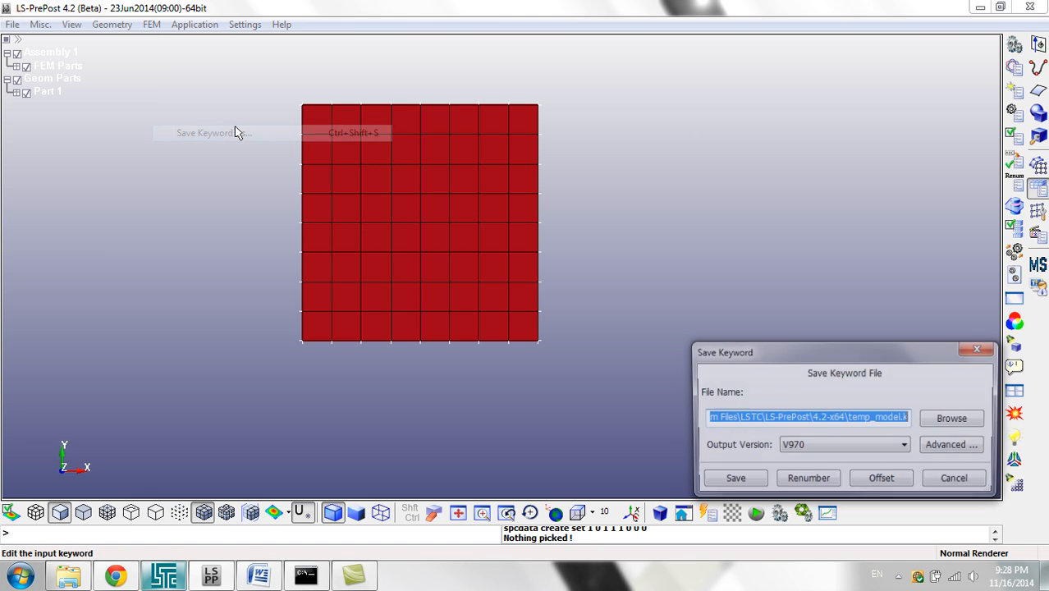
{"action": "left_click", "coordinate": [944, 418]}
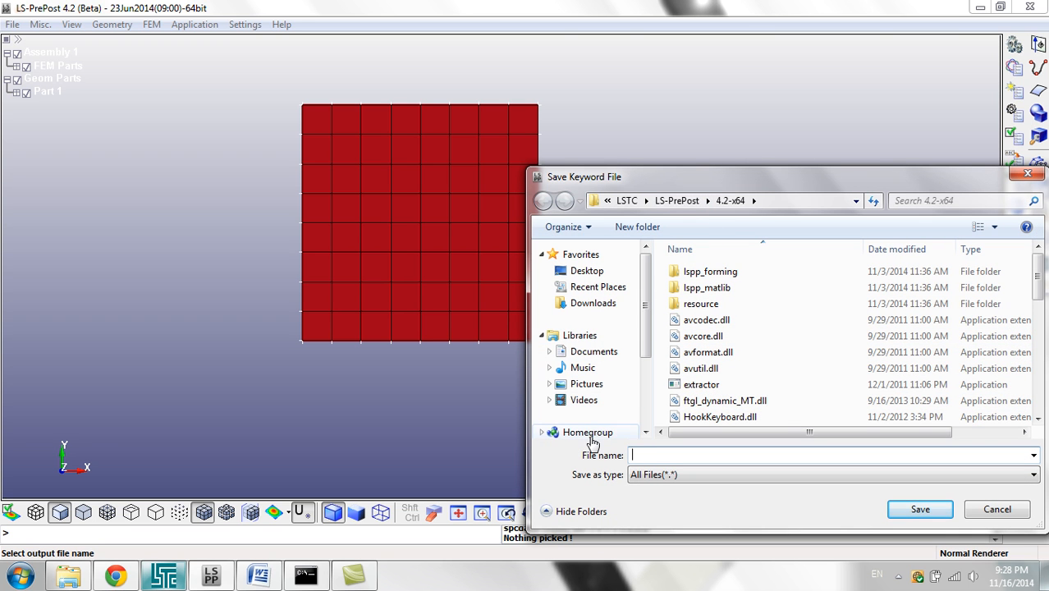
{"action": "left_click", "coordinate": [593, 271]}
{"action": "double_click", "coordinate": [707, 390]}
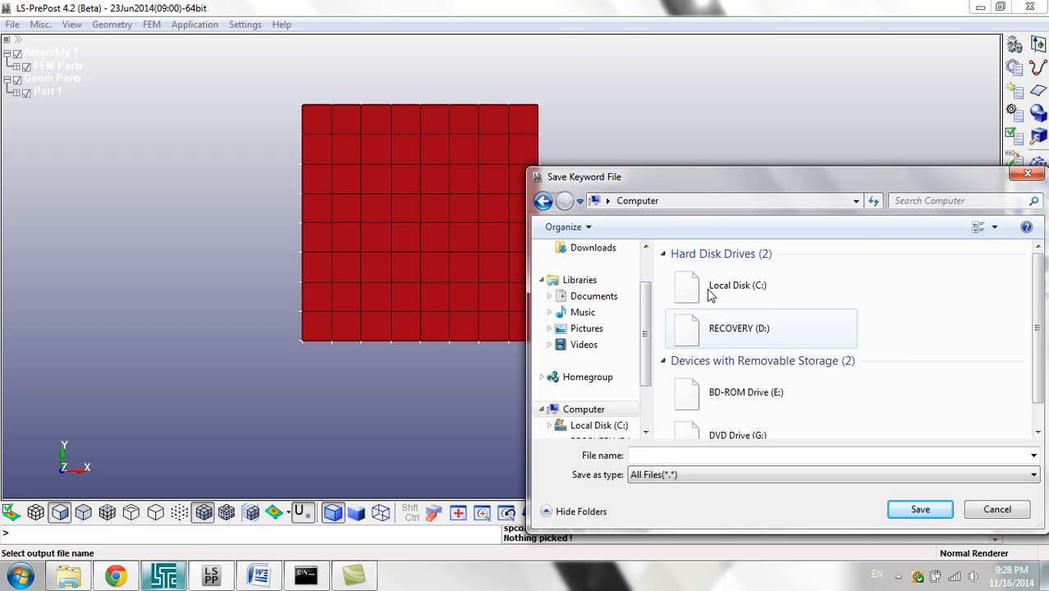
{"action": "double_click", "coordinate": [710, 295]}
{"action": "double_click", "coordinate": [694, 272]}
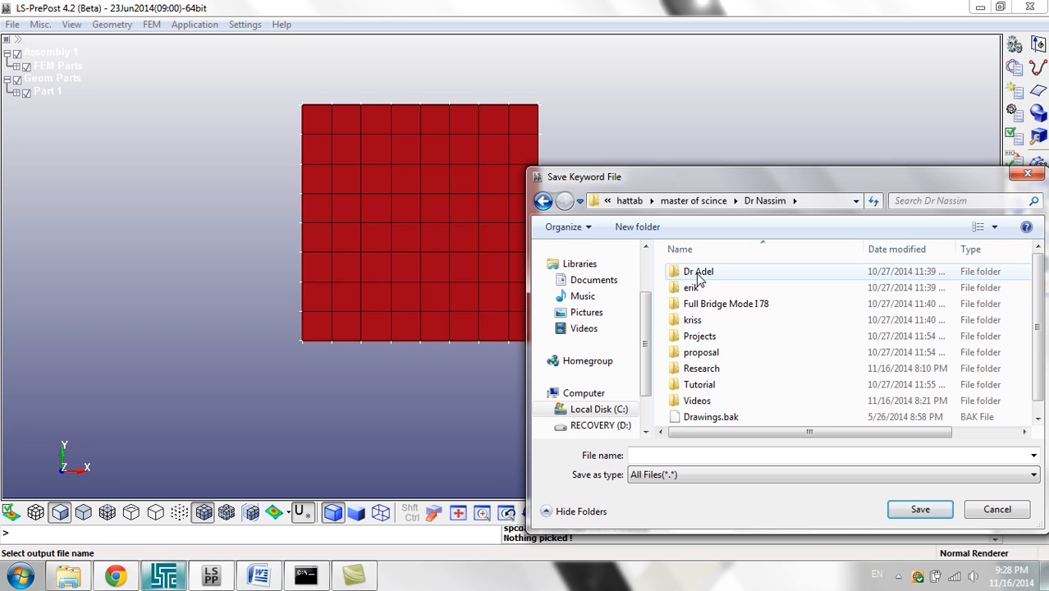
{"action": "double_click", "coordinate": [697, 400]}
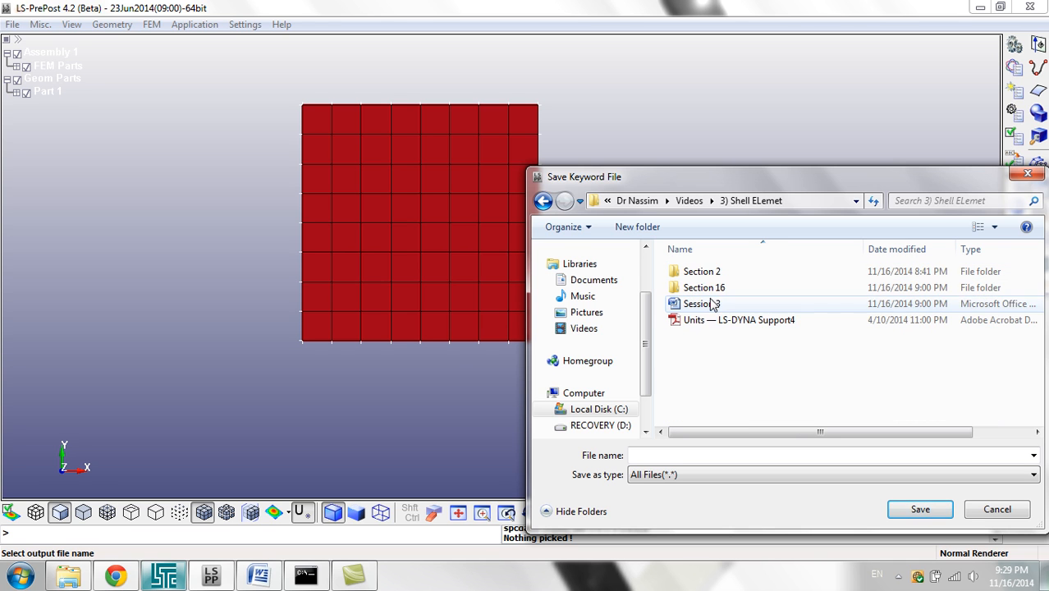
Step: Create and open a folder named trial, with a subfolder named 8 y 8 created and opened inside it
{"action": "left_click", "coordinate": [637, 226]}
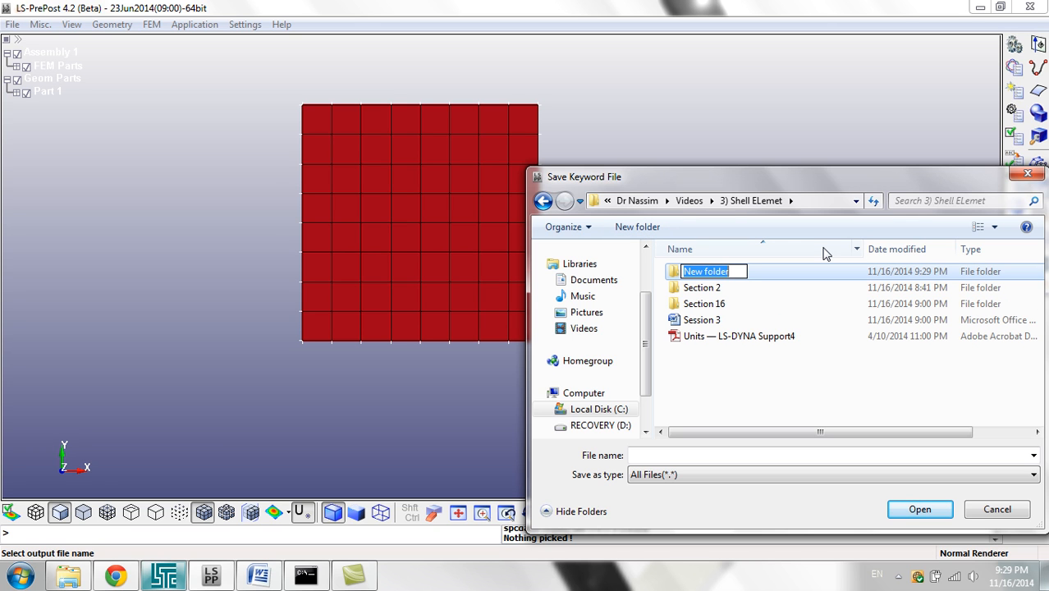
{"action": "type", "text": "tria"}
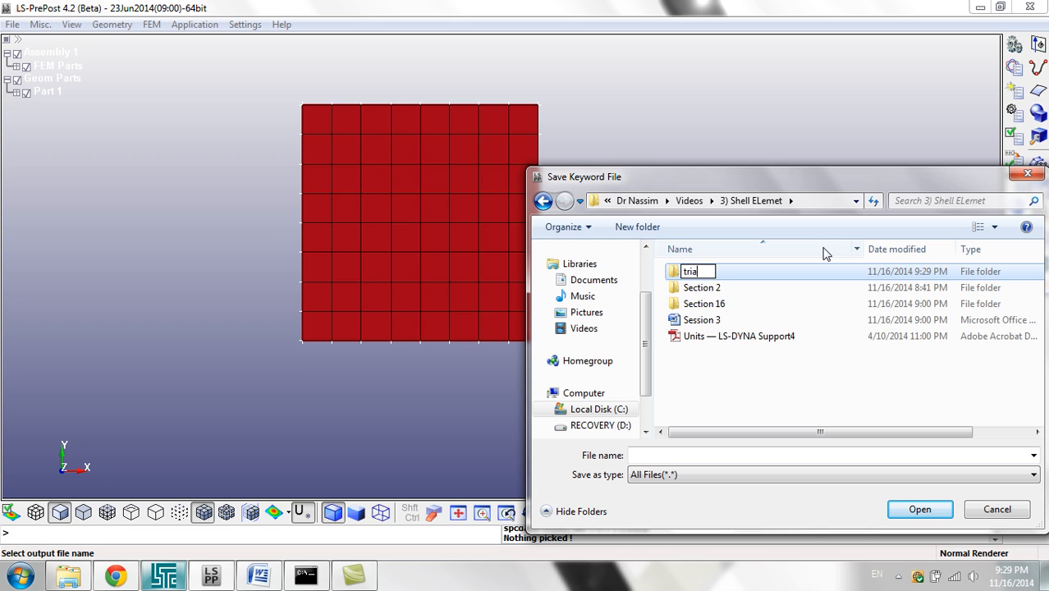
{"action": "key", "text": "Return"}
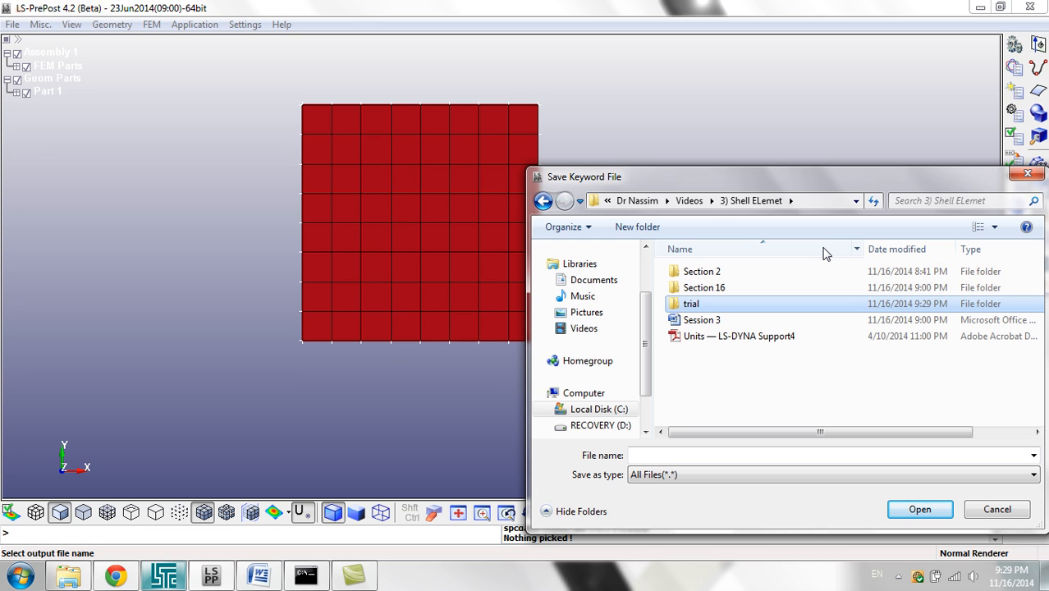
{"action": "key", "text": "Return"}
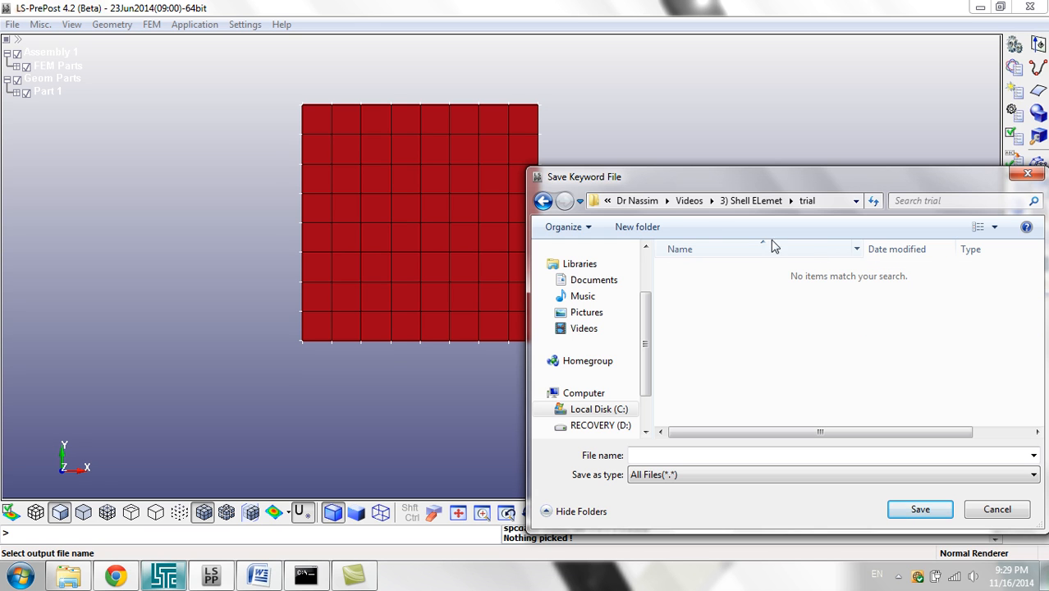
{"action": "left_click", "coordinate": [660, 231]}
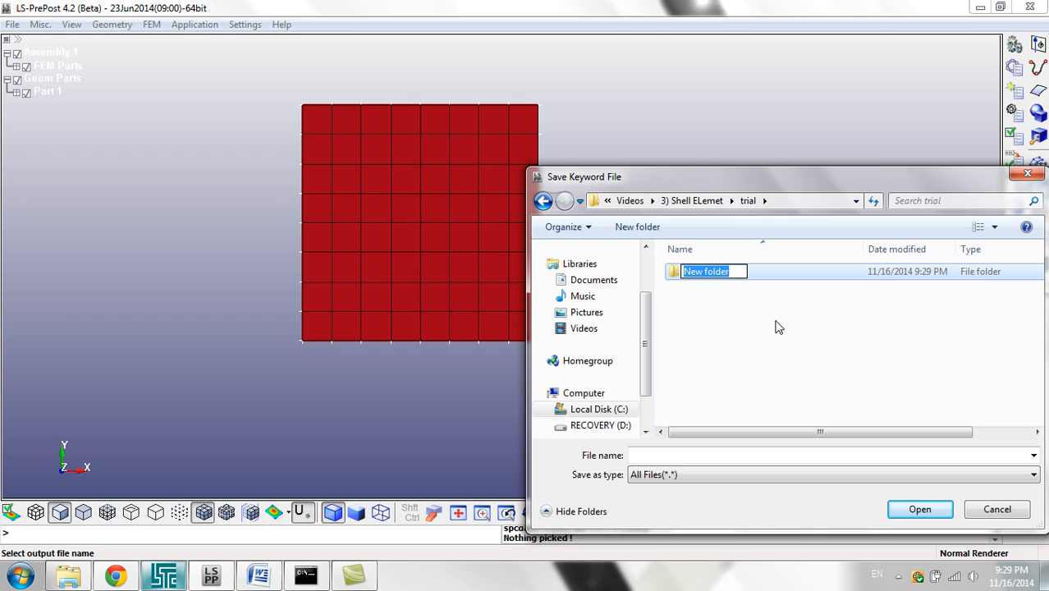
{"action": "type", "text": "8x8"}
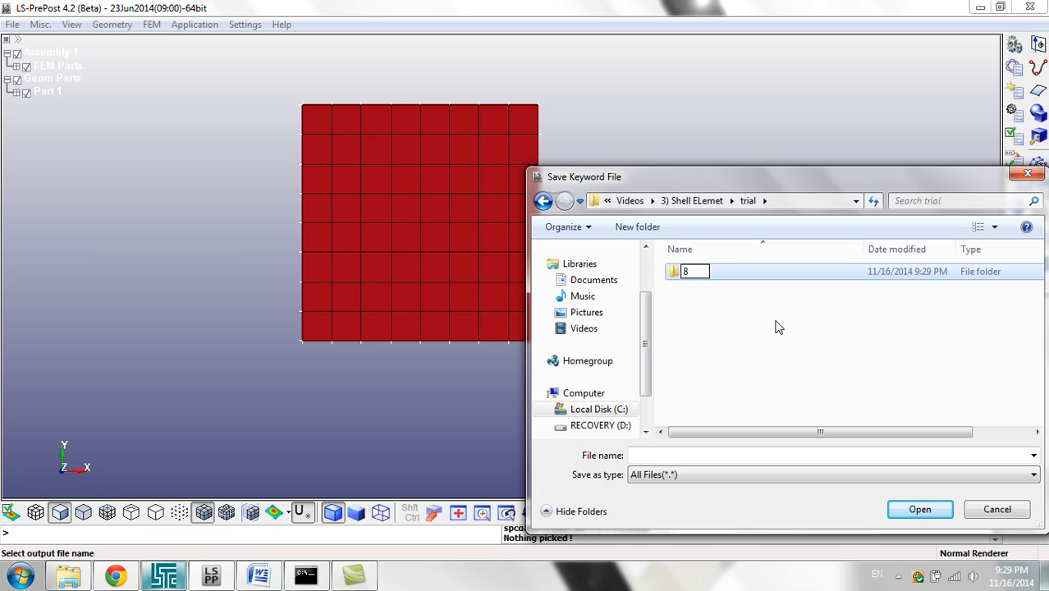
{"action": "key", "text": "Return"}
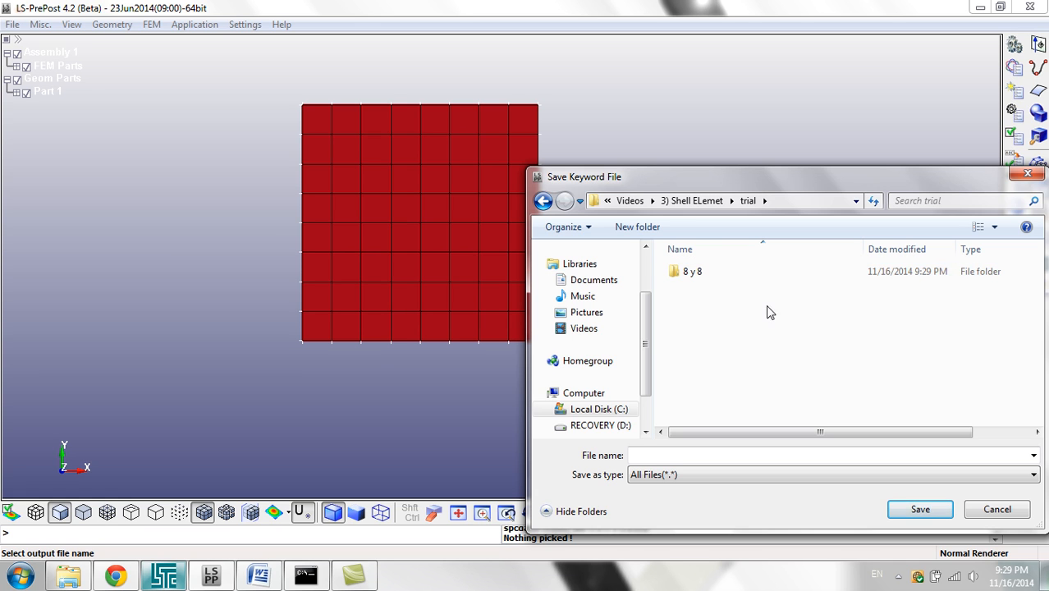
{"action": "double_click", "coordinate": [744, 277]}
Step: Name the keyword file Shell and save it in the 8 y 8 folder with output version V970
{"action": "left_click", "coordinate": [710, 456]}
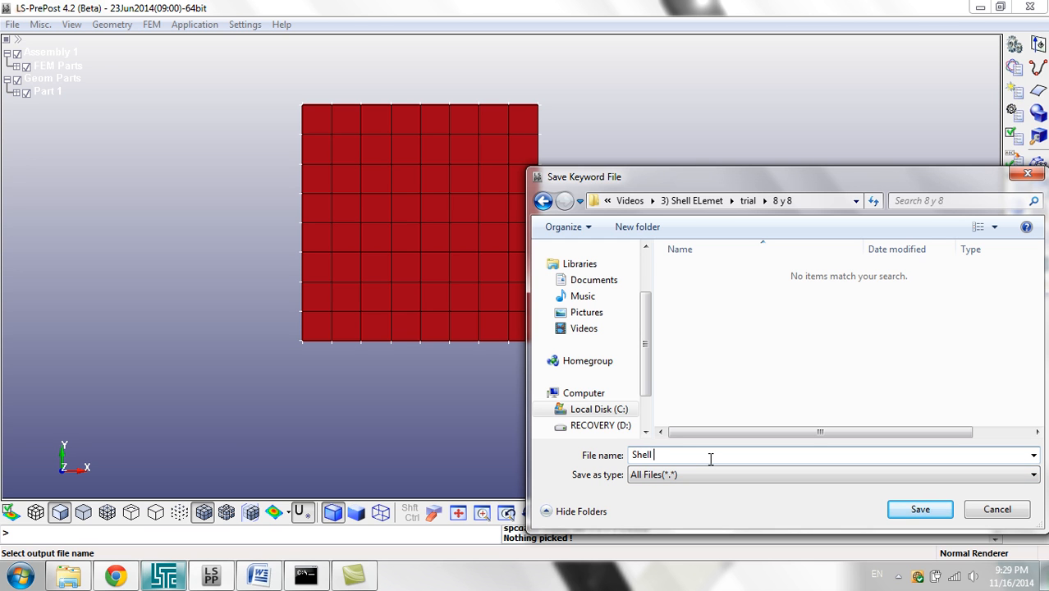
{"action": "left_click", "coordinate": [915, 509]}
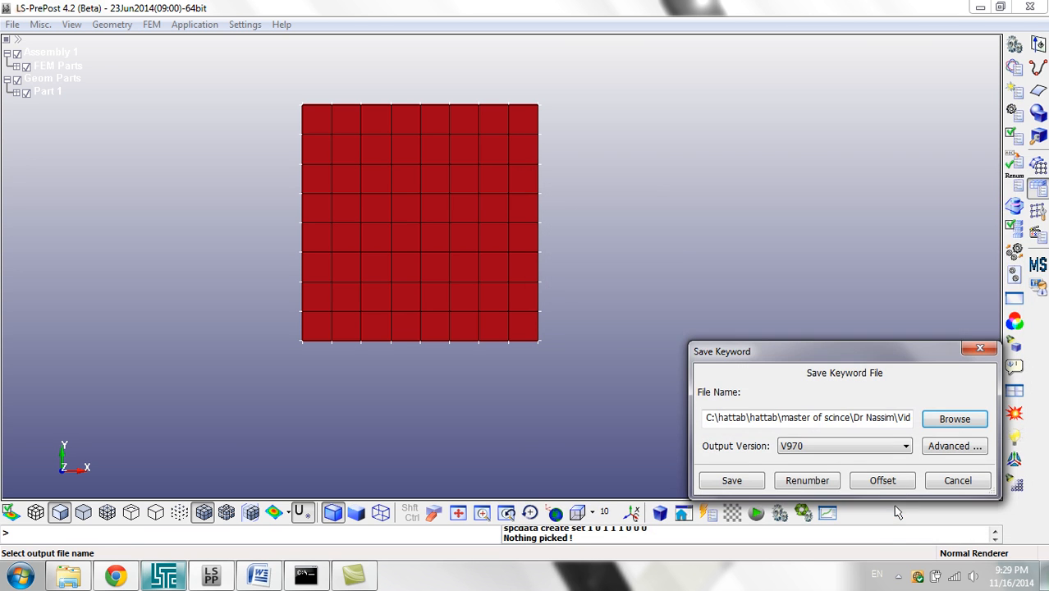
{"action": "left_click", "coordinate": [747, 483]}
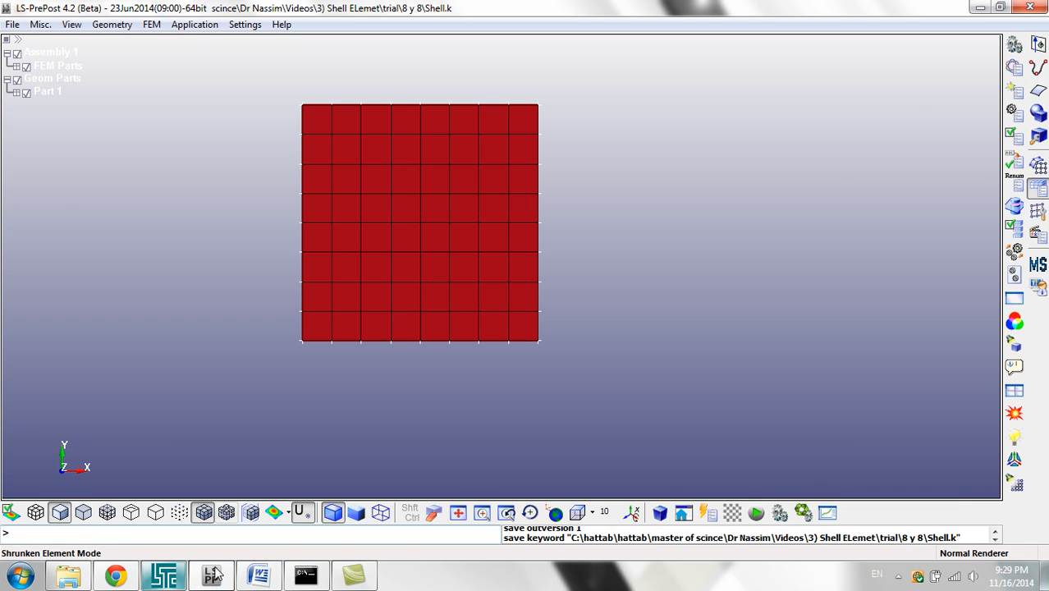
Step: Switch to LS-DYNA Program Manager and choose Shell.k from the trial\8 y 8 folder as the analysis input file
{"action": "left_click", "coordinate": [173, 579]}
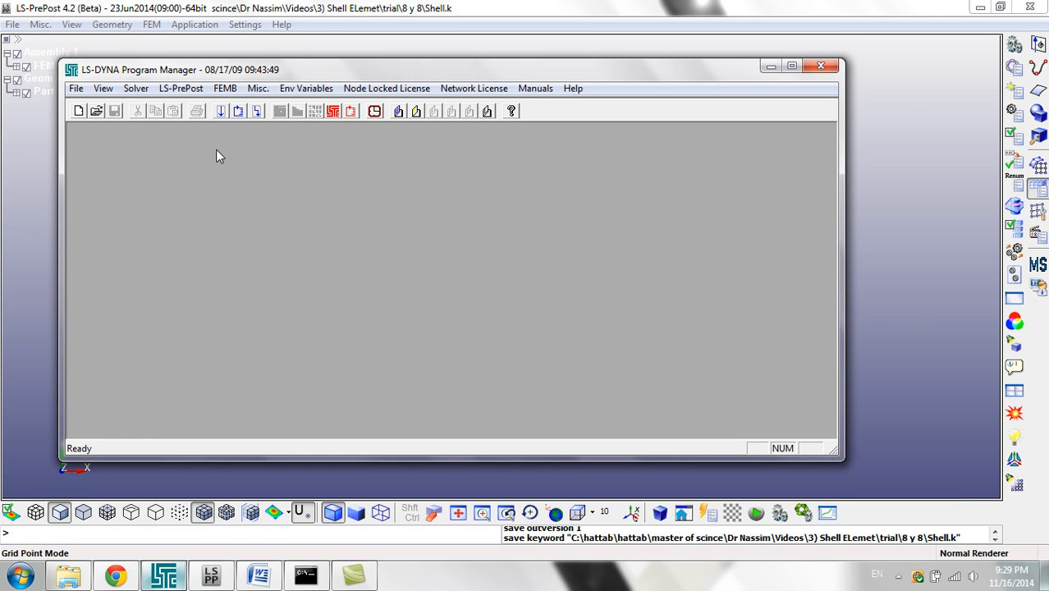
{"action": "left_click", "coordinate": [221, 112]}
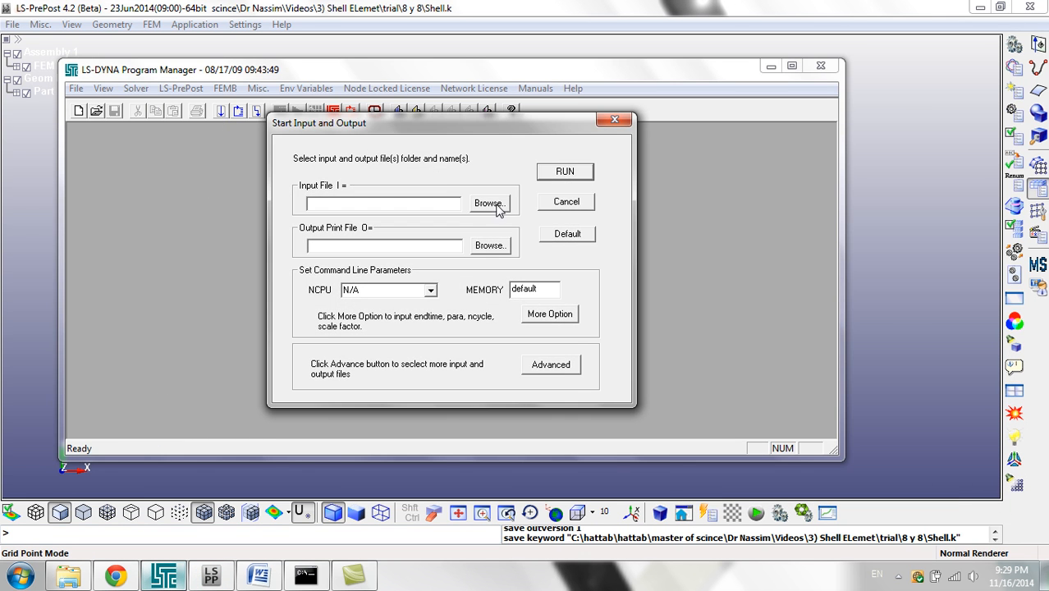
{"action": "left_click", "coordinate": [490, 204]}
{"action": "left_click", "coordinate": [549, 135]}
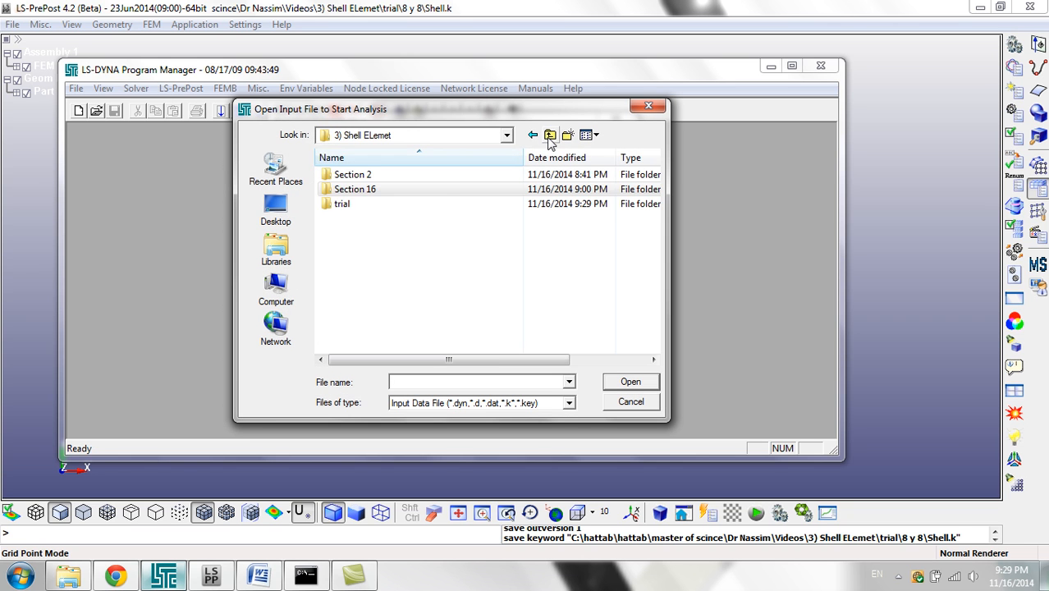
{"action": "double_click", "coordinate": [384, 205]}
{"action": "double_click", "coordinate": [386, 176]}
{"action": "double_click", "coordinate": [343, 175]}
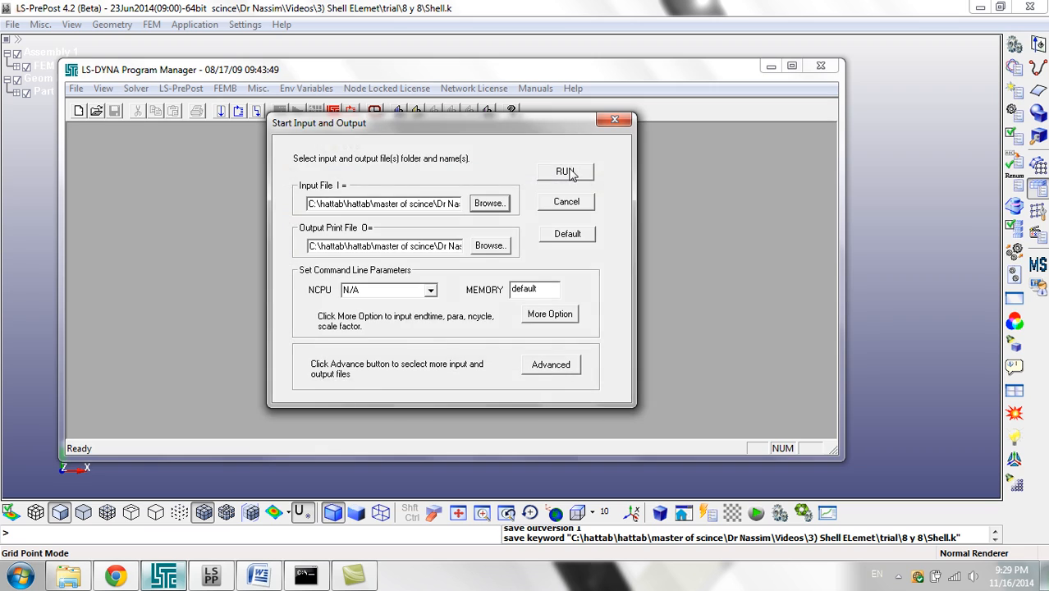
Step: Run the Shell.k analysis, and close the solver window and LS-DYNA Program Manager when it finishes
{"action": "left_click", "coordinate": [569, 167]}
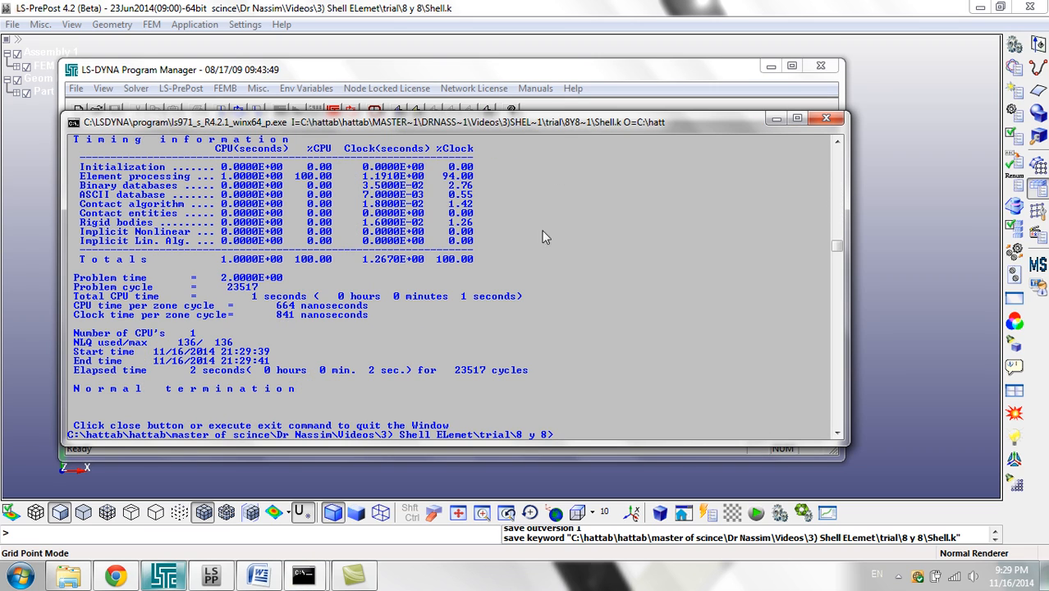
{"action": "left_click", "coordinate": [827, 119]}
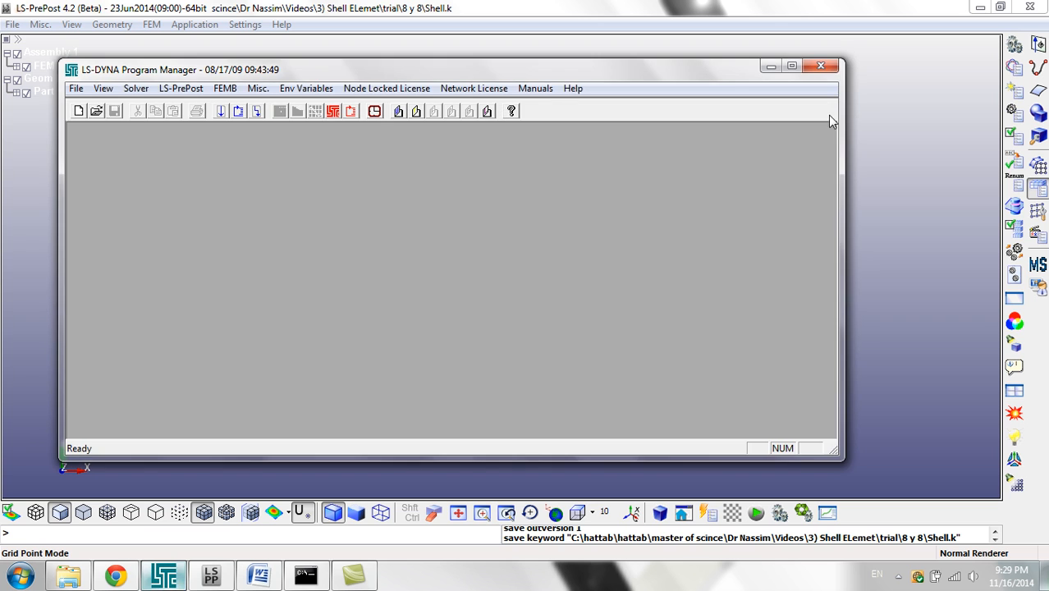
{"action": "left_click", "coordinate": [820, 66]}
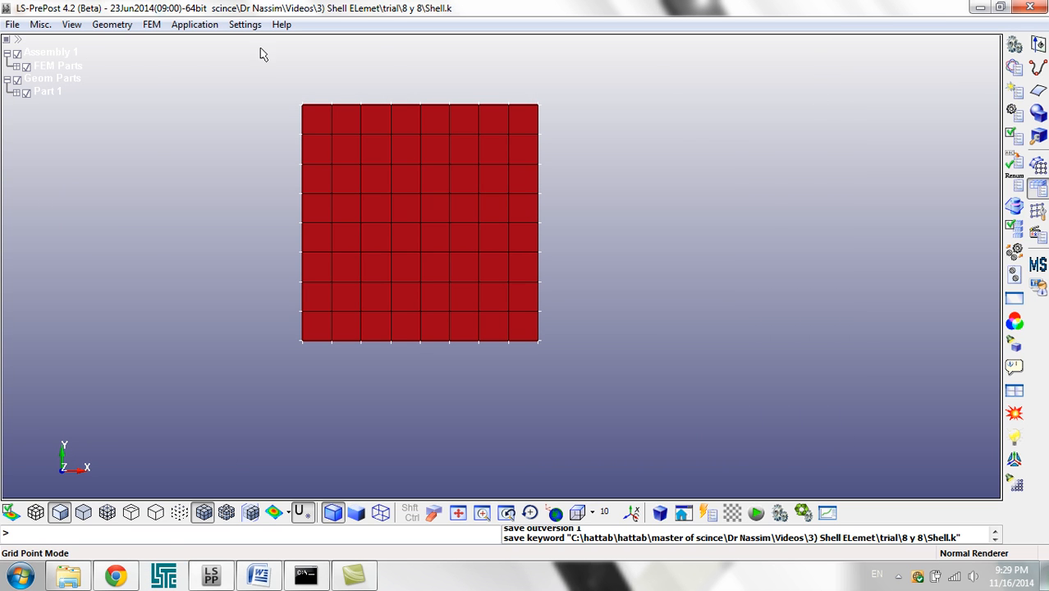
Step: Open the d3plot LS-DYNA binary plot from the 8 y 8 folder in LS-PrePost
{"action": "left_click", "coordinate": [13, 25]}
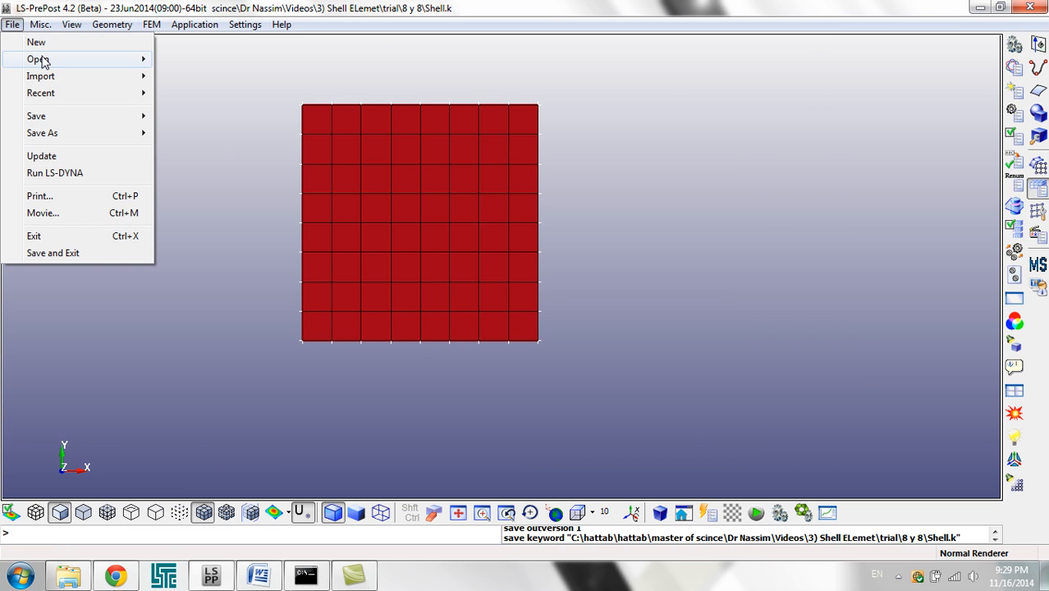
{"action": "mouse_move", "coordinate": [41, 60]}
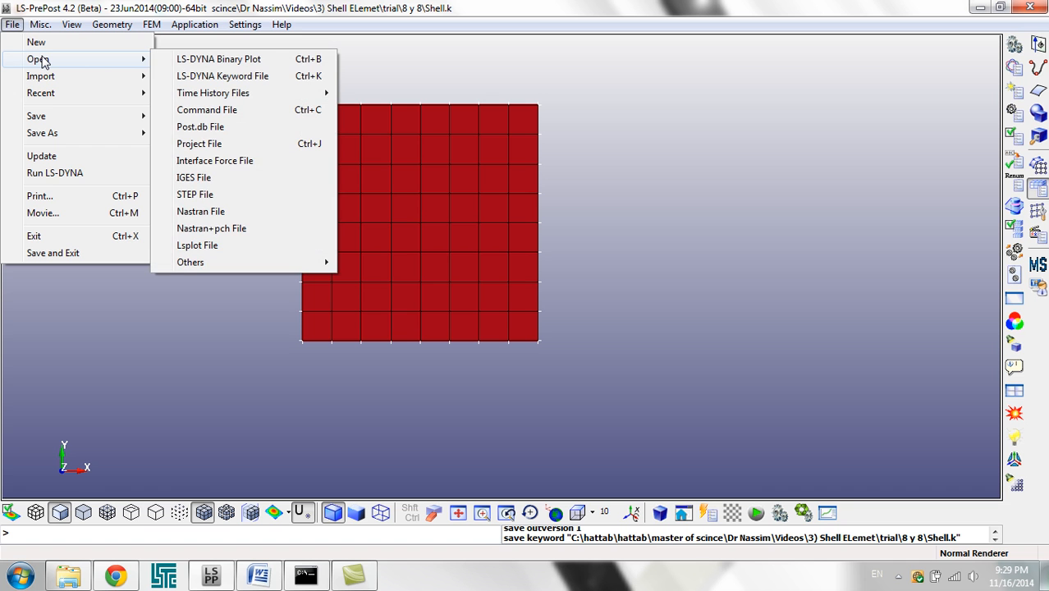
{"action": "left_click", "coordinate": [250, 61]}
{"action": "double_click", "coordinate": [172, 139]}
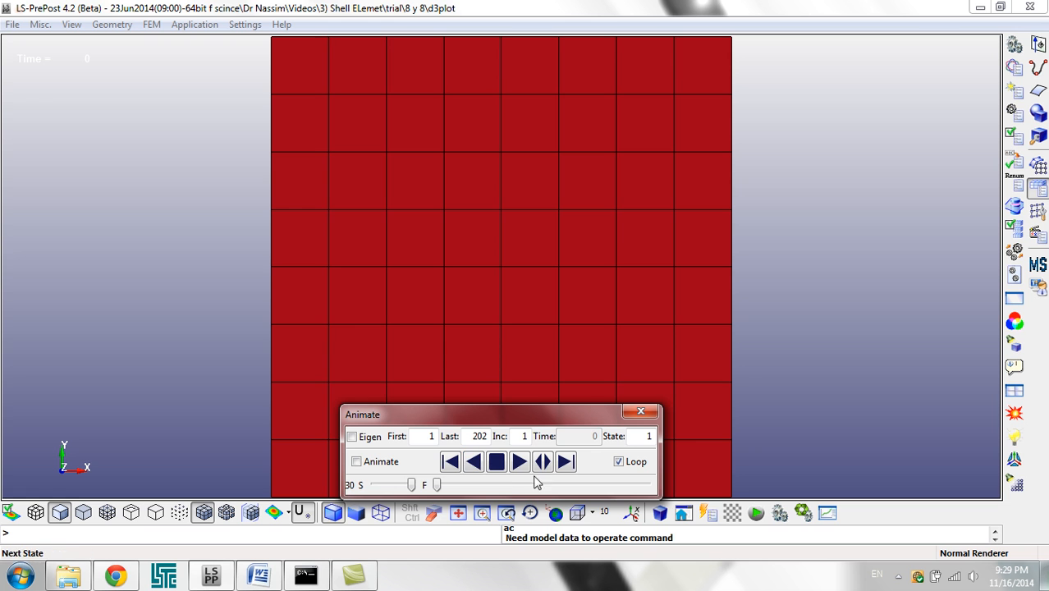
Step: Turn the plate to a tilted 3D view clear of the Animate dialog and play the result animation forward
{"action": "left_click_drag", "start_coordinate": [513, 336], "coordinate": [613, 137]}
{"action": "left_click_drag", "start_coordinate": [583, 365], "coordinate": [814, 379], "text": "ctrl"}
{"action": "scroll", "coordinate": [694, 380], "scroll_direction": "down", "scroll_amount": 2}
{"action": "middle_click_drag", "start_coordinate": [664, 367], "coordinate": [510, 304], "text": "ctrl"}
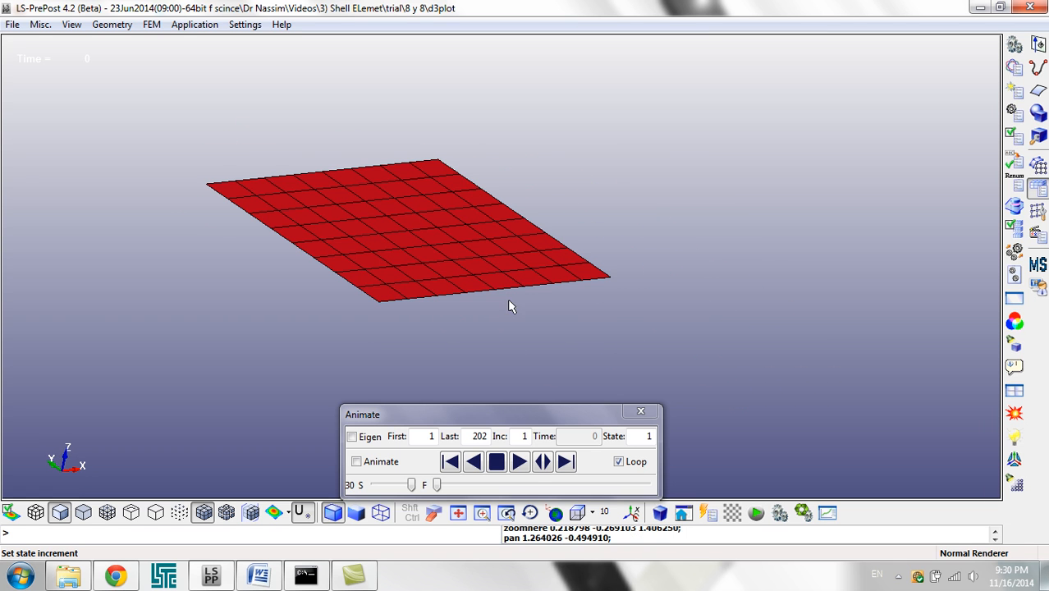
{"action": "left_click", "coordinate": [519, 464]}
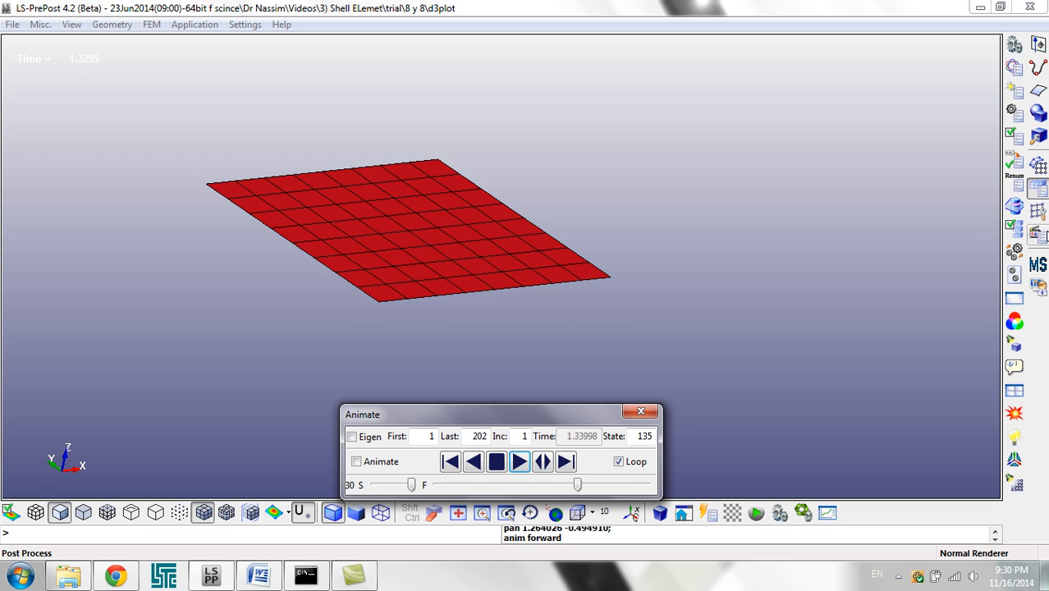
Step: Apply a displacement scale factor of 1000 to the plate part in the post-processing display settings, and view the exaggerated deflection
{"action": "left_click", "coordinate": [1039, 234]}
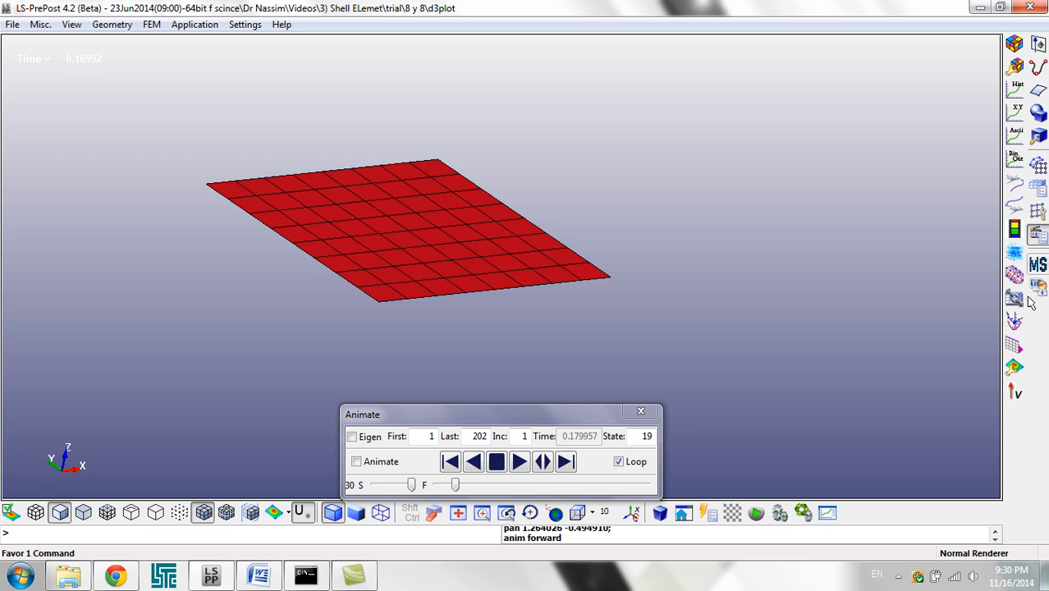
{"action": "left_click", "coordinate": [1017, 369]}
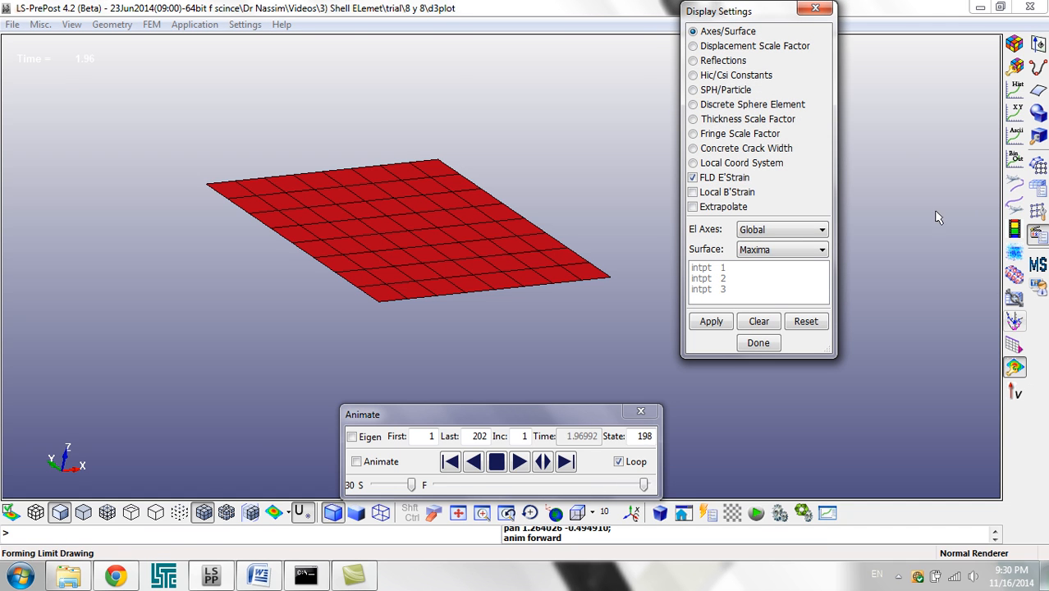
{"action": "left_click", "coordinate": [748, 46]}
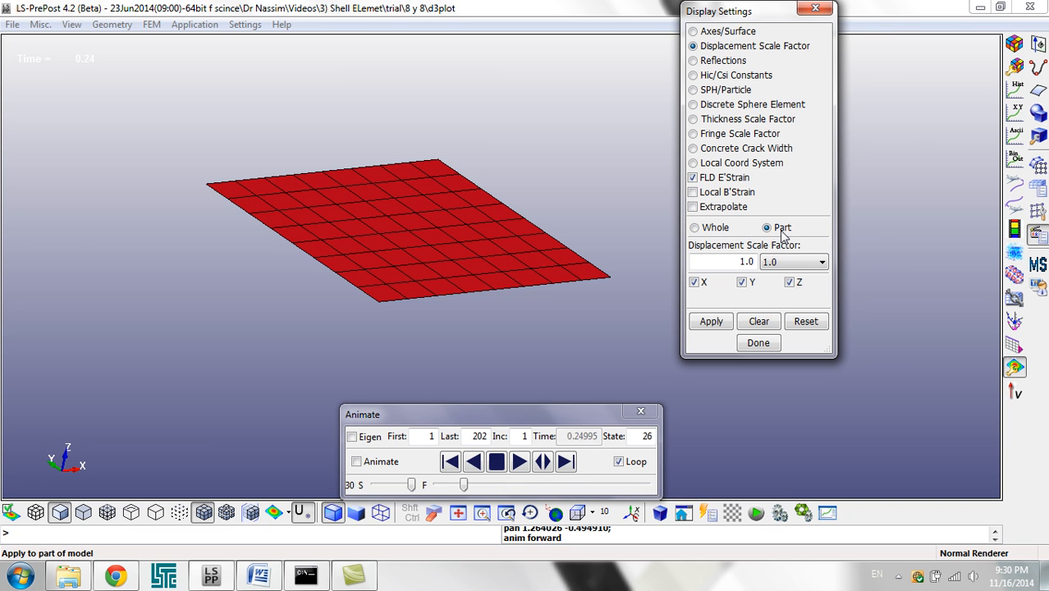
{"action": "left_click", "coordinate": [464, 240]}
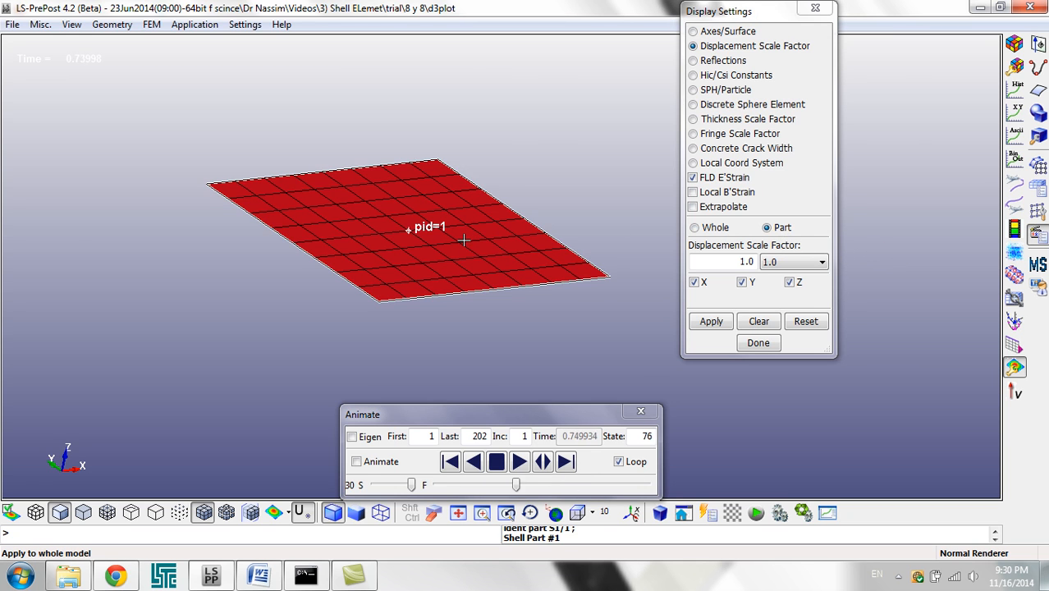
{"action": "left_click", "coordinate": [723, 263]}
{"action": "type", "text": "10"}
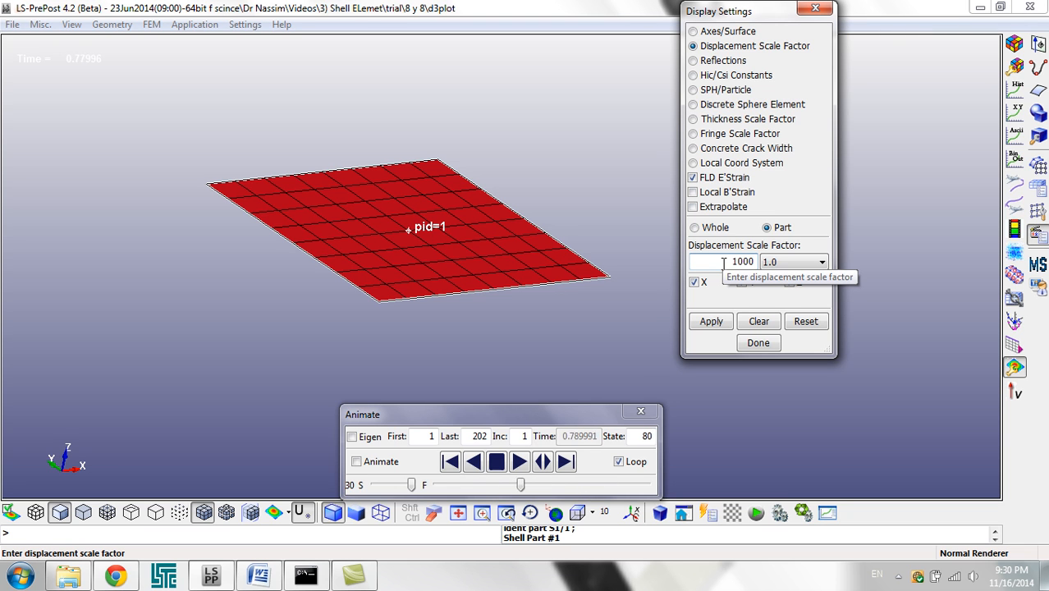
{"action": "left_click", "coordinate": [707, 321]}
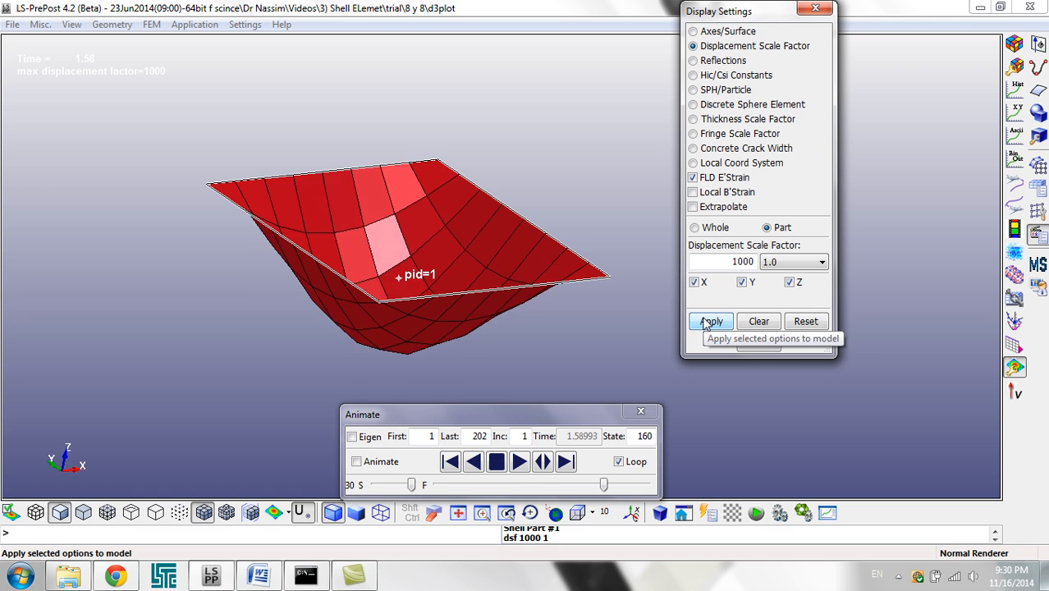
{"action": "left_click_drag", "start_coordinate": [504, 257], "coordinate": [514, 294], "text": "shift"}
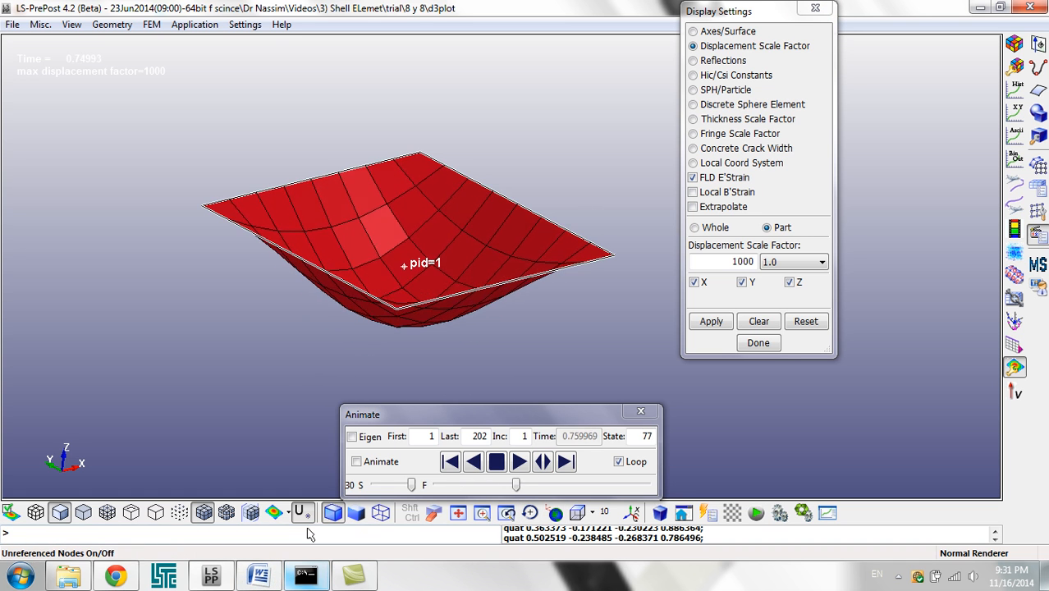
Step: Switch to the Session 3 document in Word and review the dimensioned steel plate sketch and the slab weight formula under Manual solution
{"action": "left_click", "coordinate": [258, 575]}
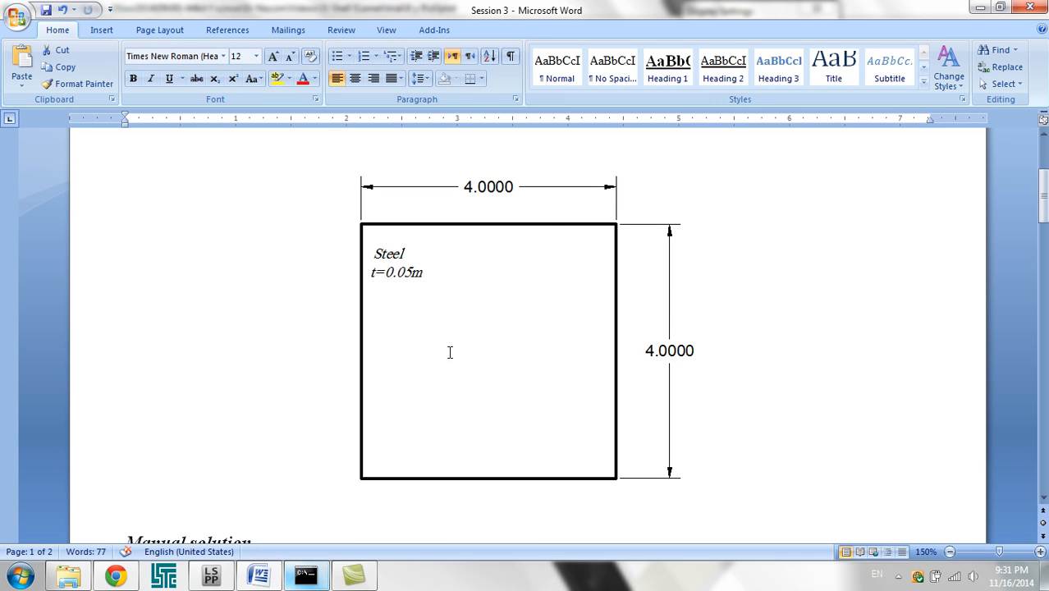
{"action": "scroll", "coordinate": [534, 262], "scroll_direction": "down", "scroll_amount": 2}
{"action": "scroll", "coordinate": [482, 267], "scroll_direction": "up", "scroll_amount": 3}
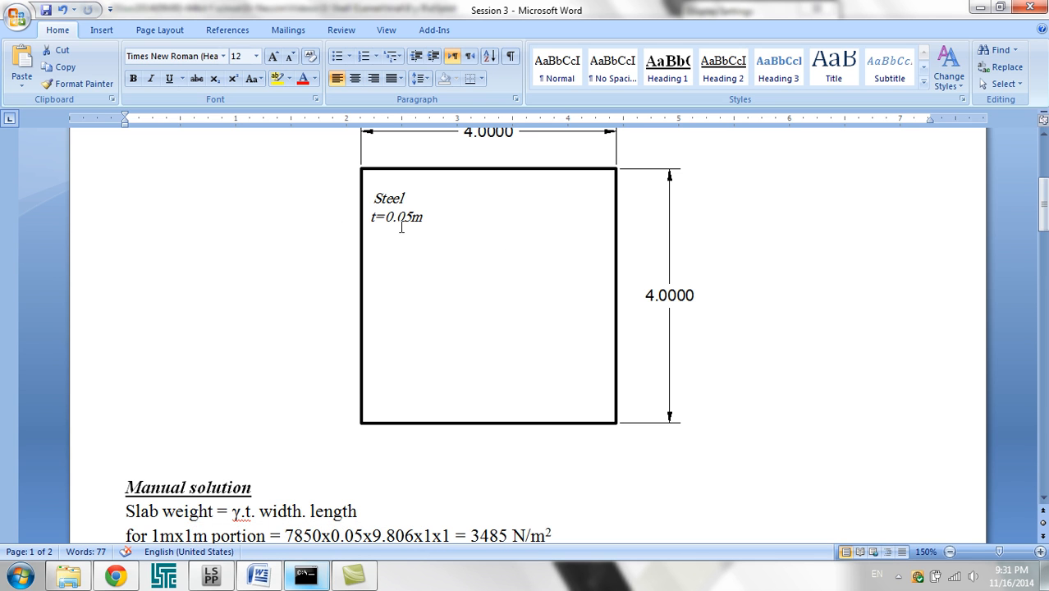
{"action": "scroll", "coordinate": [373, 261], "scroll_direction": "down", "scroll_amount": 2}
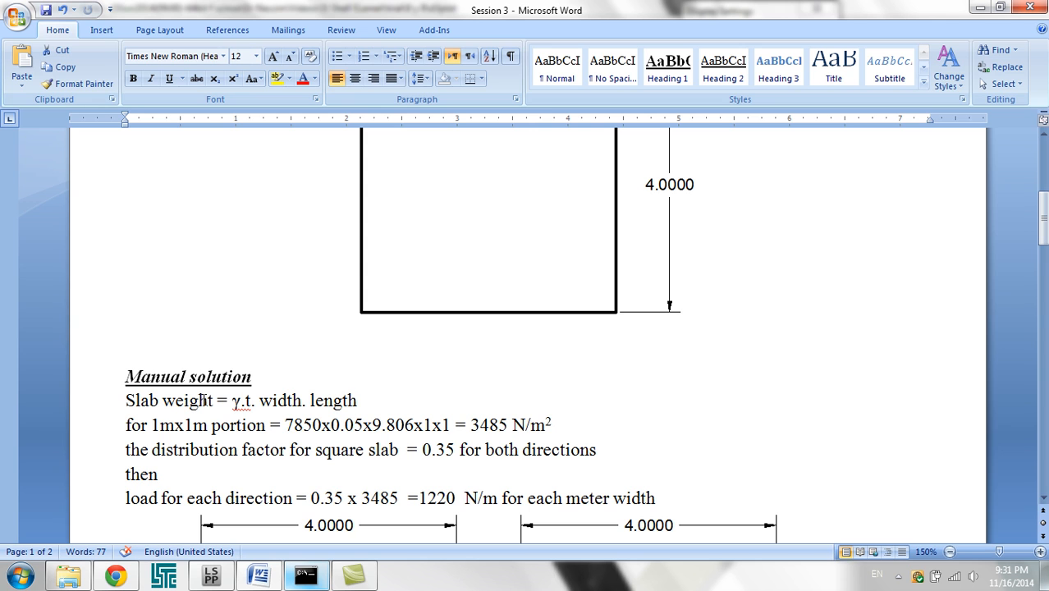
{"action": "left_click_drag", "start_coordinate": [231, 402], "coordinate": [354, 402]}
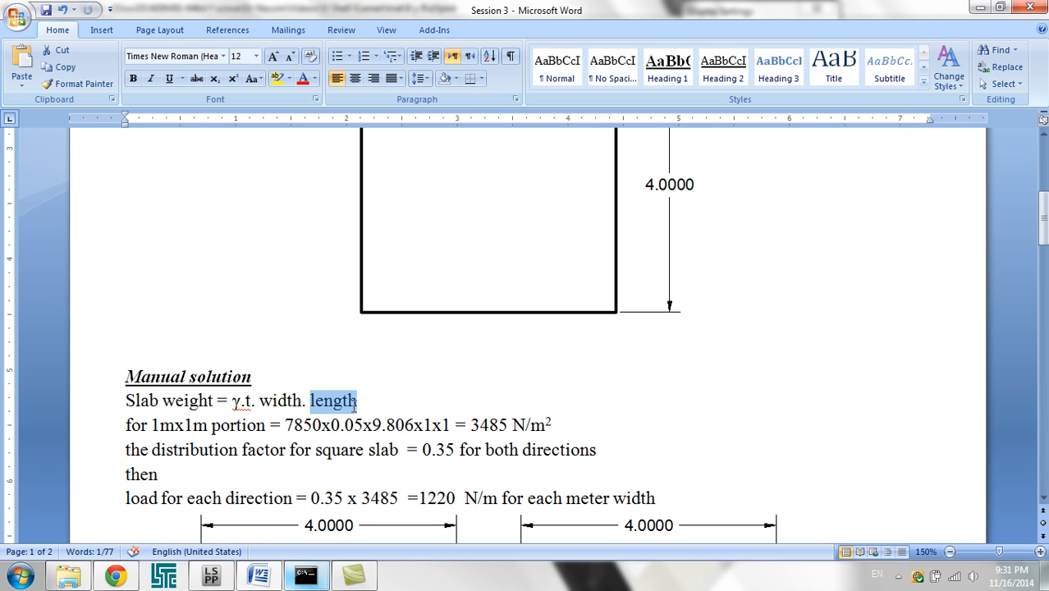
{"action": "scroll", "coordinate": [430, 272], "scroll_direction": "up", "scroll_amount": 2}
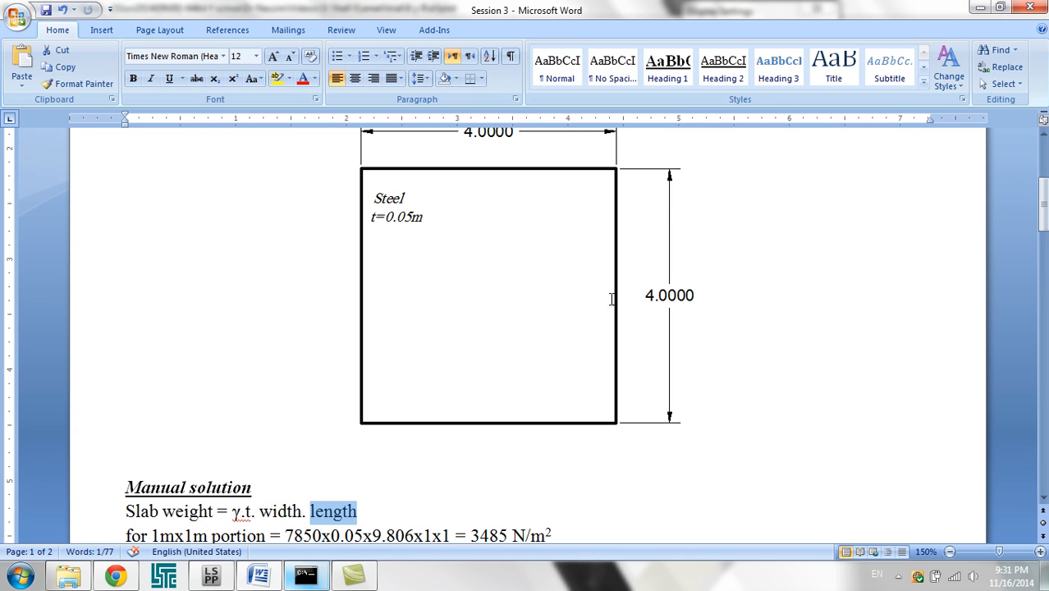
Step: Examine the one-metre strip load diagrams, the simply supported beam moment calculation and the slab weight of the 1mx1m portion
{"action": "scroll", "coordinate": [494, 293], "scroll_direction": "down", "scroll_amount": 5}
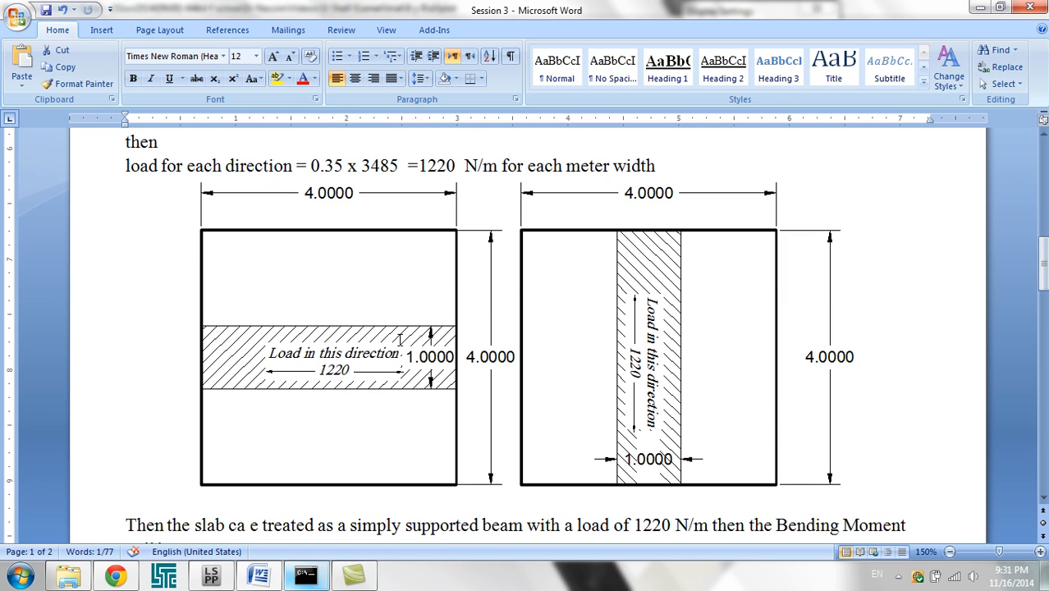
{"action": "scroll", "coordinate": [234, 343], "scroll_direction": "down", "scroll_amount": 4}
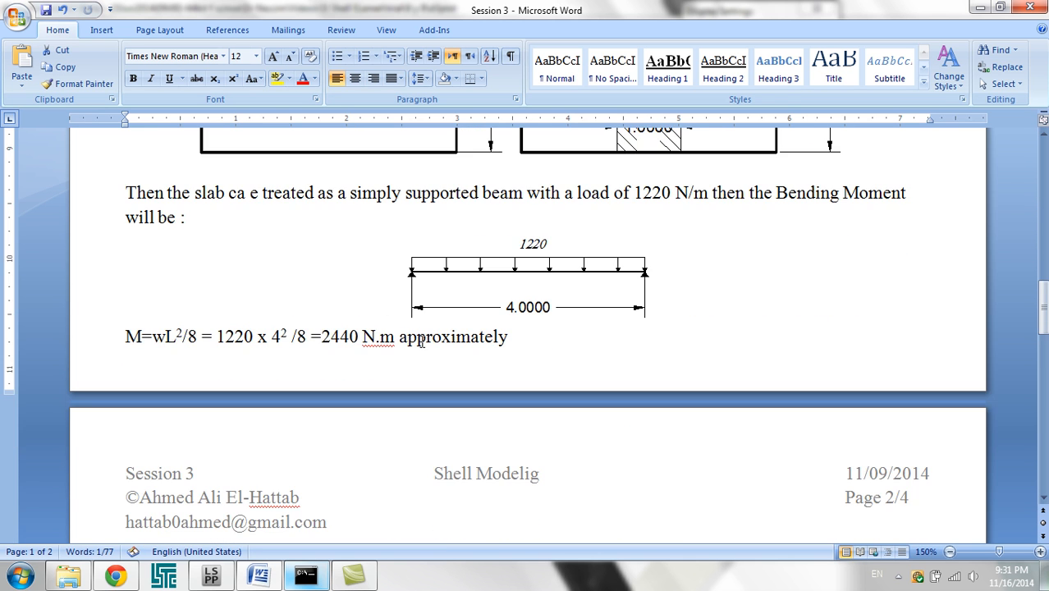
{"action": "scroll", "coordinate": [521, 281], "scroll_direction": "up", "scroll_amount": 3}
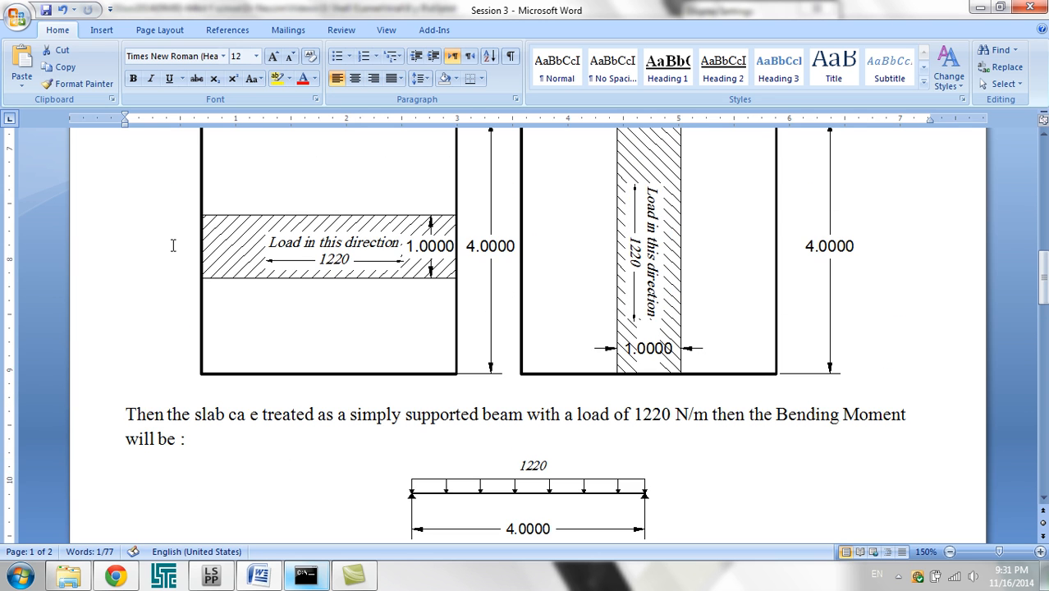
{"action": "scroll", "coordinate": [306, 262], "scroll_direction": "up", "scroll_amount": 4}
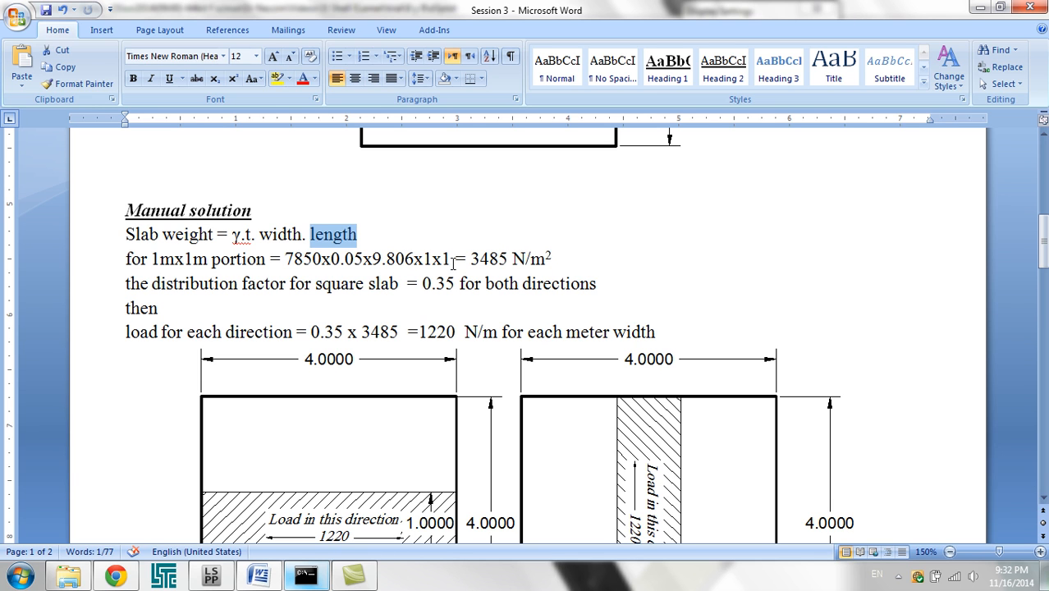
{"action": "left_click_drag", "start_coordinate": [470, 260], "coordinate": [547, 259]}
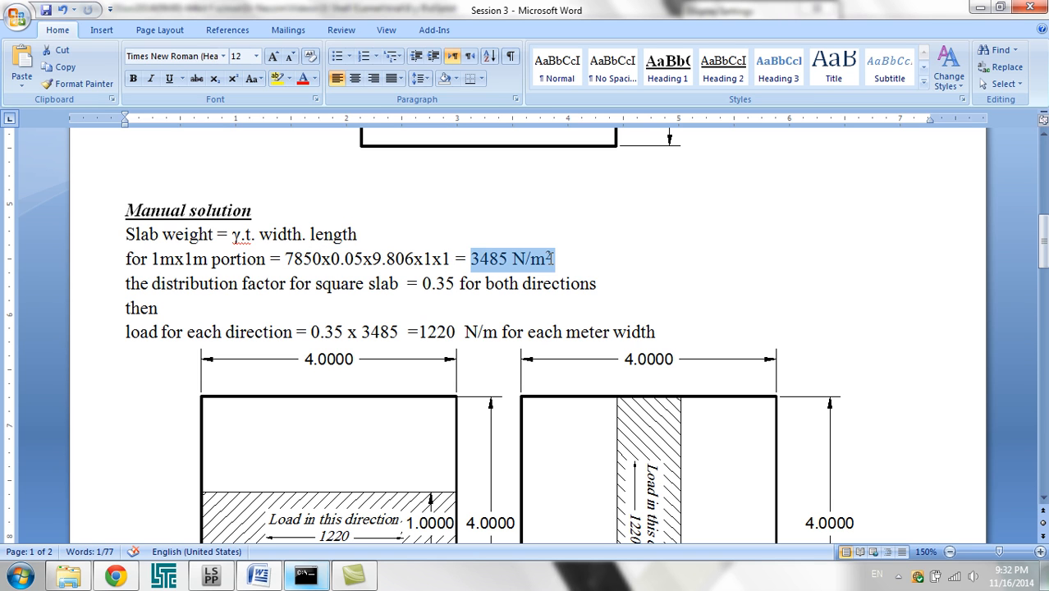
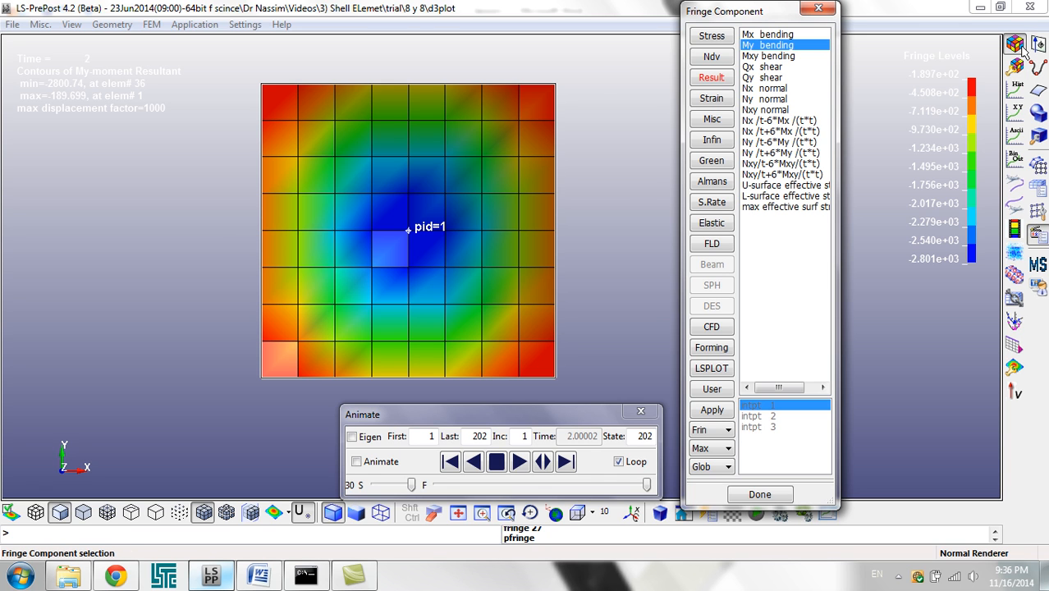
Step: Plot the Z-coordinate time history of the node at the centre of the plate, and dismiss the plot after viewing it
{"action": "left_click", "coordinate": [1018, 87]}
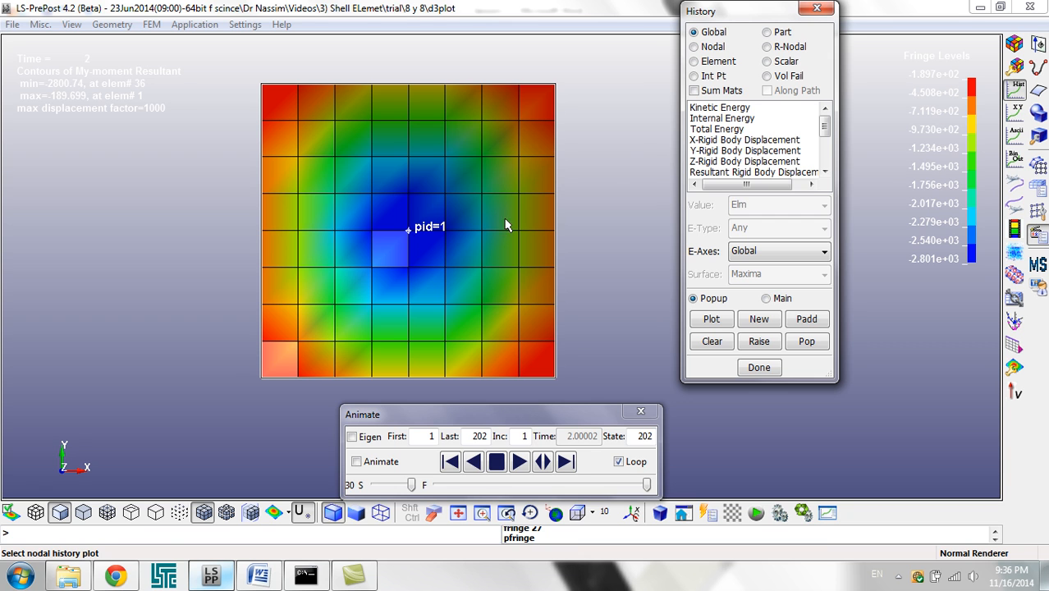
{"action": "left_click", "coordinate": [723, 49]}
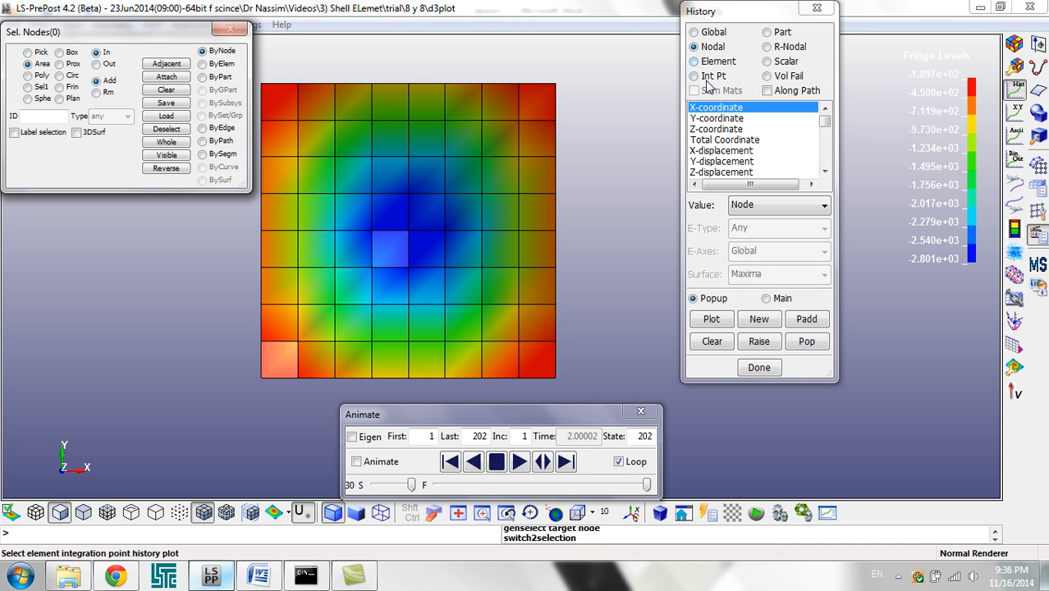
{"action": "left_click", "coordinate": [716, 128]}
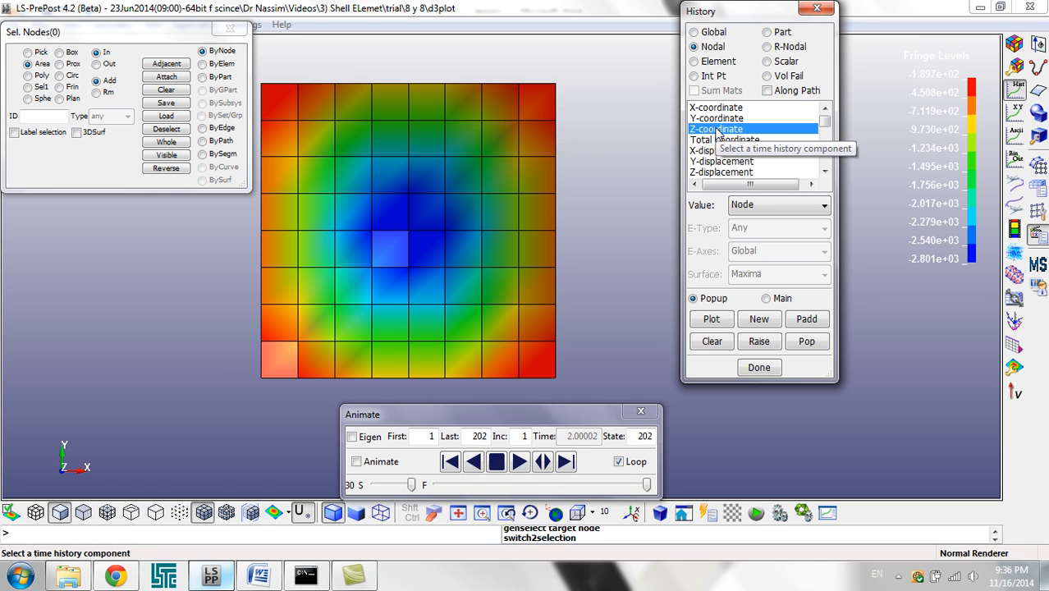
{"action": "left_click", "coordinate": [409, 232]}
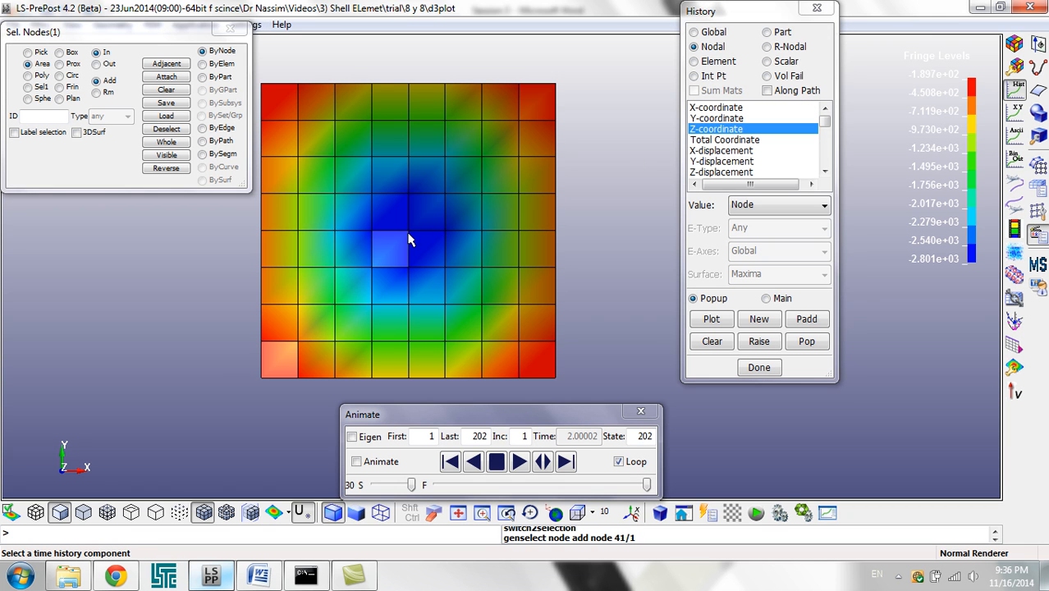
{"action": "left_click", "coordinate": [707, 320]}
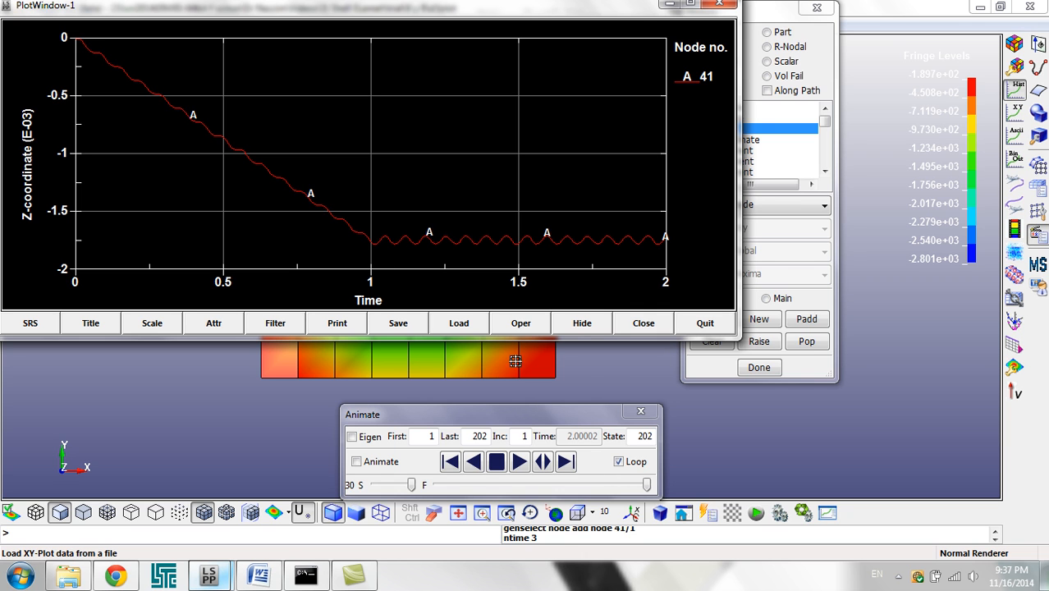
{"action": "left_click", "coordinate": [611, 373]}
Step: Add the ring of nodes around the centre node to the selection and plot their Z-coordinate histories together
{"action": "left_click_drag", "start_coordinate": [361, 288], "coordinate": [449, 173]}
{"action": "left_click", "coordinate": [710, 320]}
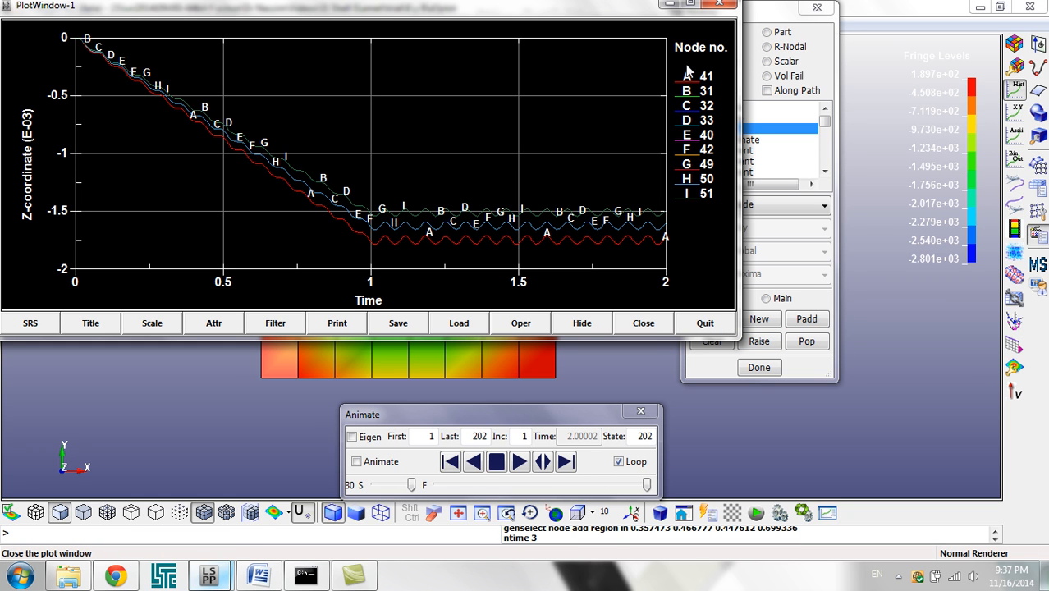
{"action": "left_click", "coordinate": [645, 376]}
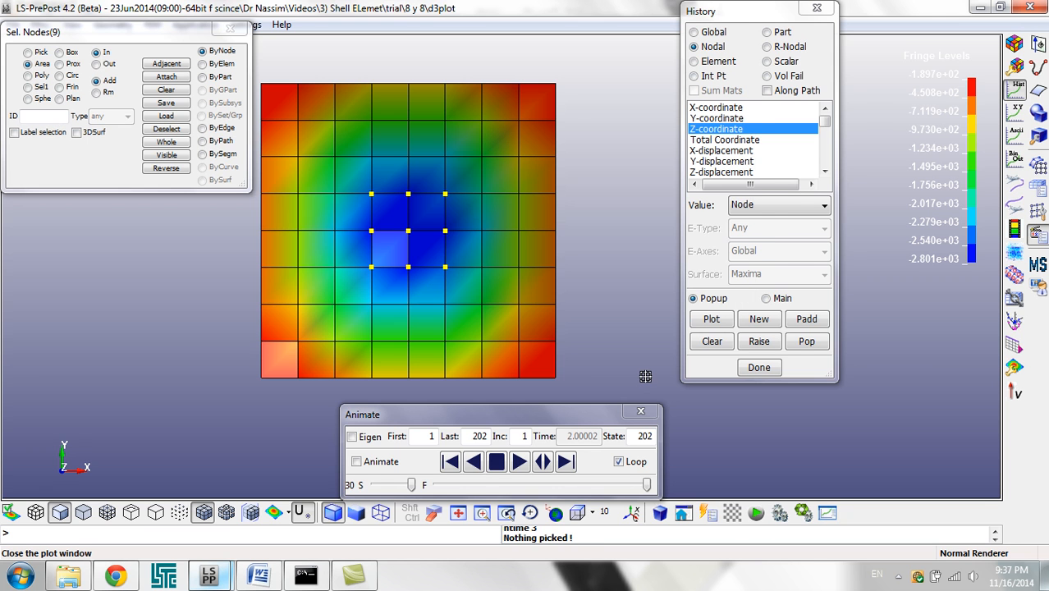
Step: Configure the history plot for element results with element type Shells and the Mx-moment Resultant component
{"action": "left_click", "coordinate": [694, 61]}
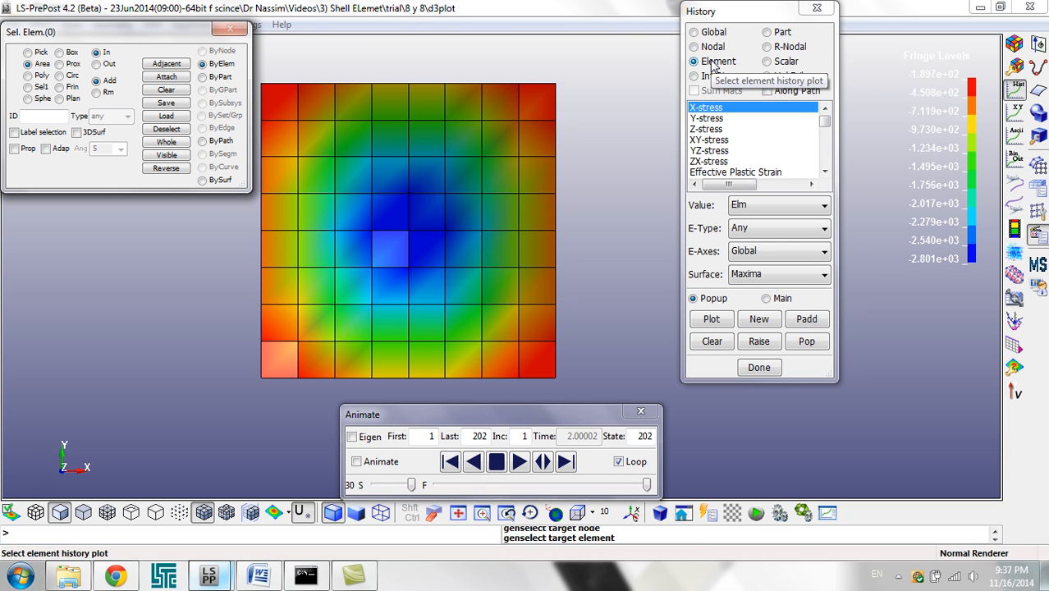
{"action": "left_click", "coordinate": [755, 230]}
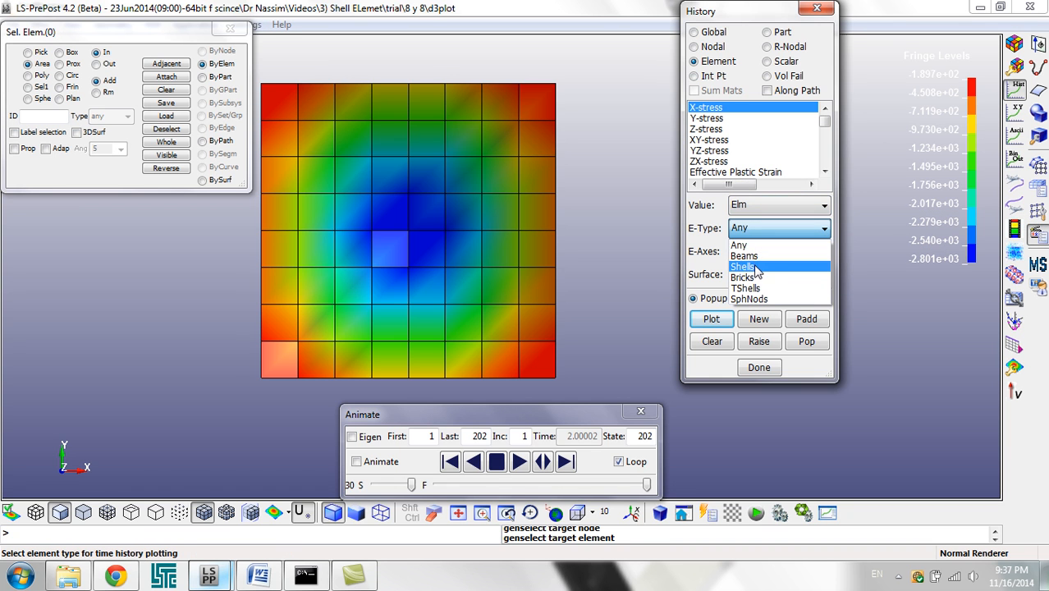
{"action": "left_click", "coordinate": [756, 268]}
{"action": "left_click_drag", "start_coordinate": [747, 132], "coordinate": [746, 136]}
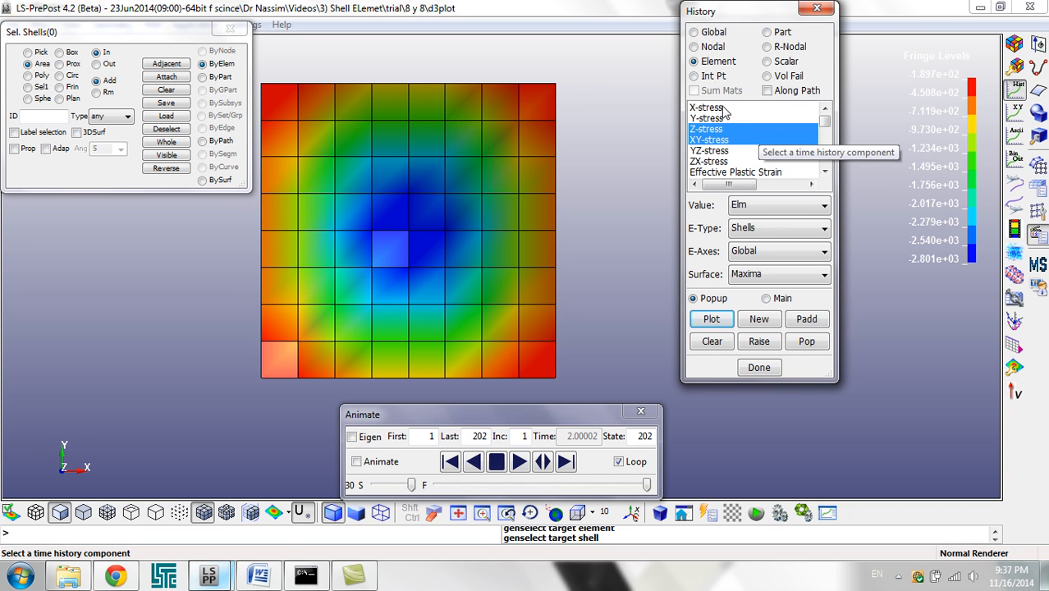
{"action": "left_click", "coordinate": [723, 108]}
{"action": "scroll", "coordinate": [724, 145], "scroll_direction": "down", "scroll_amount": 3}
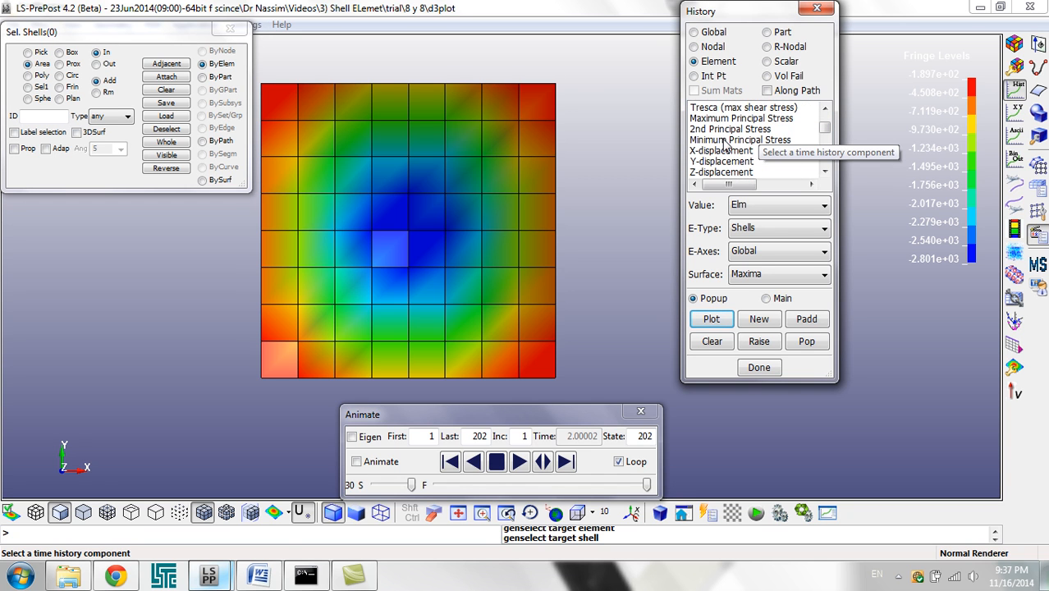
{"action": "scroll", "coordinate": [727, 144], "scroll_direction": "up", "scroll_amount": 3}
{"action": "scroll", "coordinate": [732, 145], "scroll_direction": "down", "scroll_amount": 3}
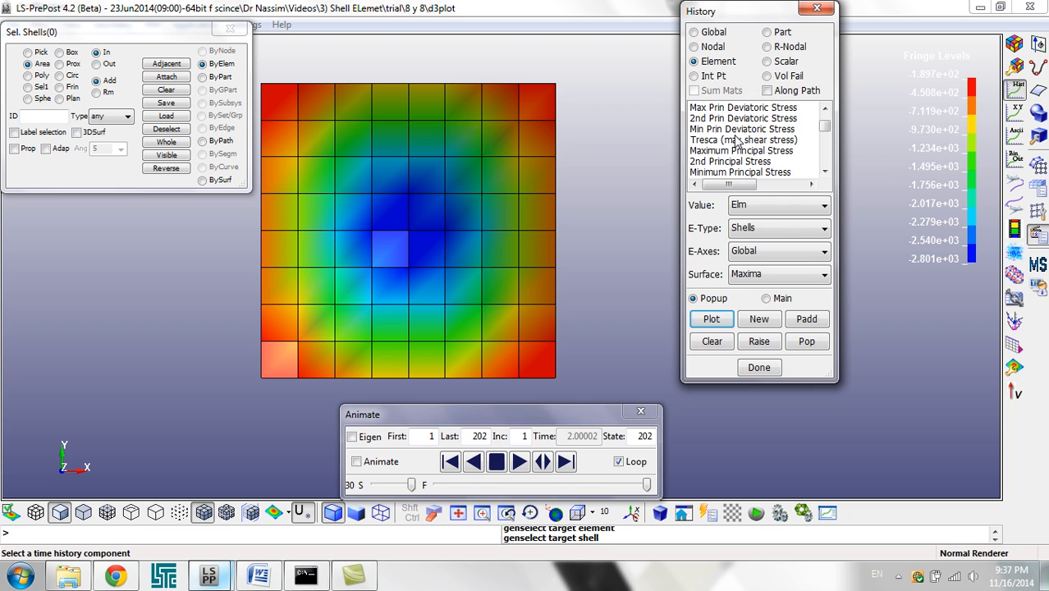
{"action": "scroll", "coordinate": [737, 144], "scroll_direction": "down", "scroll_amount": 3}
{"action": "scroll", "coordinate": [730, 141], "scroll_direction": "down", "scroll_amount": 3}
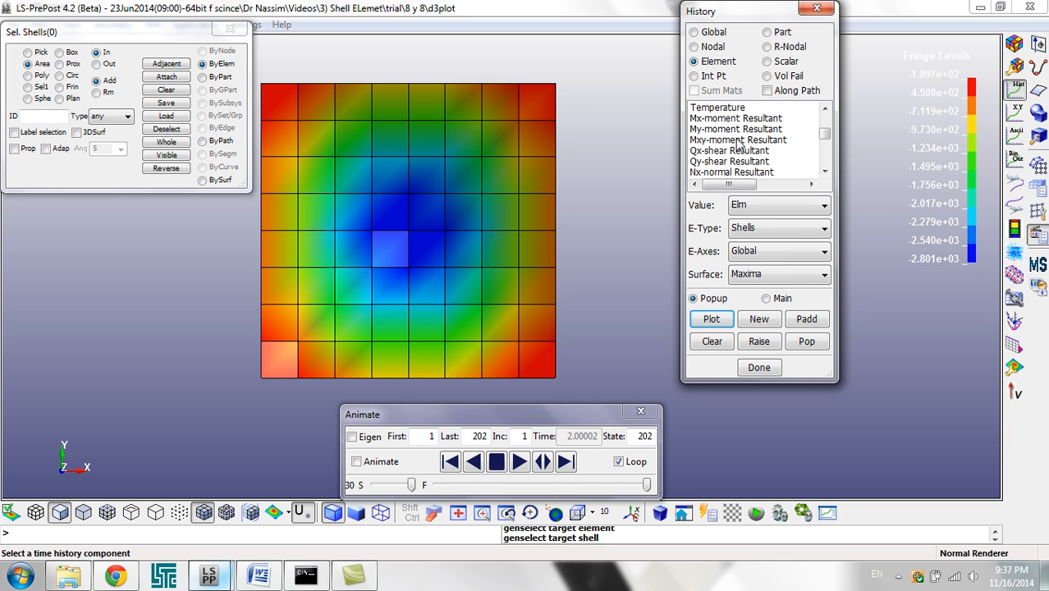
{"action": "left_click", "coordinate": [730, 119]}
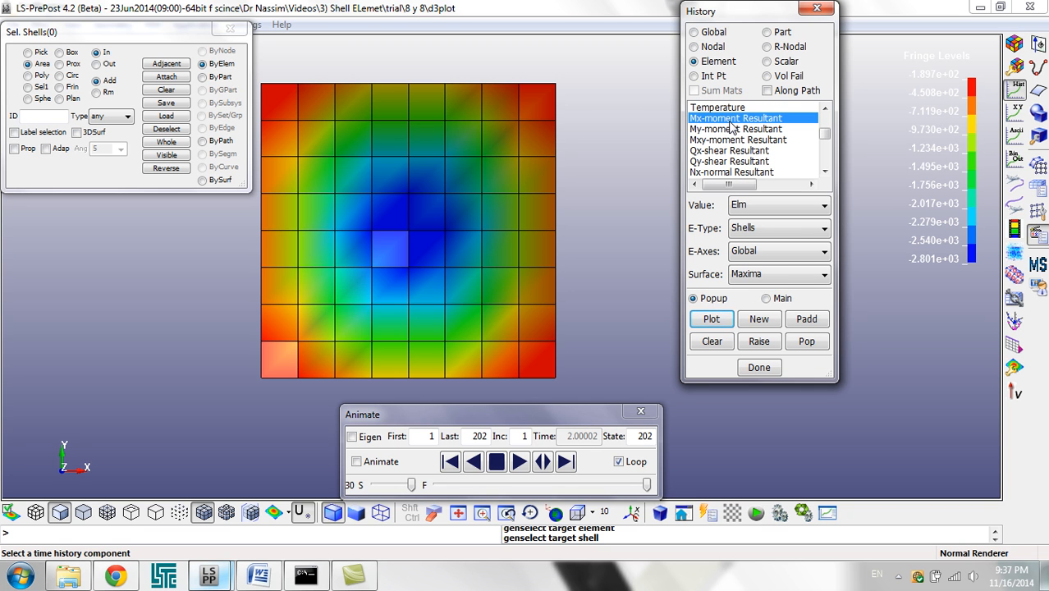
Step: Plot the Mx history of three shells between the plate centre and its upper-right corner, and read a point on the central shell's curve
{"action": "left_click", "coordinate": [437, 203]}
{"action": "left_click", "coordinate": [483, 163]}
{"action": "left_click", "coordinate": [527, 112]}
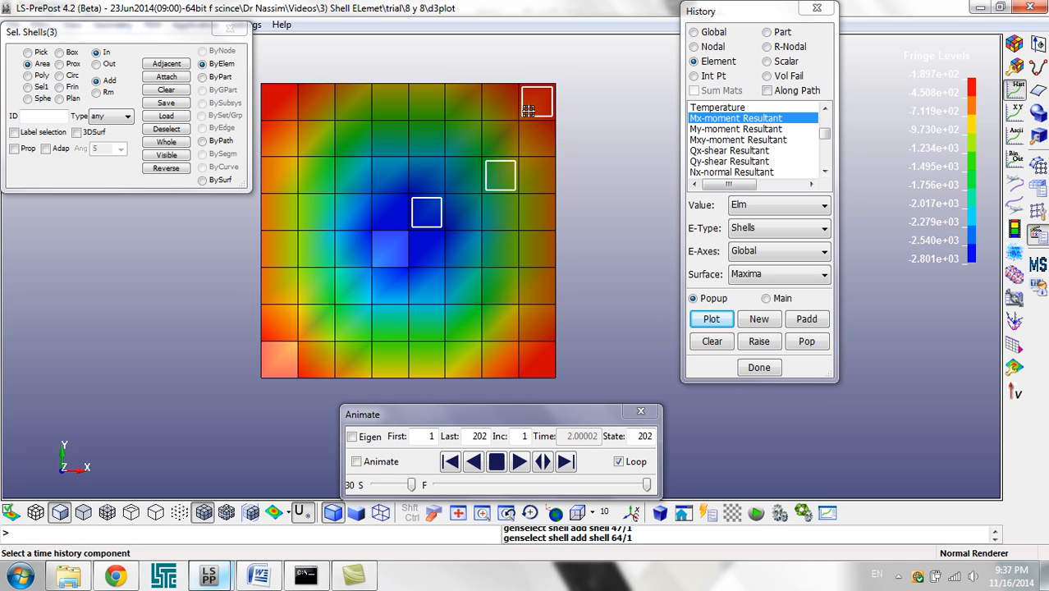
{"action": "left_click", "coordinate": [710, 319]}
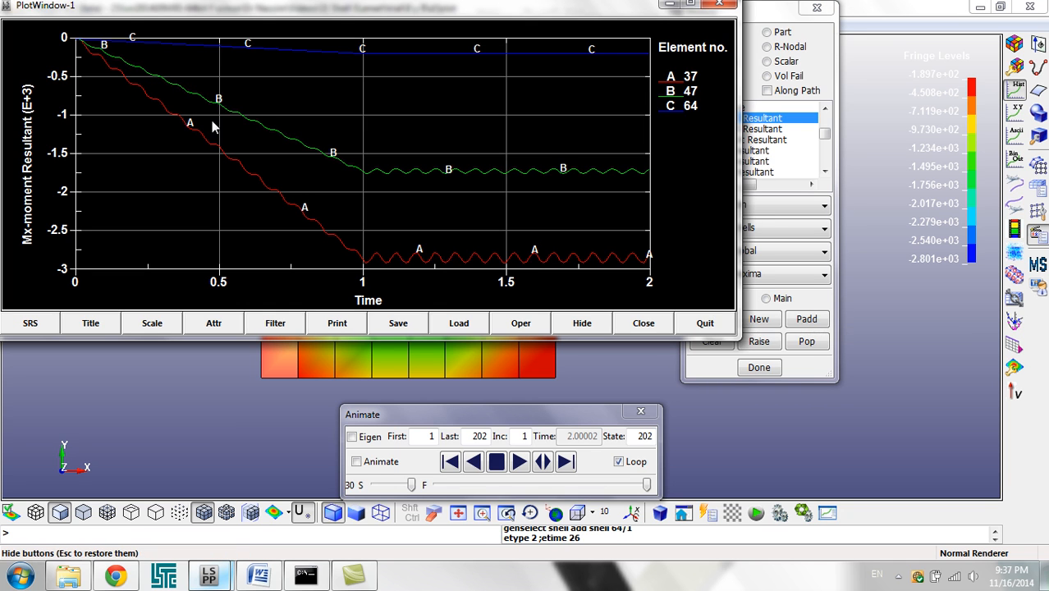
{"action": "left_click", "coordinate": [579, 262]}
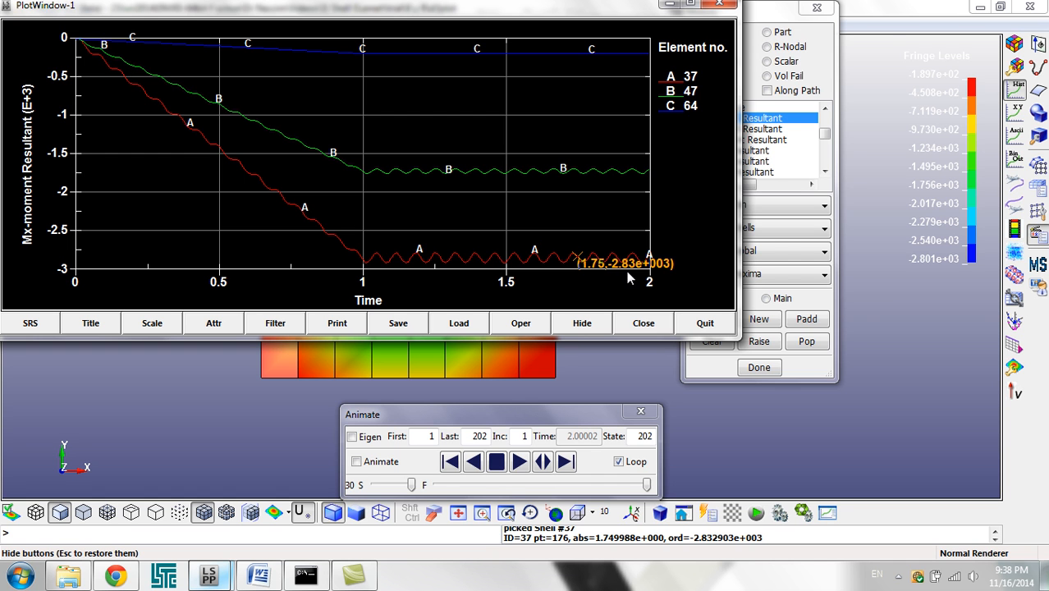
{"action": "left_click_drag", "start_coordinate": [431, 5], "coordinate": [678, 71]}
{"action": "mouse_move", "coordinate": [87, 30]}
{"action": "left_mouse_down"}
{"action": "mouse_move", "coordinate": [356, 49]}
{"action": "mouse_move", "coordinate": [95, 40]}
{"action": "left_mouse_up"}
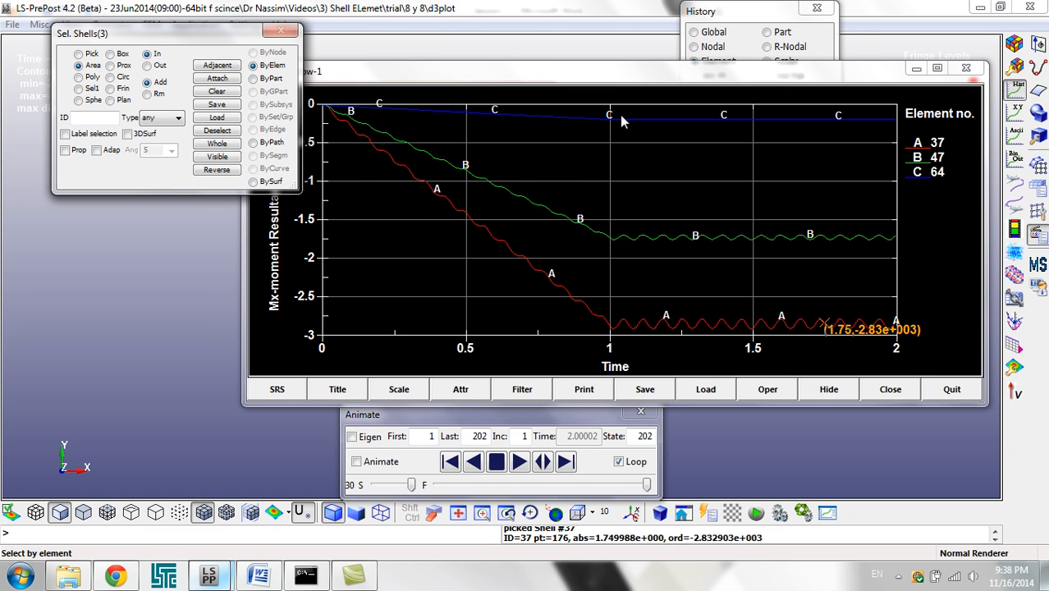
{"action": "left_click_drag", "start_coordinate": [677, 99], "coordinate": [362, 84]}
Step: Close the moment plot and all remaining result dialogs, and exit the d3plot post-processing session
{"action": "left_click", "coordinate": [654, 57]}
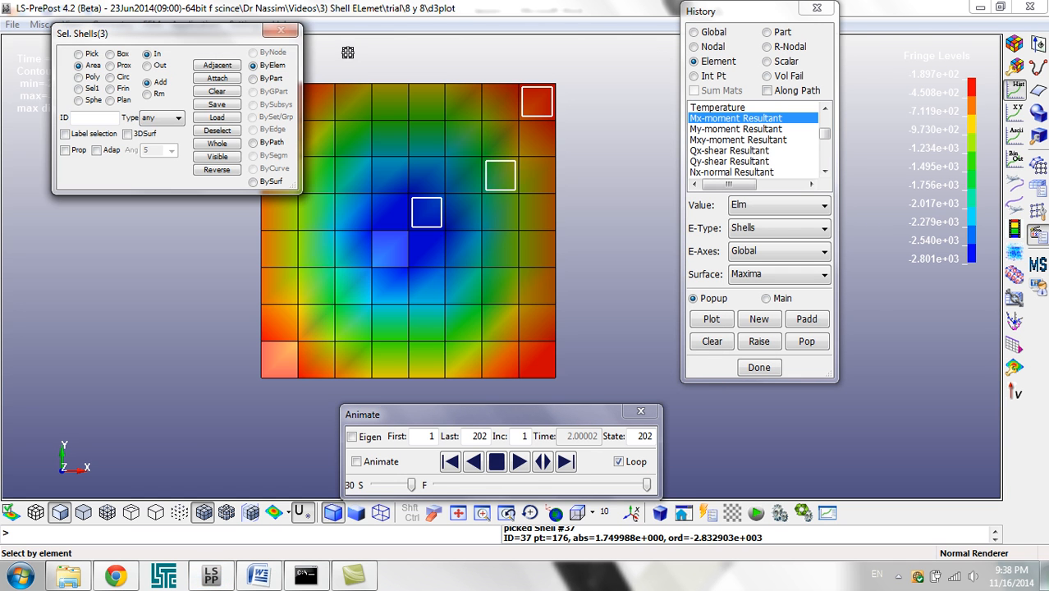
{"action": "left_click", "coordinate": [648, 412]}
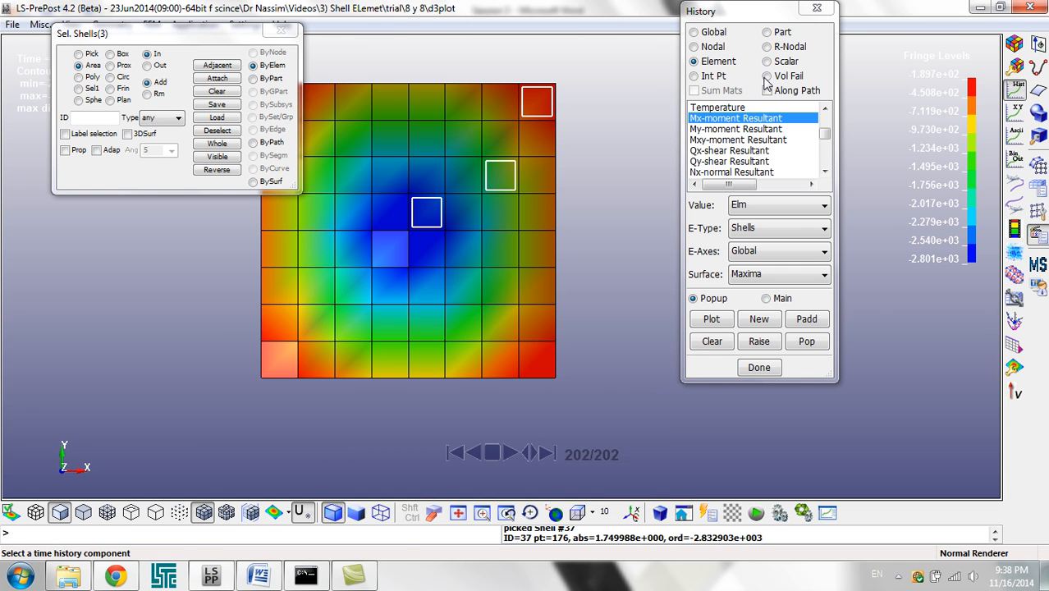
{"action": "left_click", "coordinate": [816, 7]}
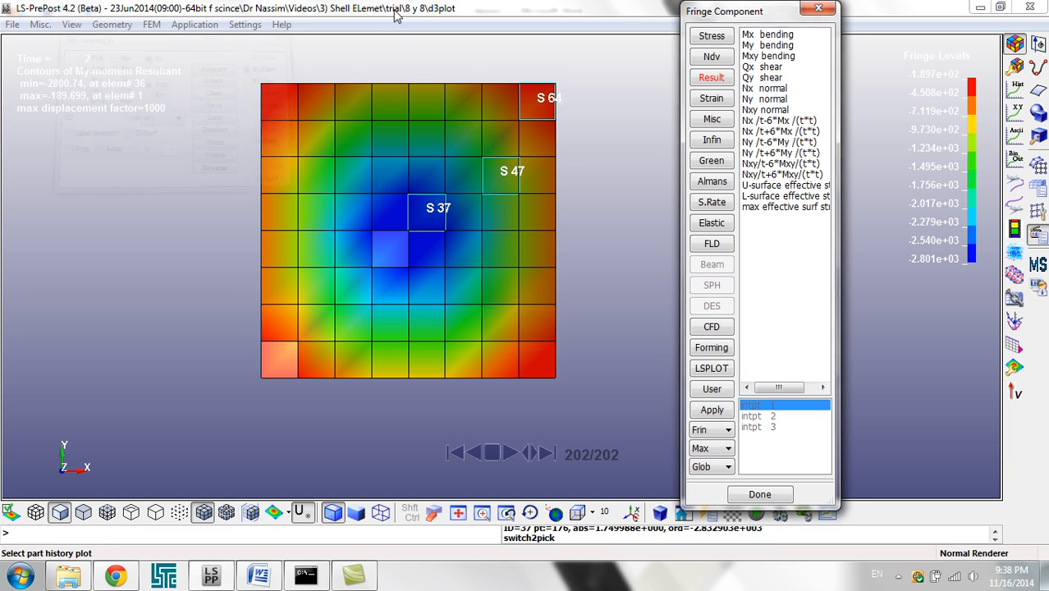
{"action": "left_click", "coordinate": [818, 9]}
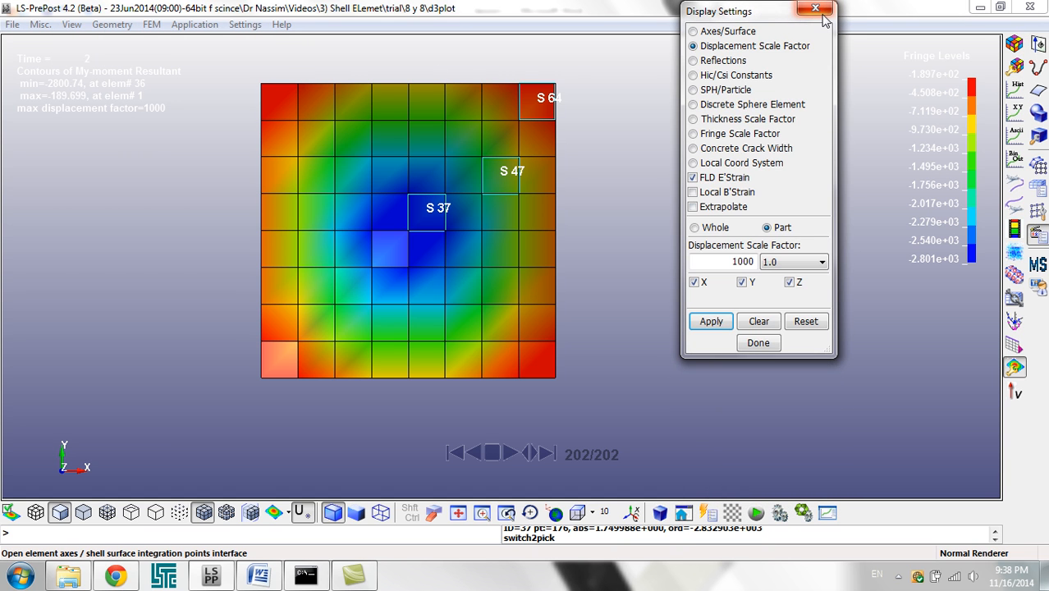
{"action": "left_click", "coordinate": [820, 11]}
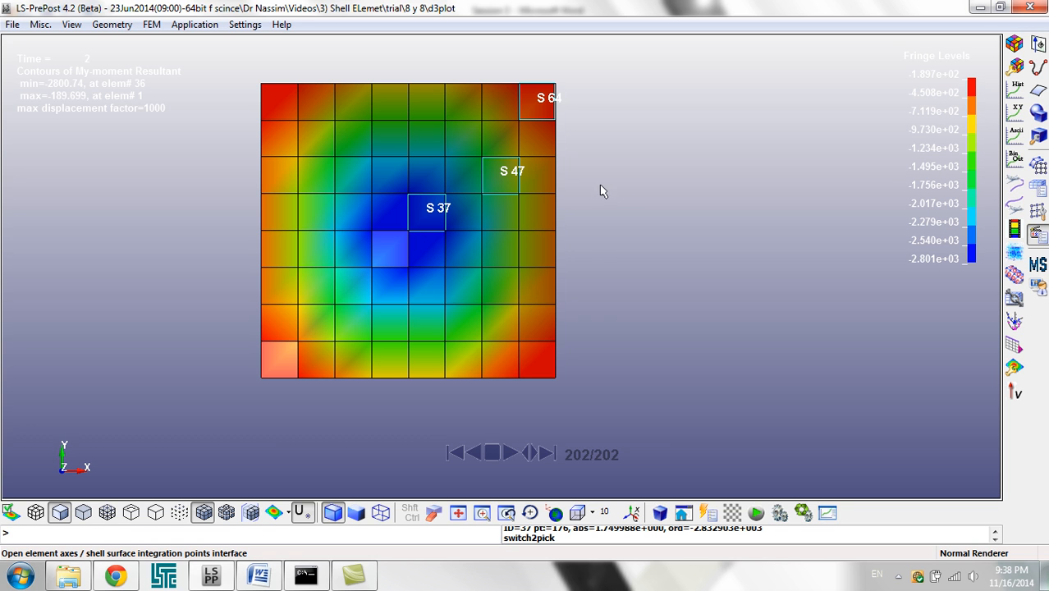
{"action": "left_click_drag", "start_coordinate": [595, 321], "coordinate": [605, 296], "text": "shift"}
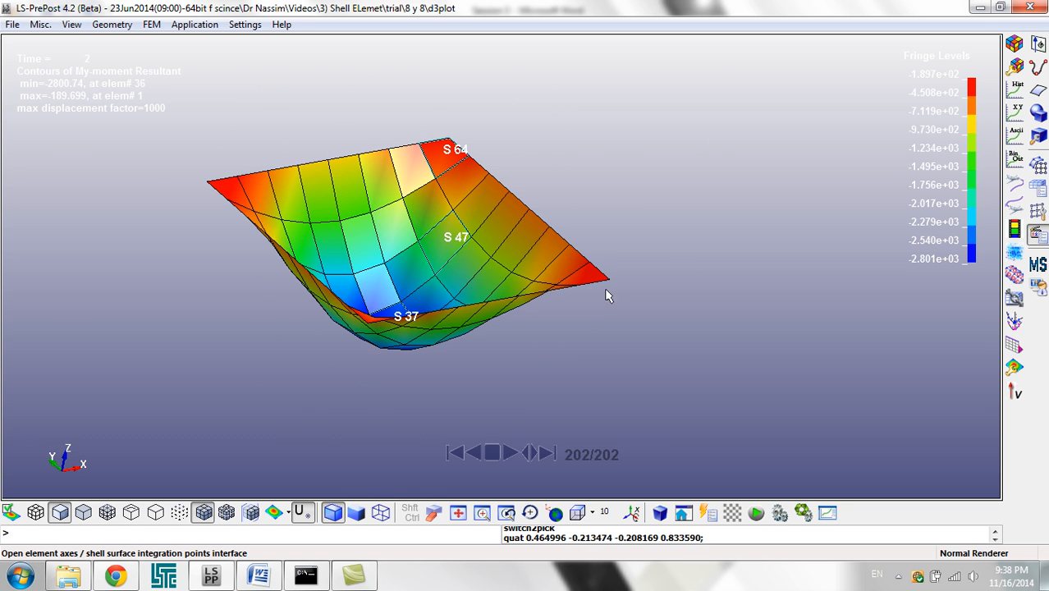
{"action": "left_click", "coordinate": [1030, 8]}
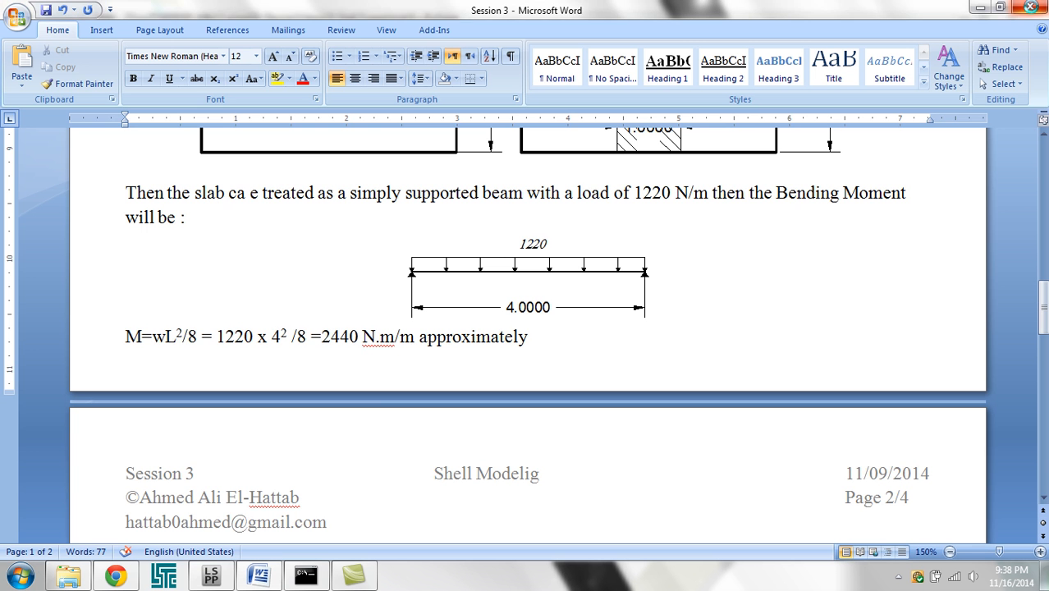
Step: Switch to Windows Explorer and duplicate the 8 y 8 folder inside the trial folder
{"action": "left_click", "coordinate": [82, 579]}
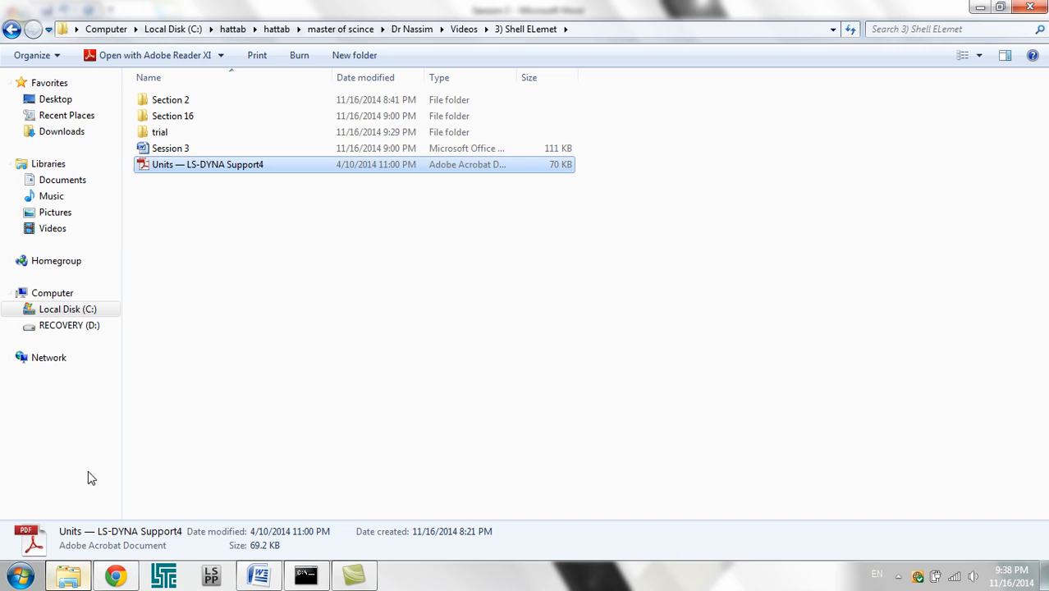
{"action": "double_click", "coordinate": [176, 137]}
{"action": "left_click", "coordinate": [183, 114]}
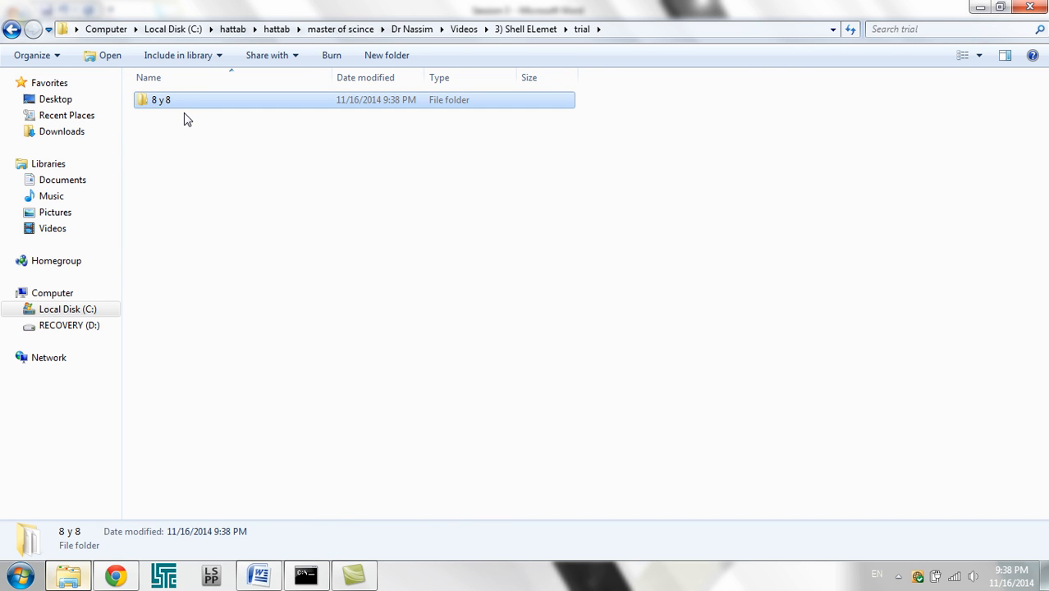
{"action": "key", "text": "ctrl+c"}
{"action": "key", "text": "ctrl+v"}
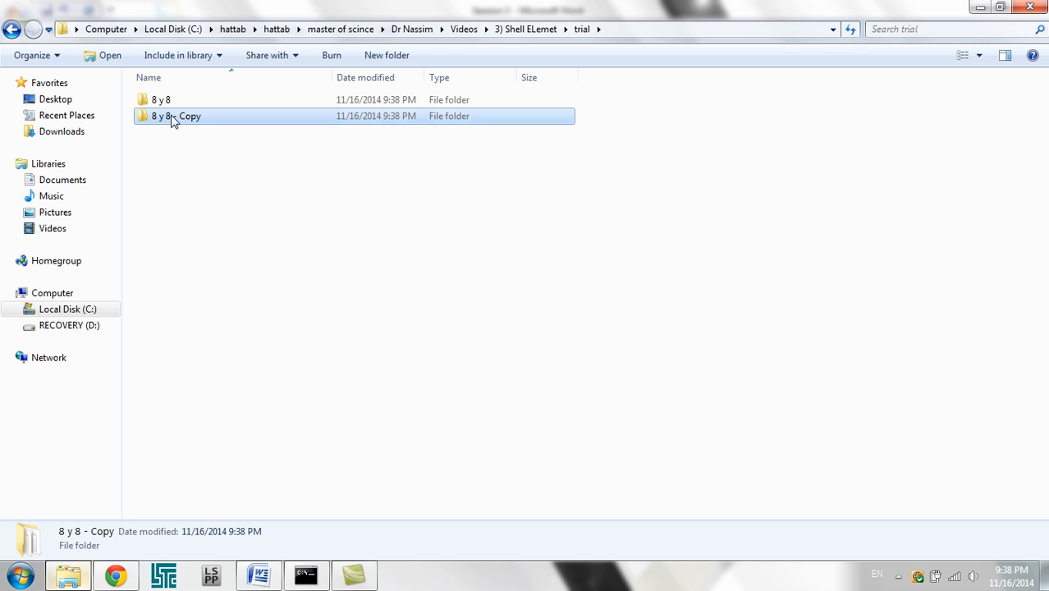
Step: Rename the copied folder as 8 y 8 elemet typr
{"action": "left_click", "coordinate": [170, 118]}
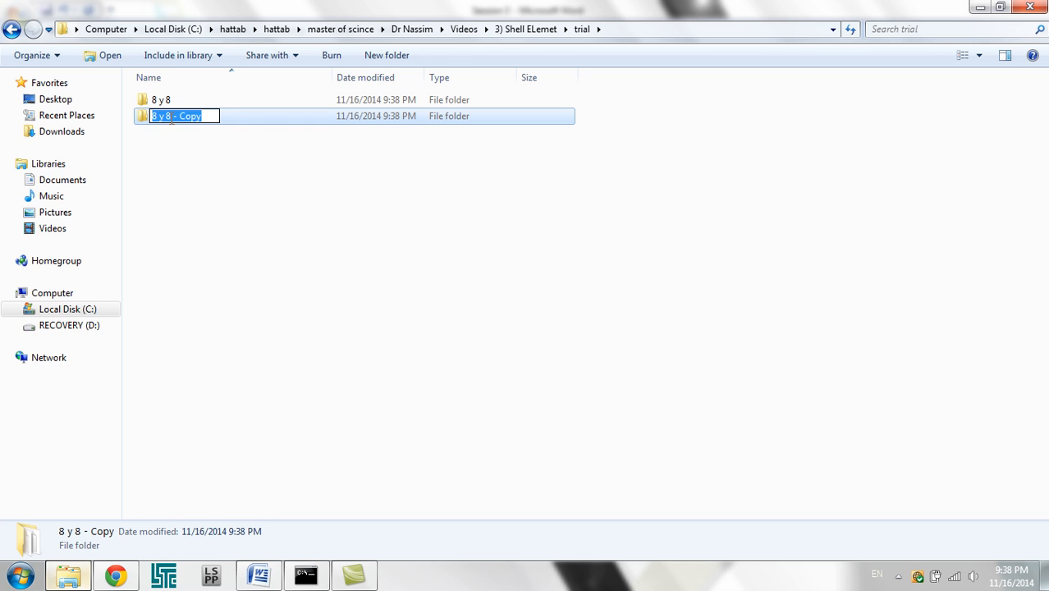
{"action": "left_click_drag", "start_coordinate": [174, 118], "coordinate": [242, 120]}
{"action": "type", "text": "ele"}
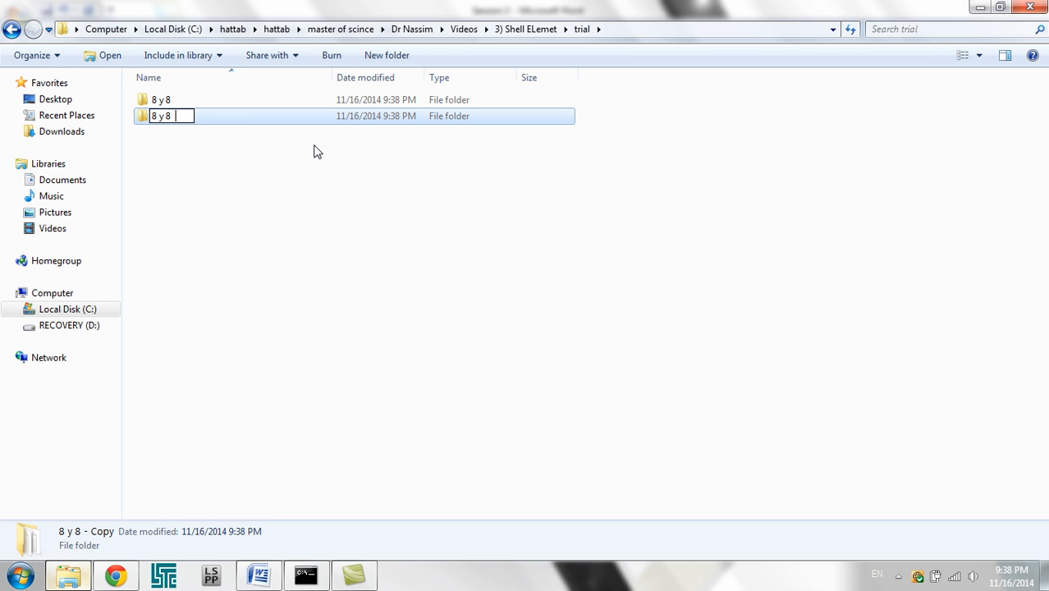
{"action": "type", "text": "met typr"}
{"action": "key", "text": "Return"}
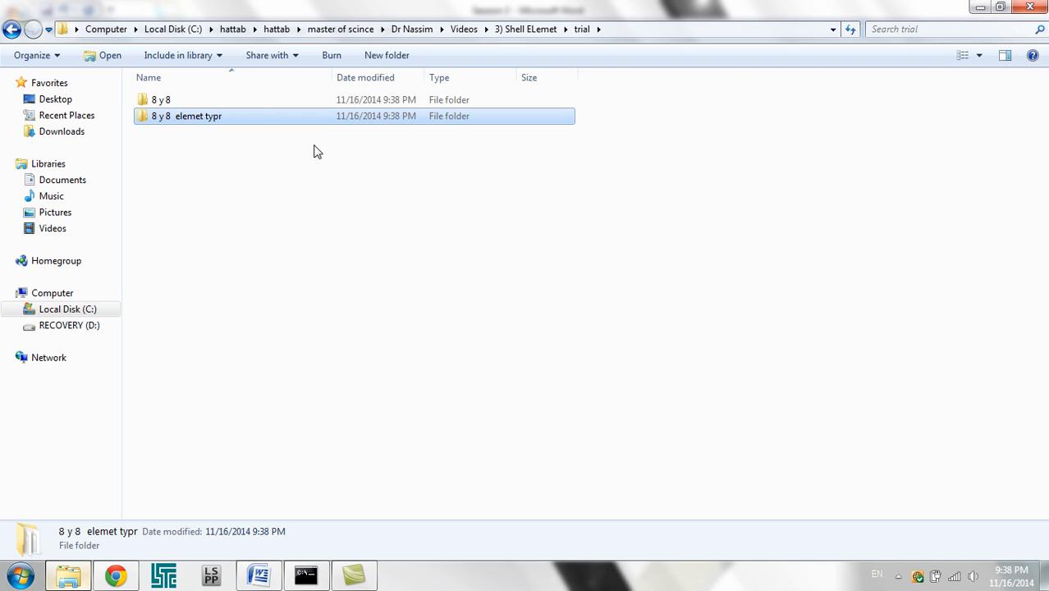
Step: Load the Shell K file from the 8 y 8 elemet typr folder into LS-PrePost
{"action": "double_click", "coordinate": [251, 118]}
{"action": "left_click", "coordinate": [250, 117]}
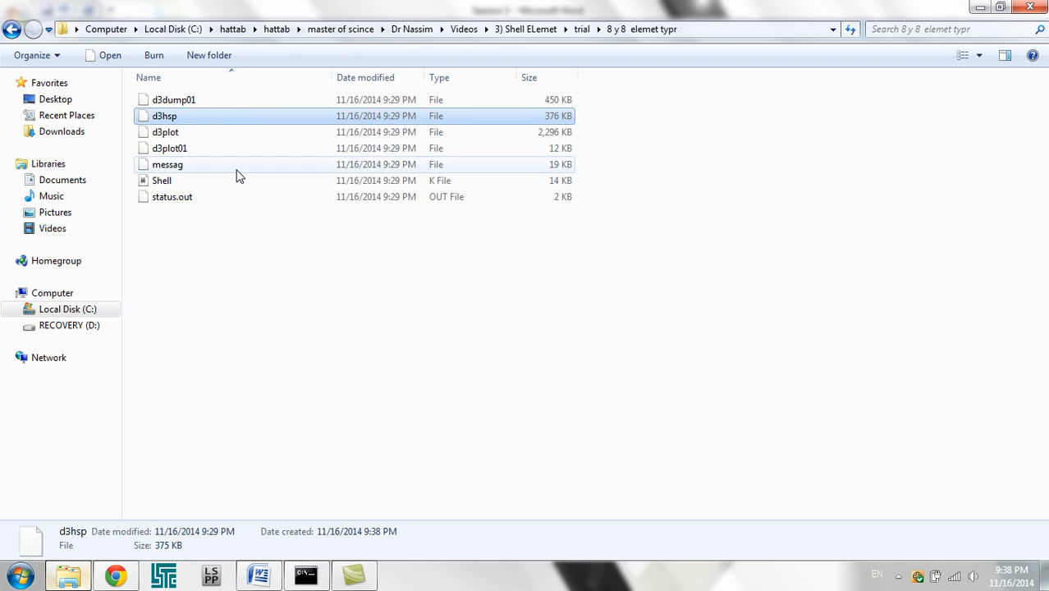
{"action": "double_click", "coordinate": [228, 189]}
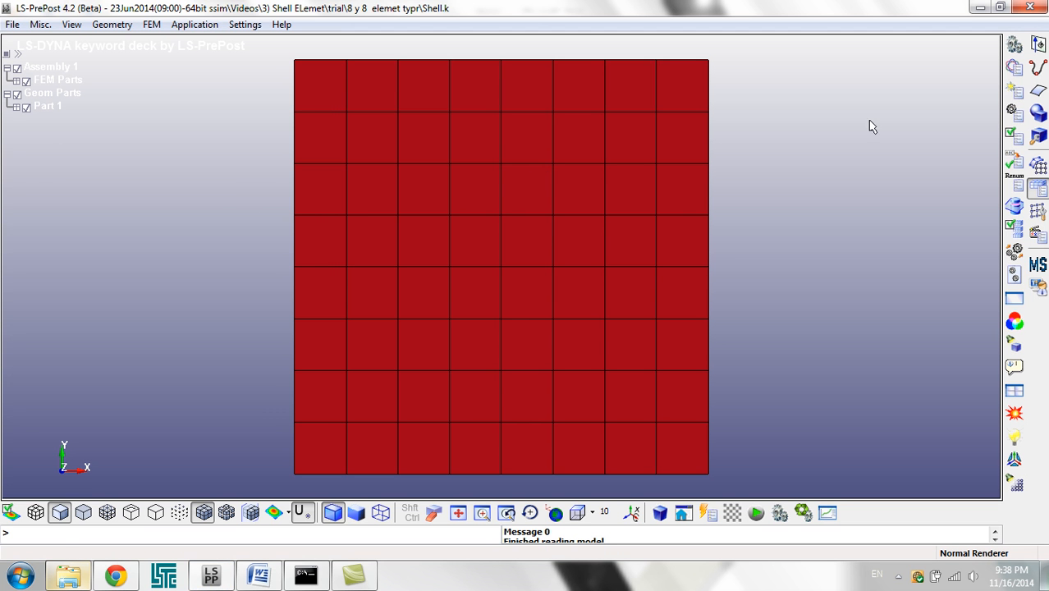
Step: Set the element formulation ELFORM of the Shell section keyword to 2 and accept the change, closing the keyword dialogs
{"action": "left_click", "coordinate": [1014, 67]}
{"action": "left_click", "coordinate": [763, 171]}
{"action": "double_click", "coordinate": [752, 310]}
{"action": "scroll", "coordinate": [752, 320], "scroll_direction": "down", "scroll_amount": 1}
{"action": "double_click", "coordinate": [745, 336]}
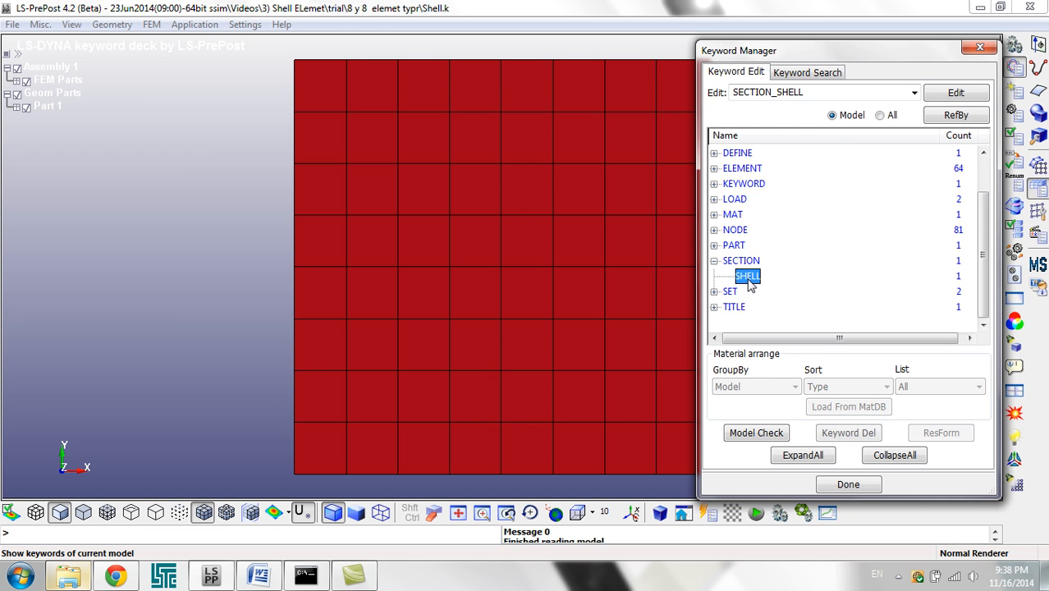
{"action": "left_click", "coordinate": [319, 263]}
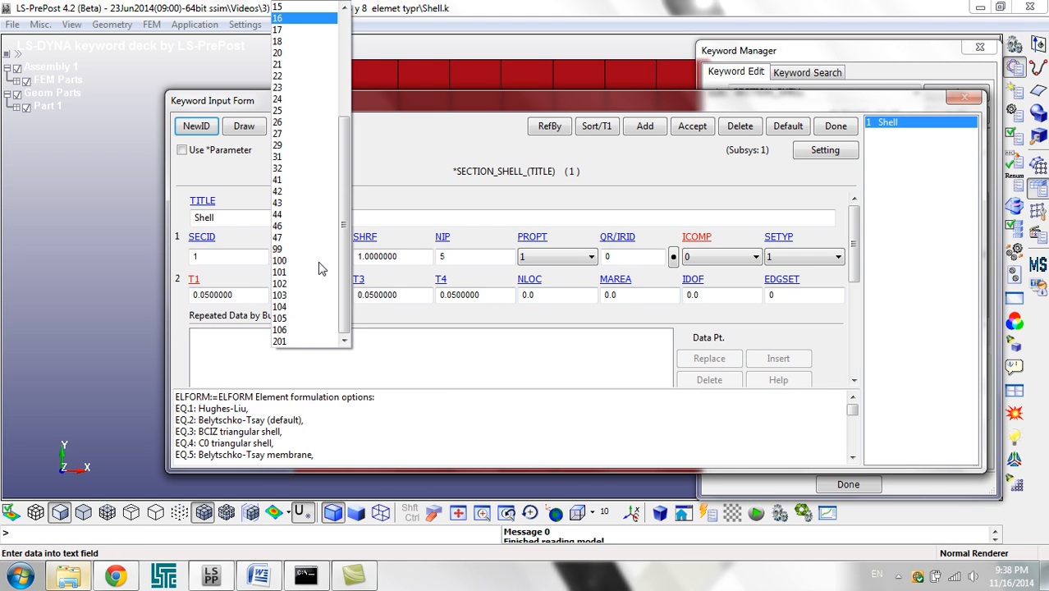
{"action": "left_click_drag", "start_coordinate": [345, 248], "coordinate": [360, 138]}
{"action": "left_click", "coordinate": [317, 8]}
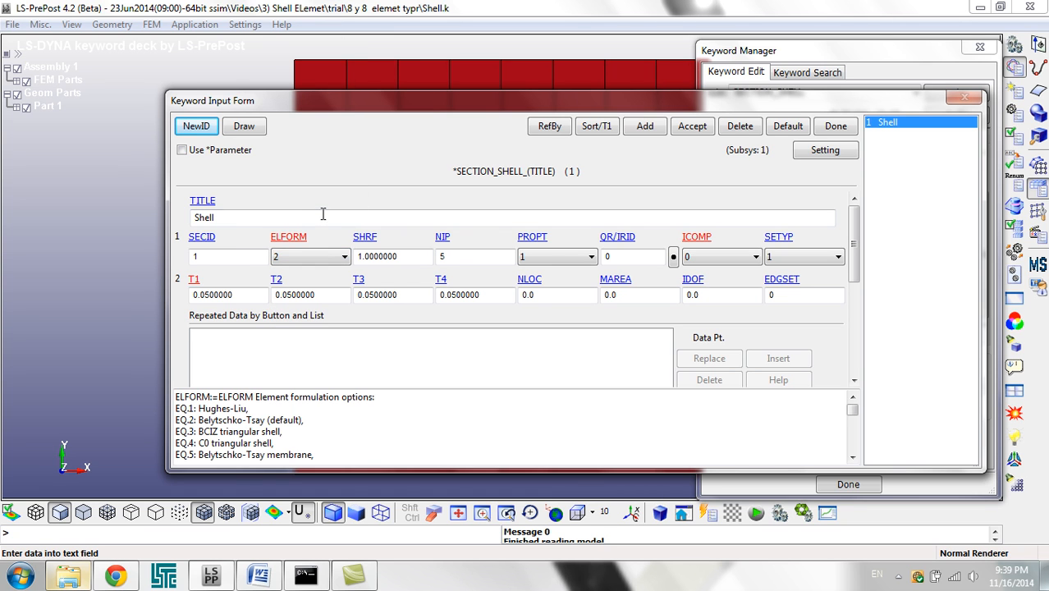
{"action": "left_click", "coordinate": [700, 130]}
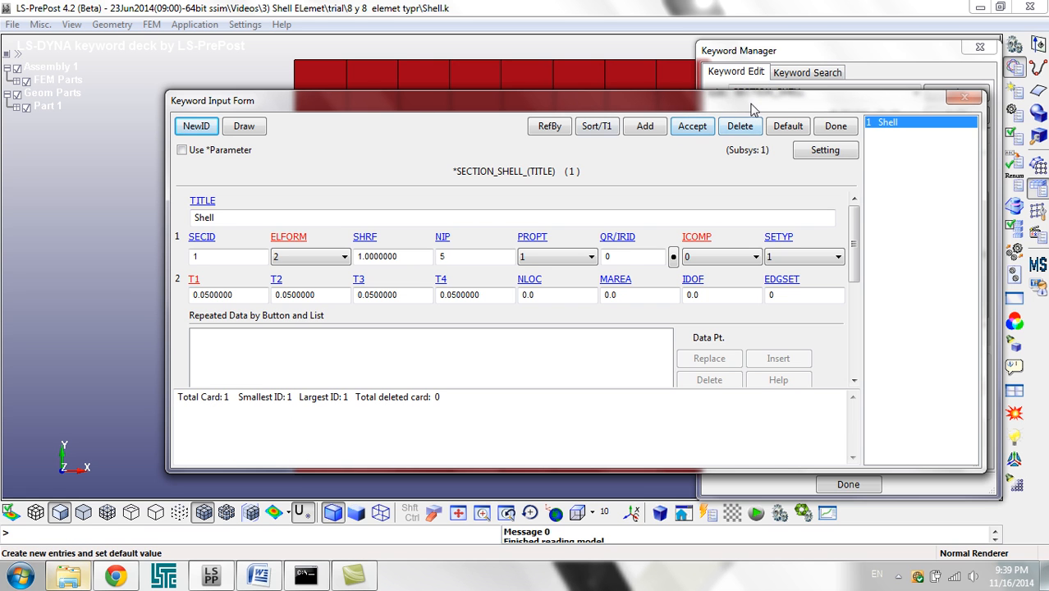
{"action": "left_click", "coordinate": [835, 125]}
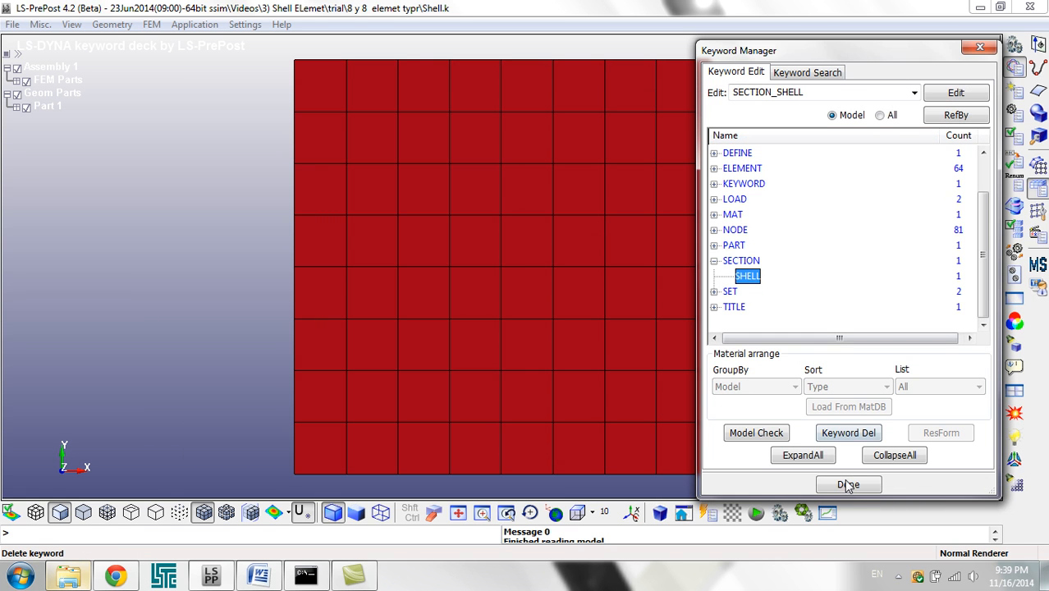
{"action": "left_click", "coordinate": [848, 484]}
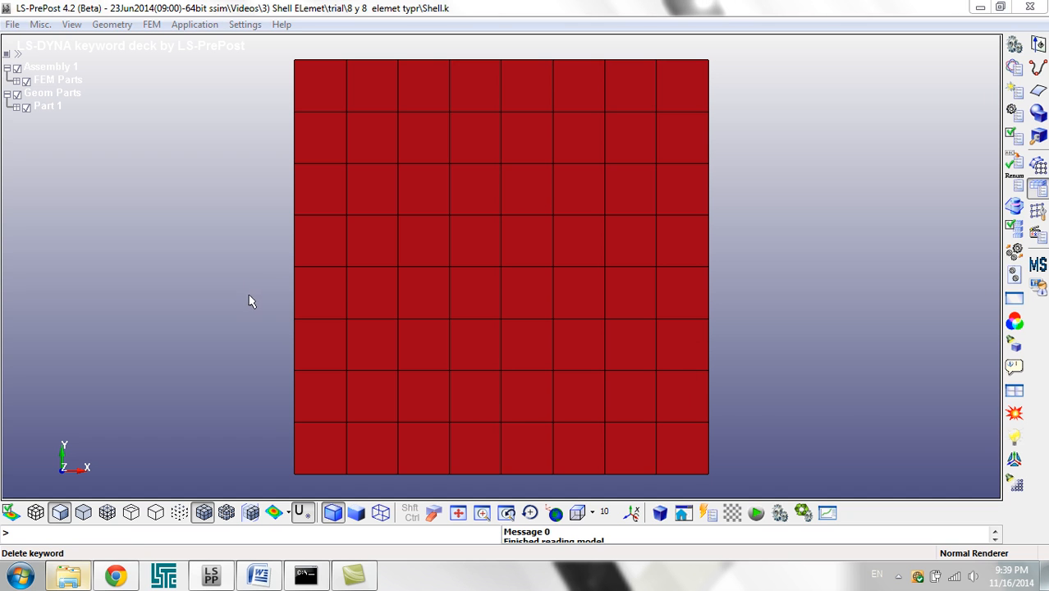
Step: Save the modified keyword deck over Shell.k in the 8 y 8 elemet typr folder
{"action": "key", "text": "ctrl+s"}
{"action": "left_click", "coordinate": [729, 477]}
{"action": "key", "text": "Return"}
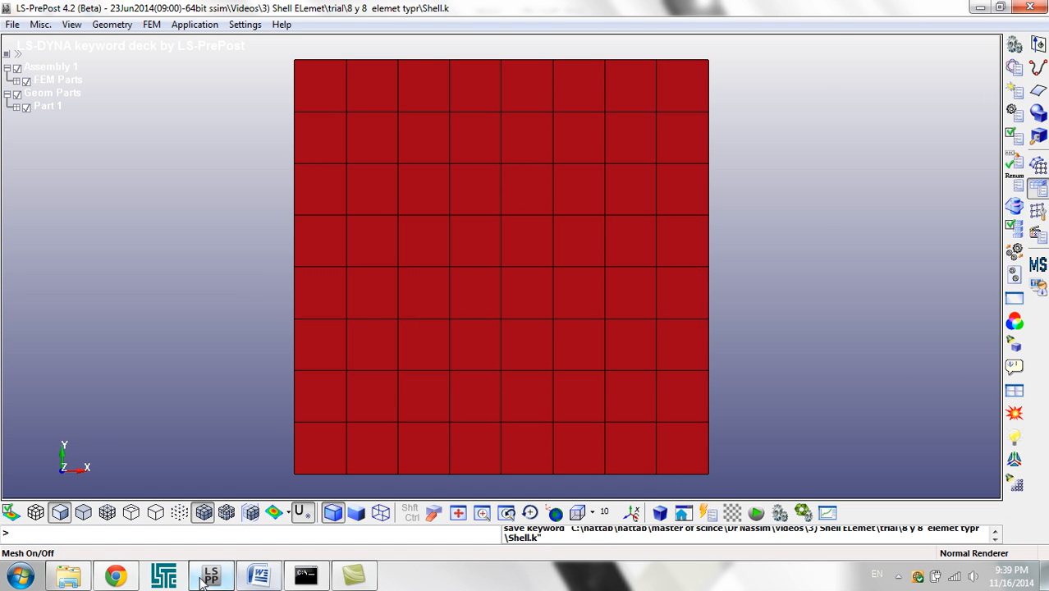
Step: Switch to LS-DYNA Program Manager, run the analysis on the Shell K file from the 8 y 8 elemet typr folder, and close the solver window
{"action": "left_click", "coordinate": [164, 576]}
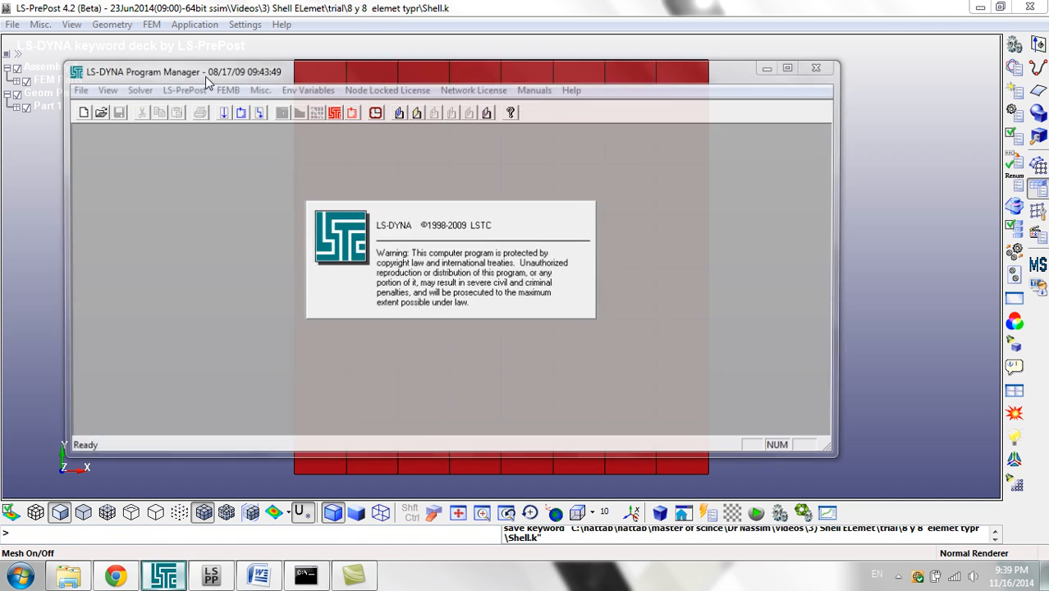
{"action": "left_click", "coordinate": [220, 116]}
{"action": "left_click", "coordinate": [490, 204]}
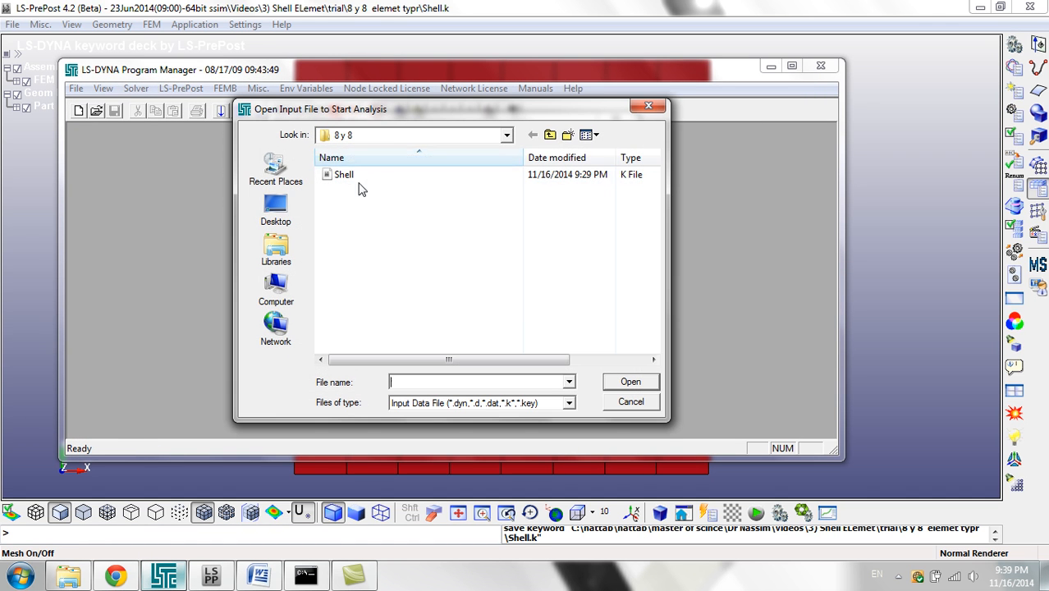
{"action": "left_click", "coordinate": [550, 134]}
{"action": "double_click", "coordinate": [382, 189]}
{"action": "double_click", "coordinate": [361, 175]}
{"action": "left_click", "coordinate": [555, 169]}
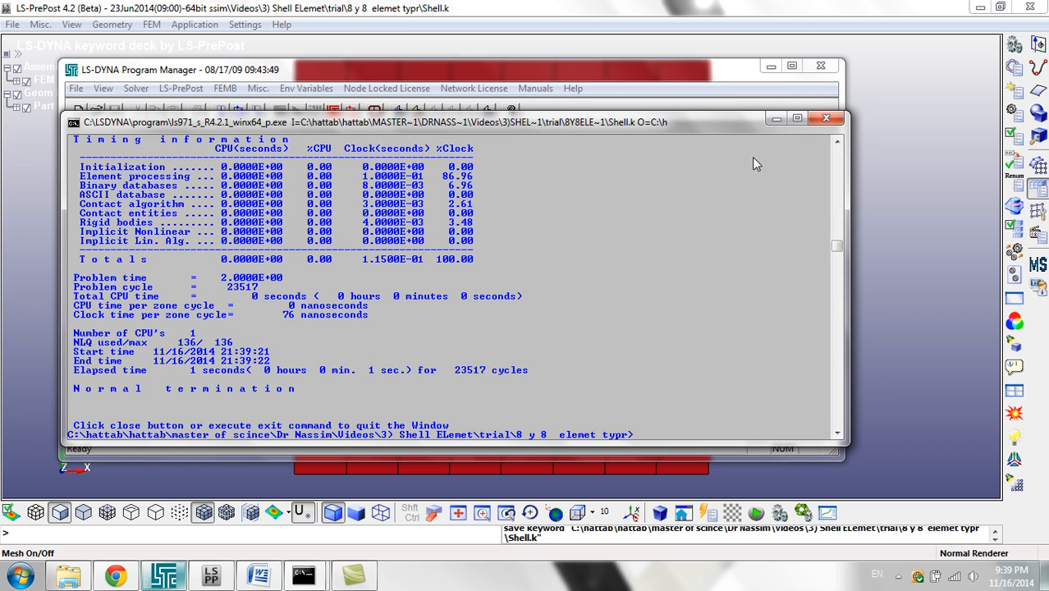
{"action": "left_click", "coordinate": [827, 120]}
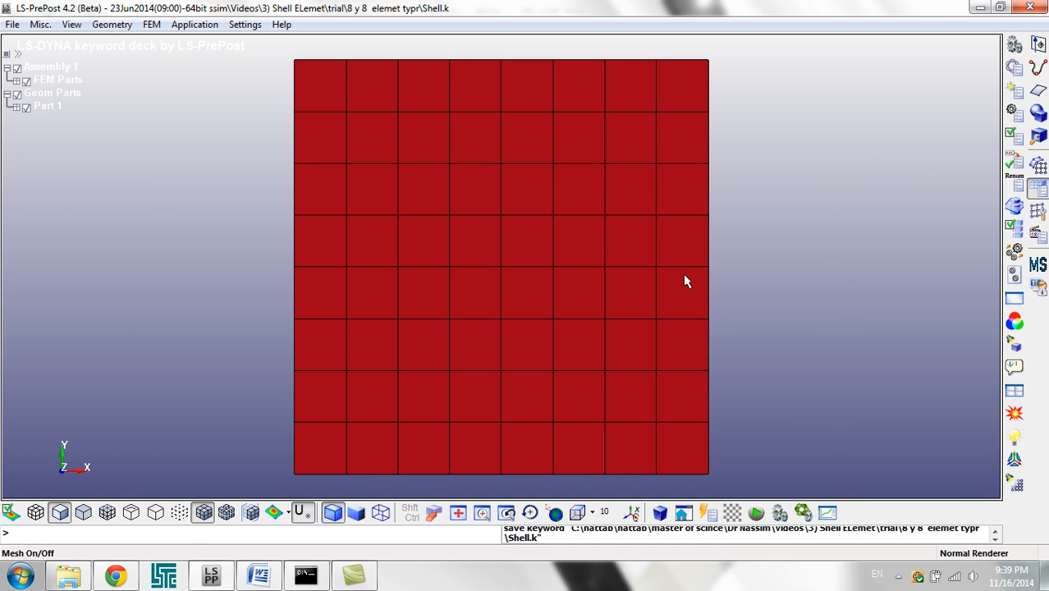
Step: Back in LS-PrePost, load the d3plot binary results from the 8 y 8 elemet typr folder and play the animation forward
{"action": "left_click", "coordinate": [13, 24]}
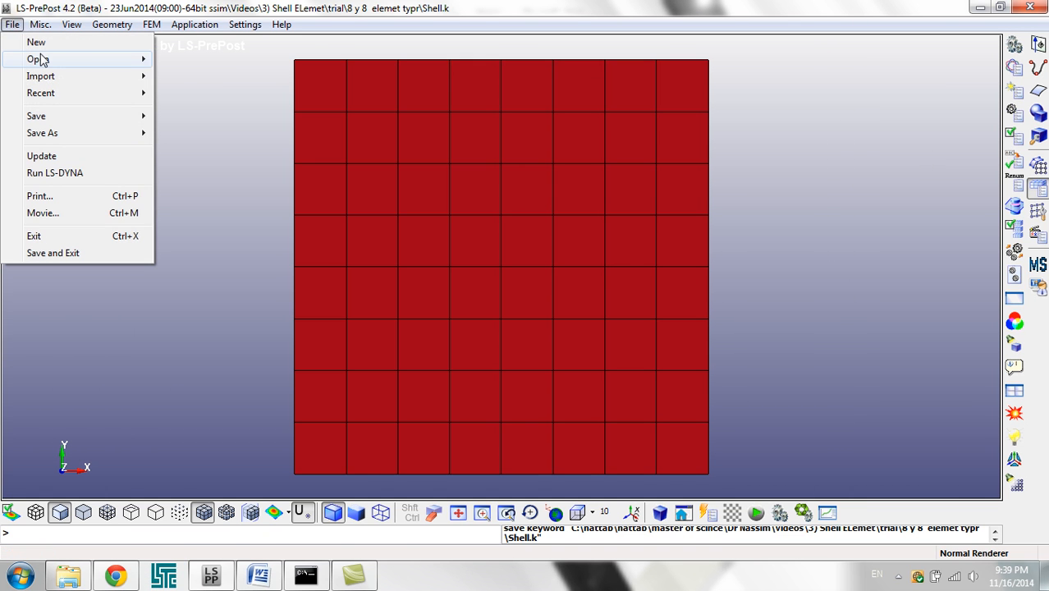
{"action": "mouse_move", "coordinate": [82, 63]}
{"action": "left_click", "coordinate": [199, 60]}
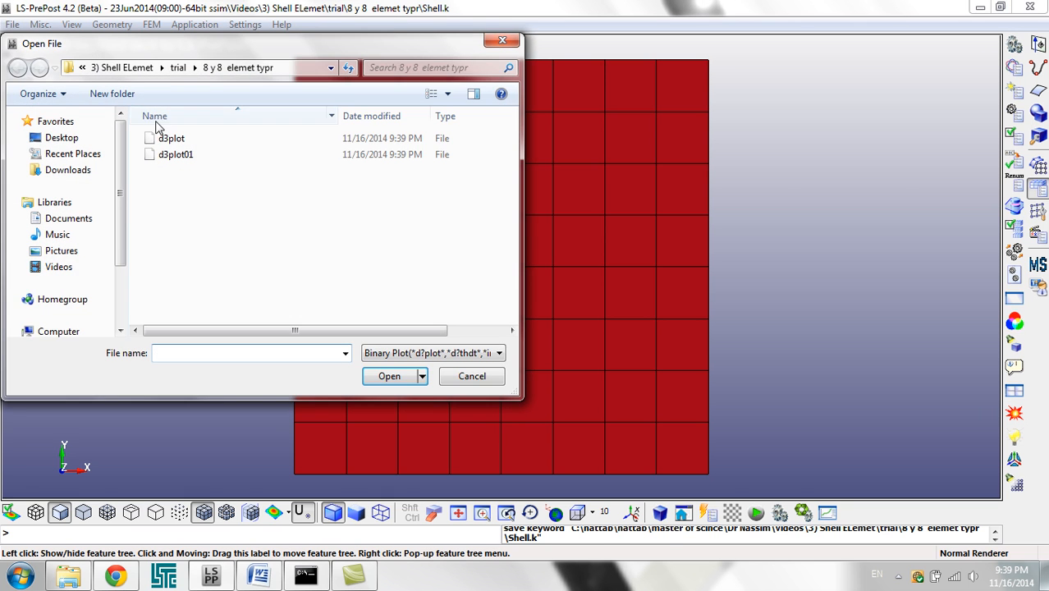
{"action": "double_click", "coordinate": [164, 139]}
{"action": "mouse_move", "coordinate": [428, 241]}
{"action": "left_mouse_down", "text": "shift"}
{"action": "mouse_move", "coordinate": [524, 119]}
{"action": "mouse_move", "coordinate": [534, 173]}
{"action": "mouse_move", "coordinate": [693, 328]}
{"action": "left_mouse_up", "text": "shift"}
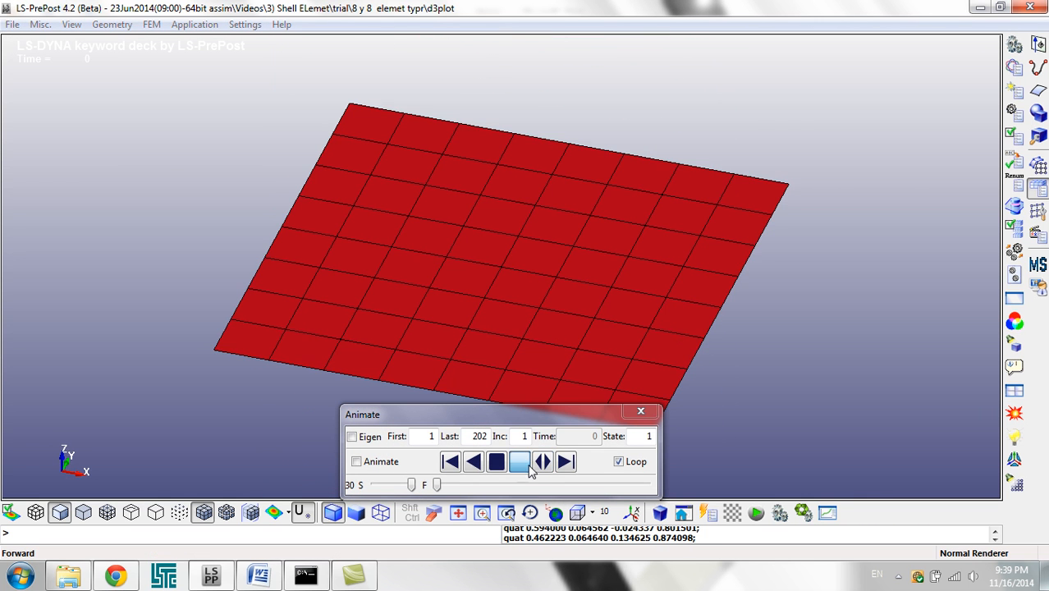
{"action": "left_click", "coordinate": [519, 461]}
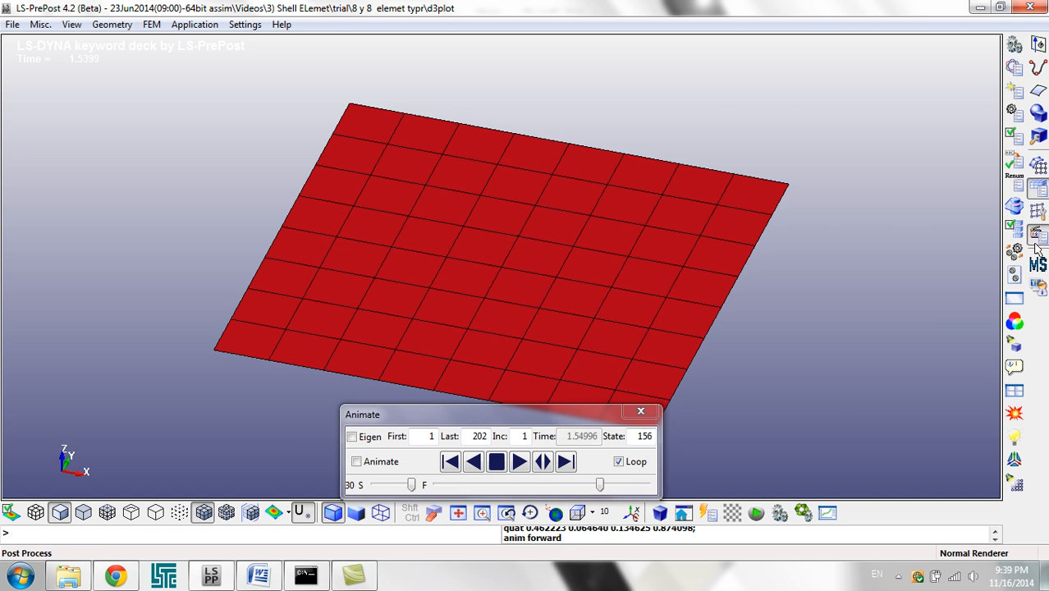
Step: Apply a displacement scale factor of 1000 to the whole model and stop the running animation
{"action": "left_click", "coordinate": [1014, 367]}
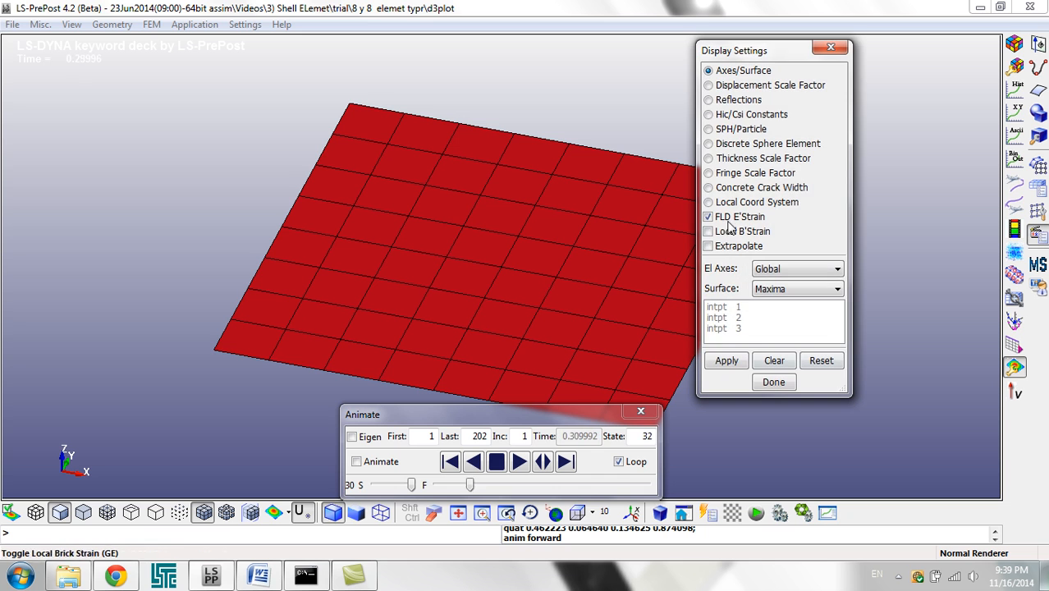
{"action": "left_click", "coordinate": [725, 86]}
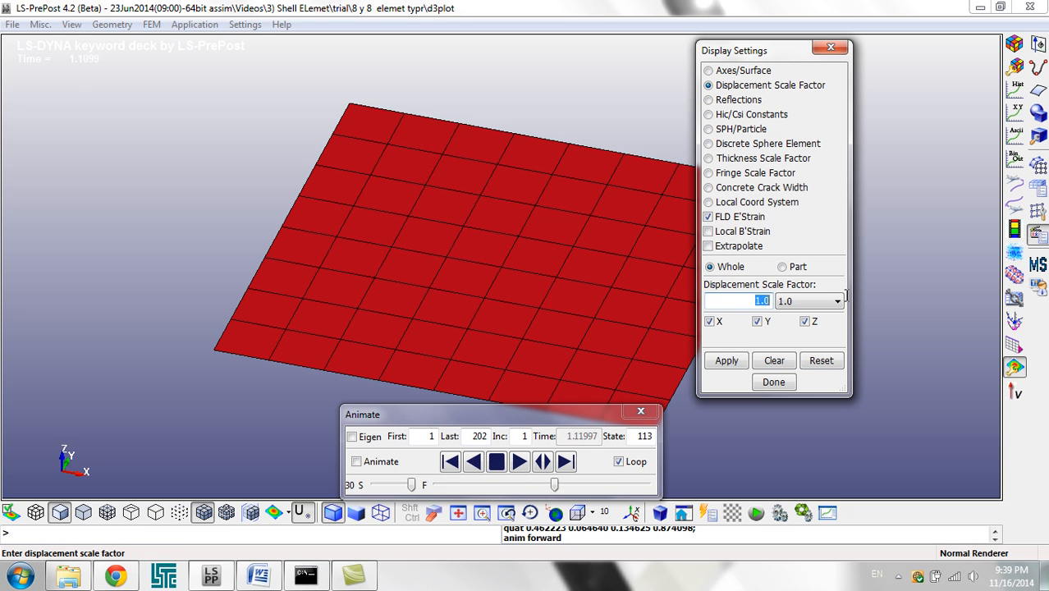
{"action": "type", "text": "1000"}
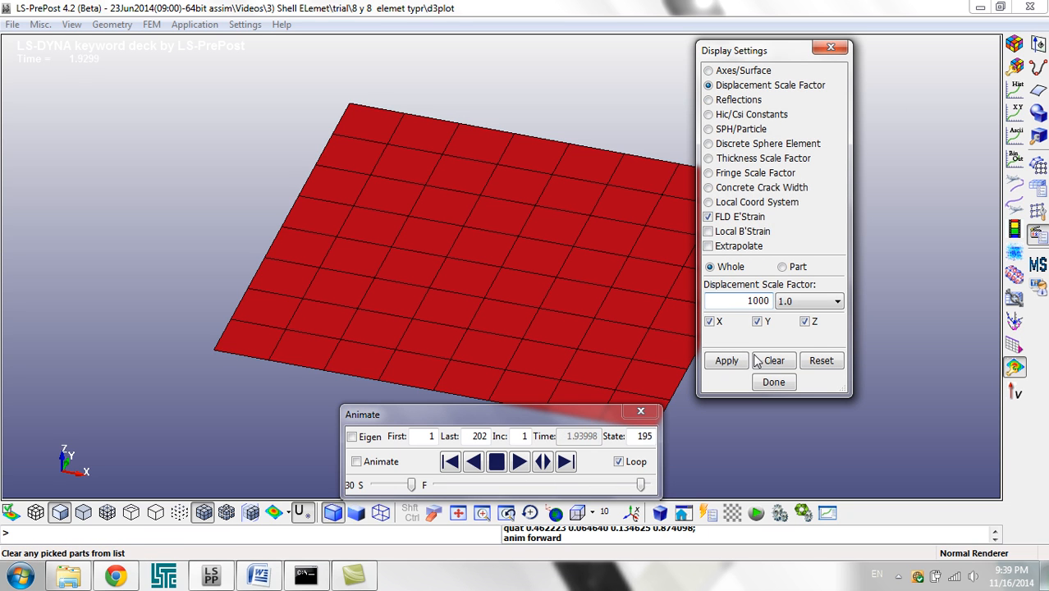
{"action": "left_click", "coordinate": [746, 362]}
{"action": "left_click_drag", "start_coordinate": [594, 245], "coordinate": [569, 346]}
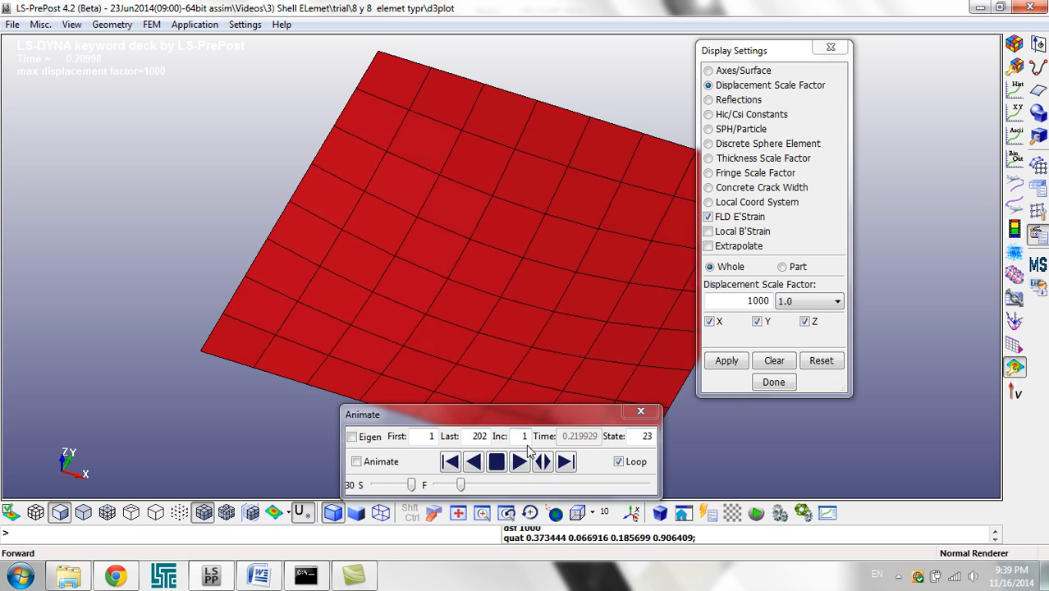
{"action": "left_click", "coordinate": [496, 462]}
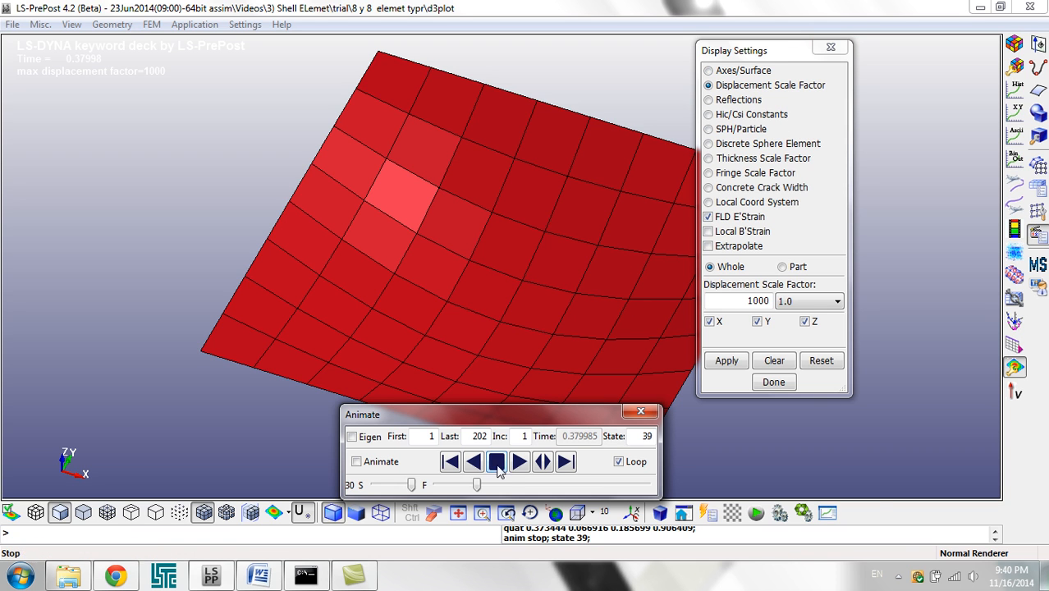
{"action": "left_click", "coordinate": [898, 576]}
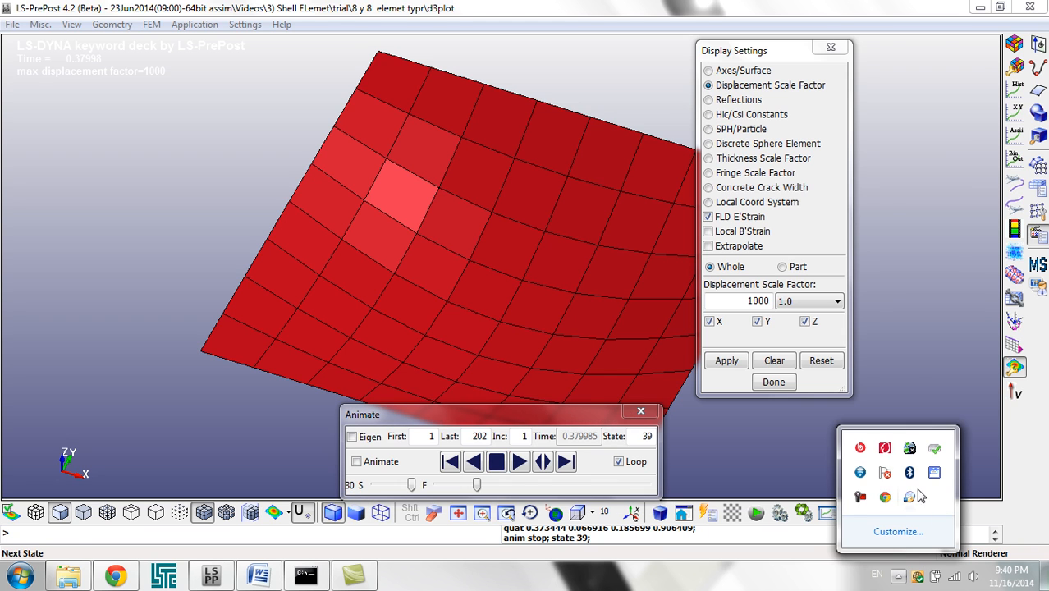
{"action": "left_click", "coordinate": [911, 496]}
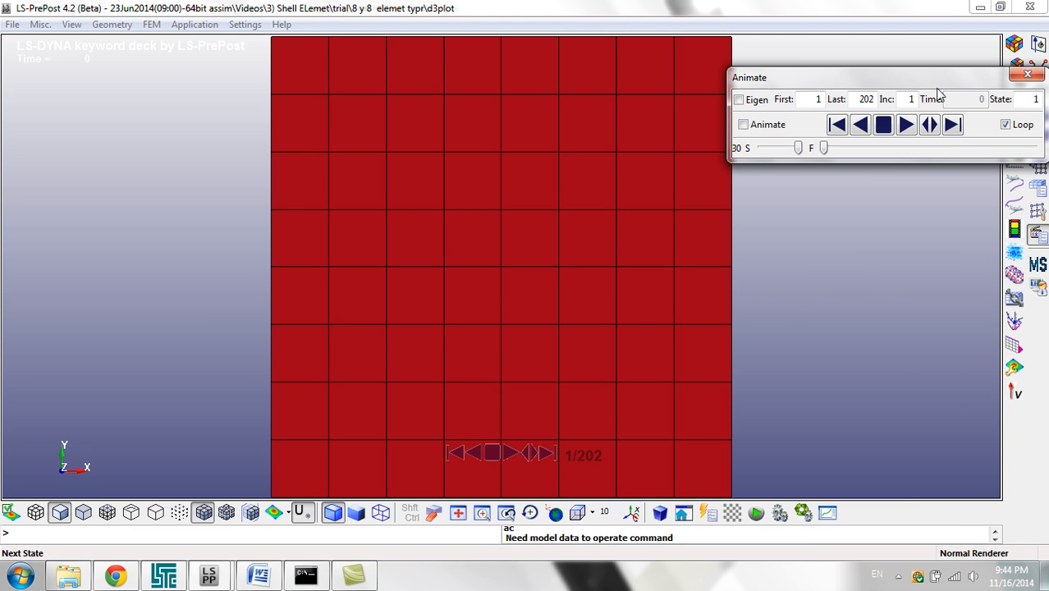
Step: Set the whole-model displacement scale factor to 1000 in the reloaded results and apply it
{"action": "left_click_drag", "start_coordinate": [935, 78], "coordinate": [483, 182]}
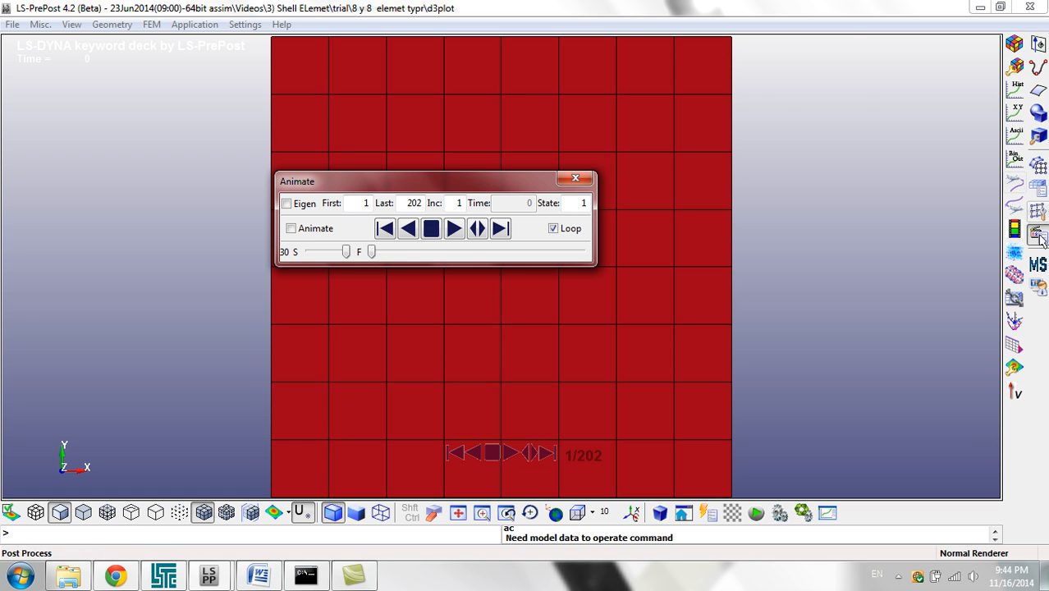
{"action": "left_click", "coordinate": [1014, 367]}
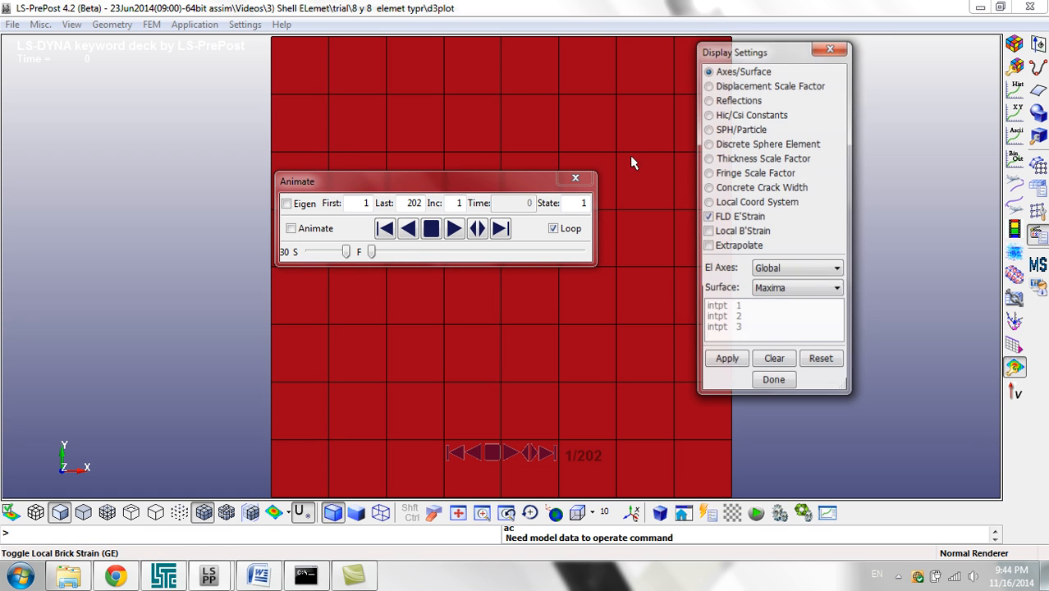
{"action": "left_click", "coordinate": [725, 85]}
{"action": "double_click", "coordinate": [746, 301]}
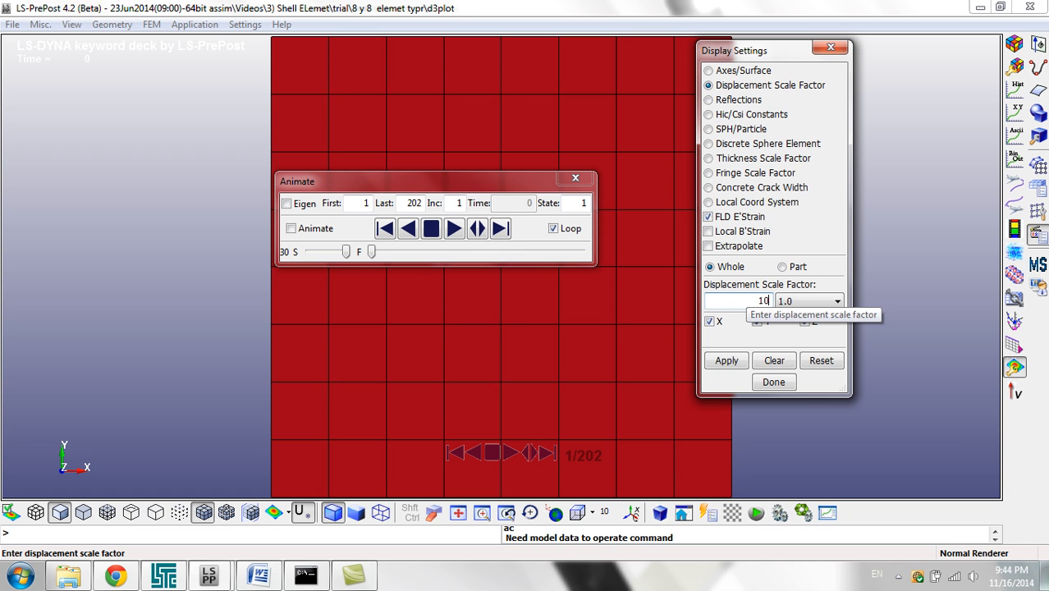
{"action": "type", "text": "1000"}
{"action": "left_click", "coordinate": [726, 360]}
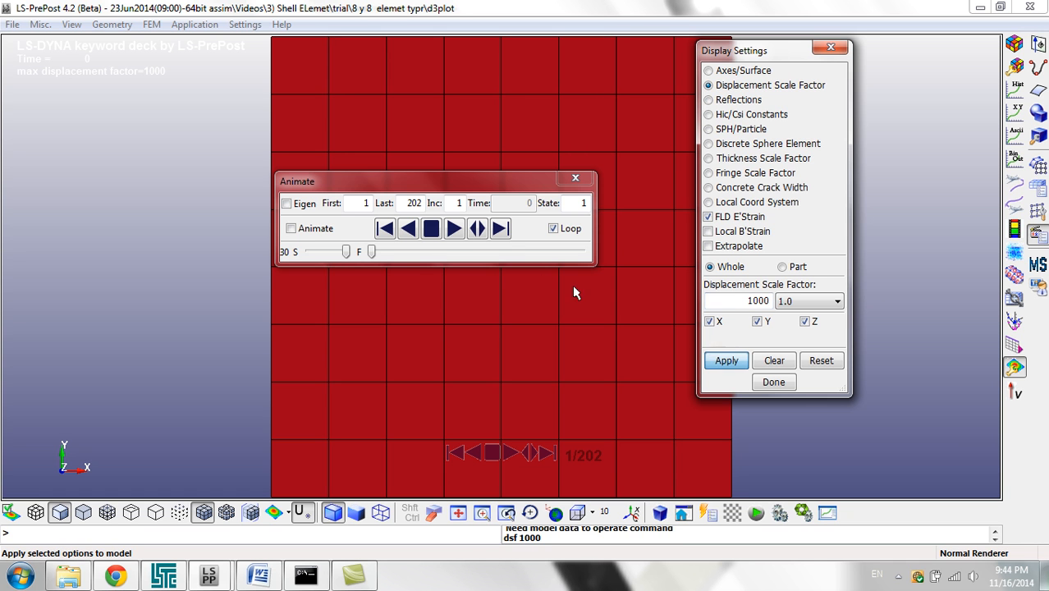
Step: Play the scaled plate deformation forward and move the animation controls clear of the plate to inspect its deflected shape
{"action": "left_click", "coordinate": [454, 229]}
{"action": "left_click_drag", "start_coordinate": [533, 339], "coordinate": [552, 256], "text": "shift"}
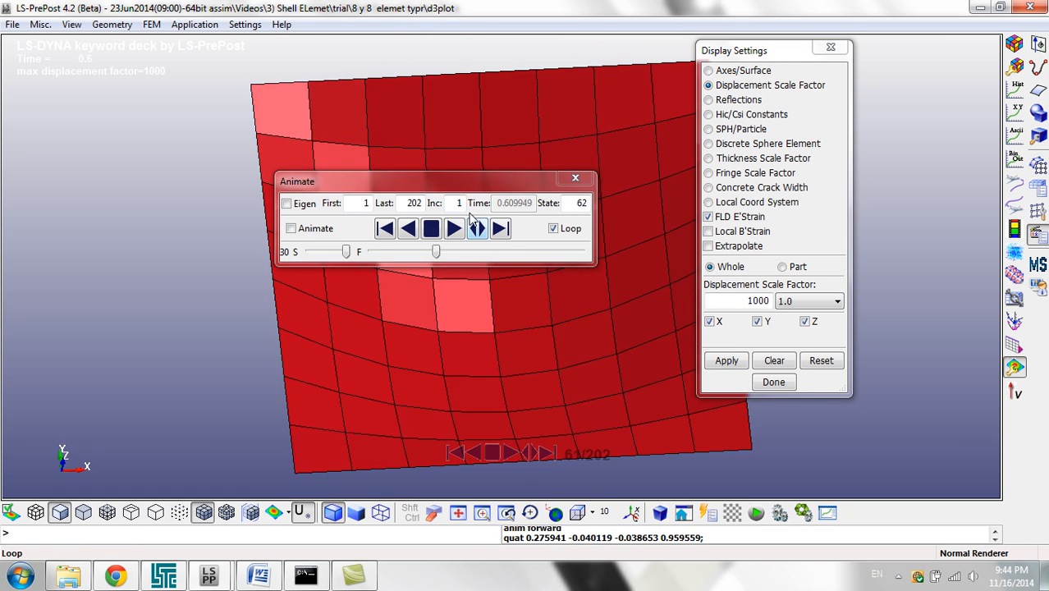
{"action": "left_click_drag", "start_coordinate": [474, 183], "coordinate": [208, 105]}
{"action": "left_click_drag", "start_coordinate": [456, 261], "coordinate": [518, 346], "text": "shift"}
{"action": "scroll", "coordinate": [517, 346], "scroll_direction": "down", "scroll_amount": 3}
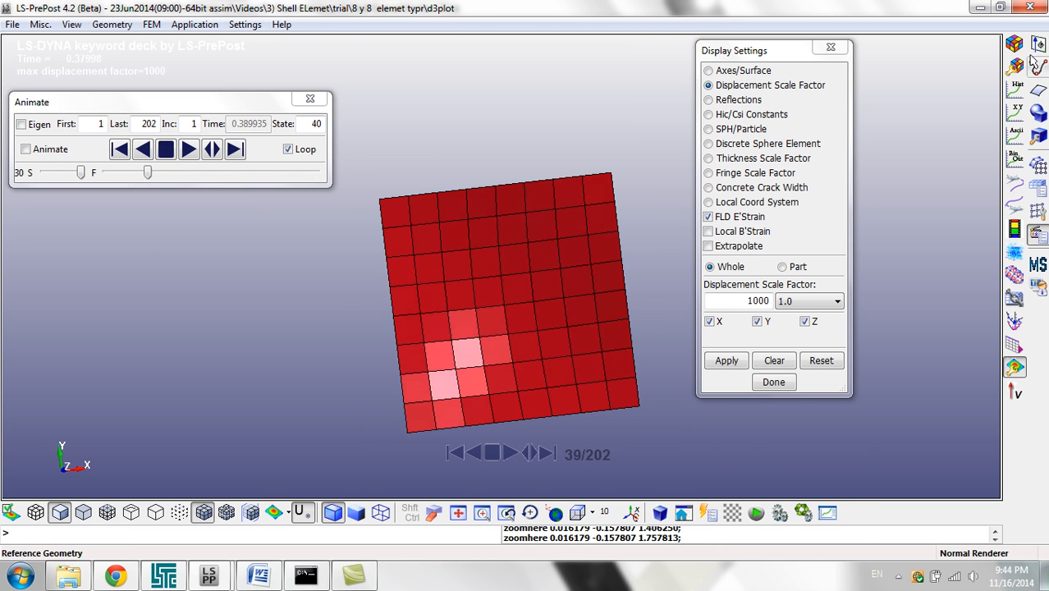
Step: Display the Mx bending moment resultant as a fringe contour on the plate in top view
{"action": "left_click", "coordinate": [1017, 45]}
{"action": "left_click", "coordinate": [727, 95]}
{"action": "left_click", "coordinate": [726, 117]}
{"action": "left_click", "coordinate": [781, 74]}
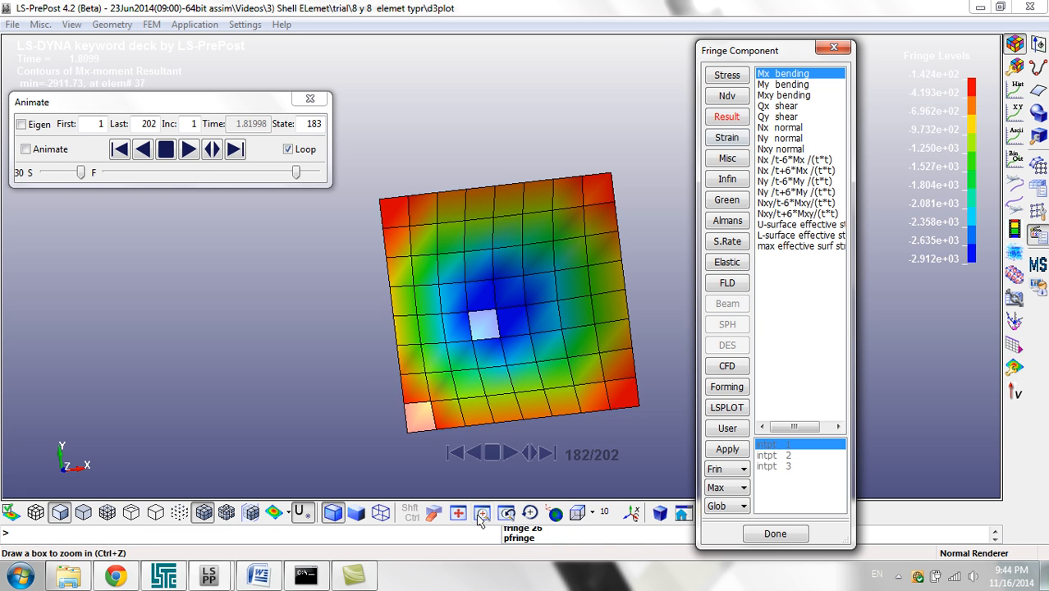
{"action": "left_click", "coordinate": [572, 515]}
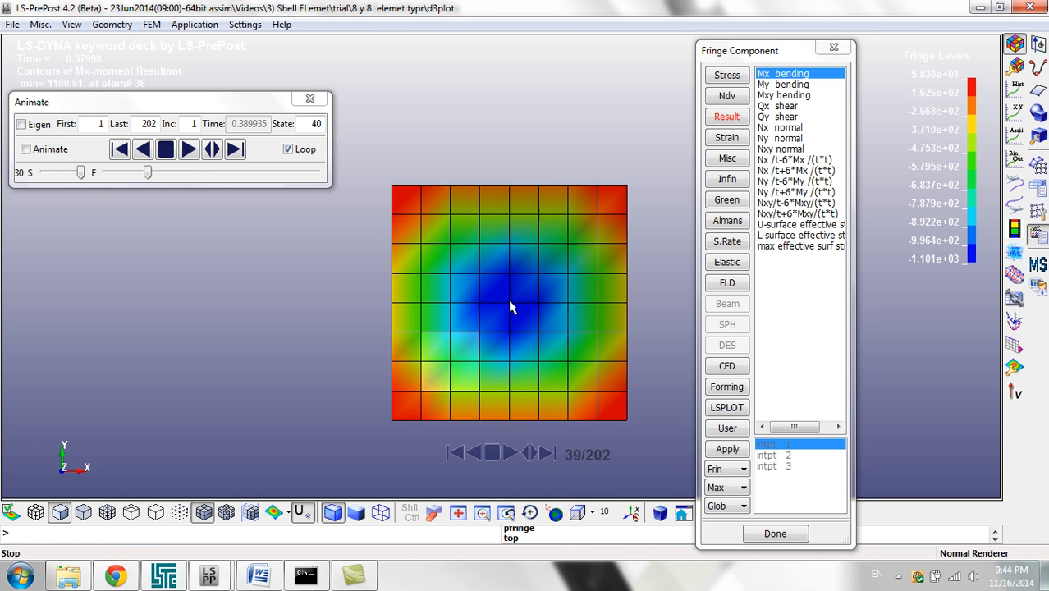
Step: Set the Mx bending contour to final state 202 and move the animation controls away from the minimum and maximum moment readout
{"action": "left_click_drag", "start_coordinate": [202, 172], "coordinate": [414, 165]}
{"action": "left_click_drag", "start_coordinate": [123, 101], "coordinate": [112, 269]}
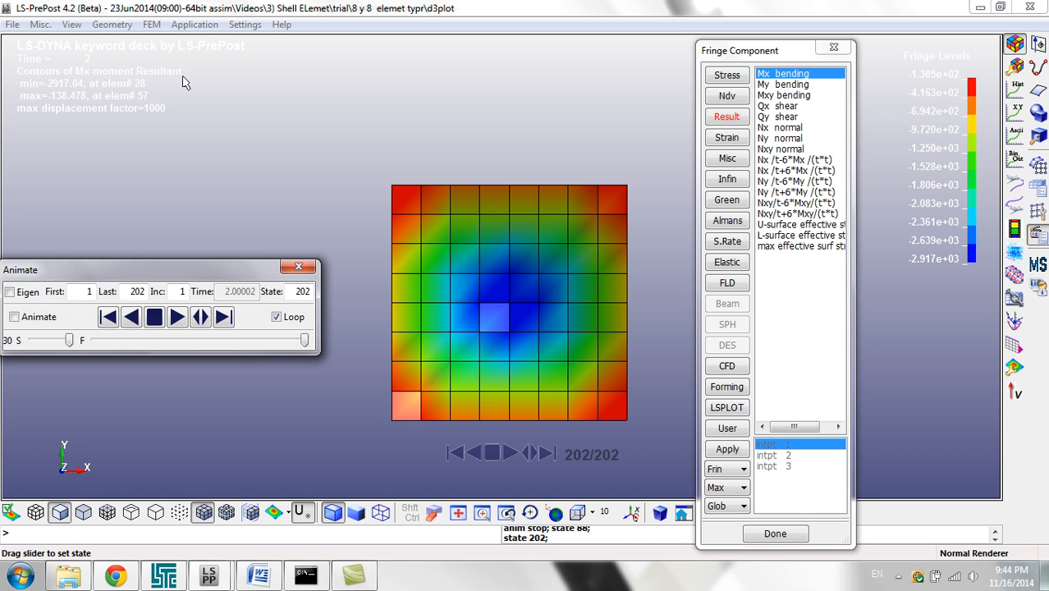
{"action": "left_click_drag", "start_coordinate": [215, 274], "coordinate": [390, 71]}
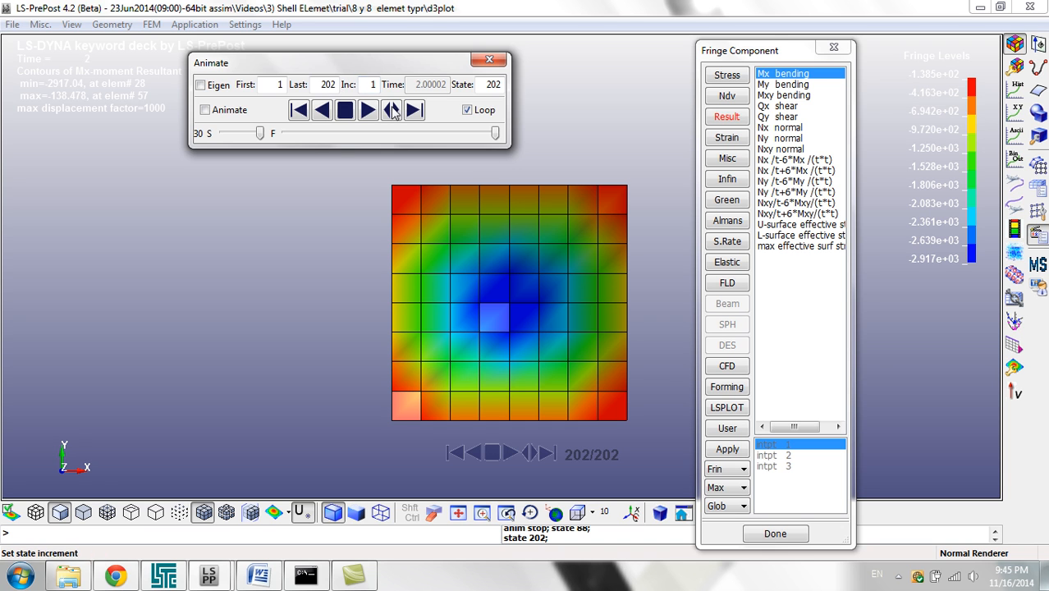
{"action": "left_click_drag", "start_coordinate": [384, 62], "coordinate": [351, 58]}
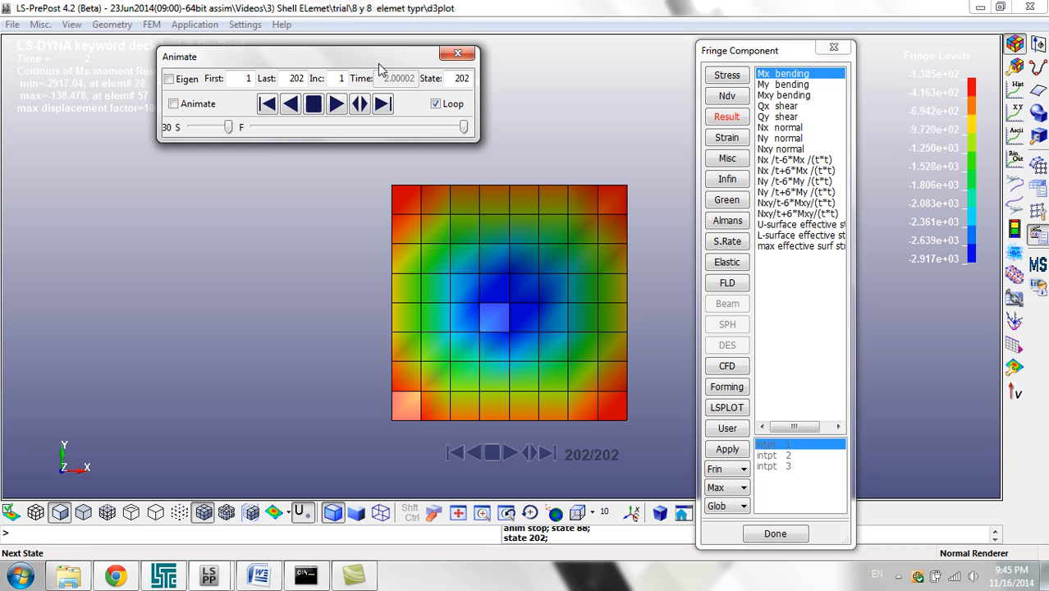
{"action": "left_click_drag", "start_coordinate": [377, 66], "coordinate": [512, 83]}
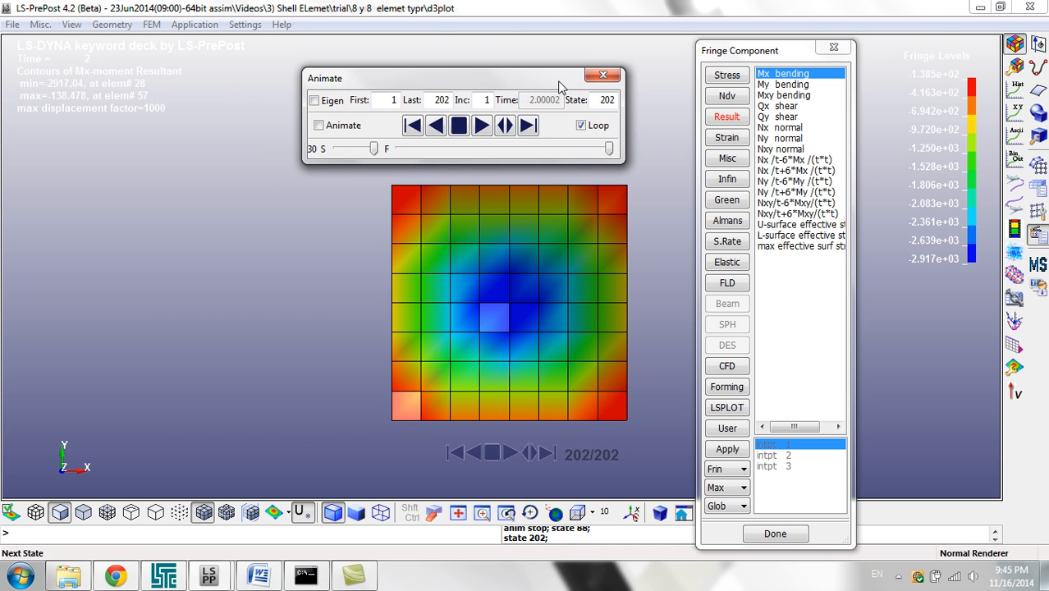
{"action": "left_click", "coordinate": [898, 575]}
{"action": "left_click", "coordinate": [861, 498]}
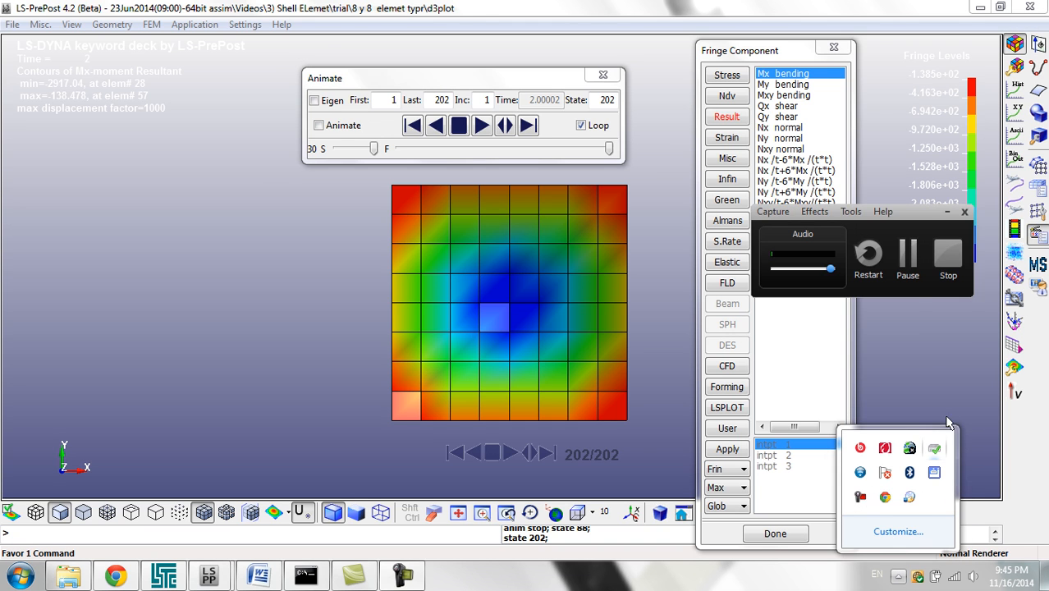